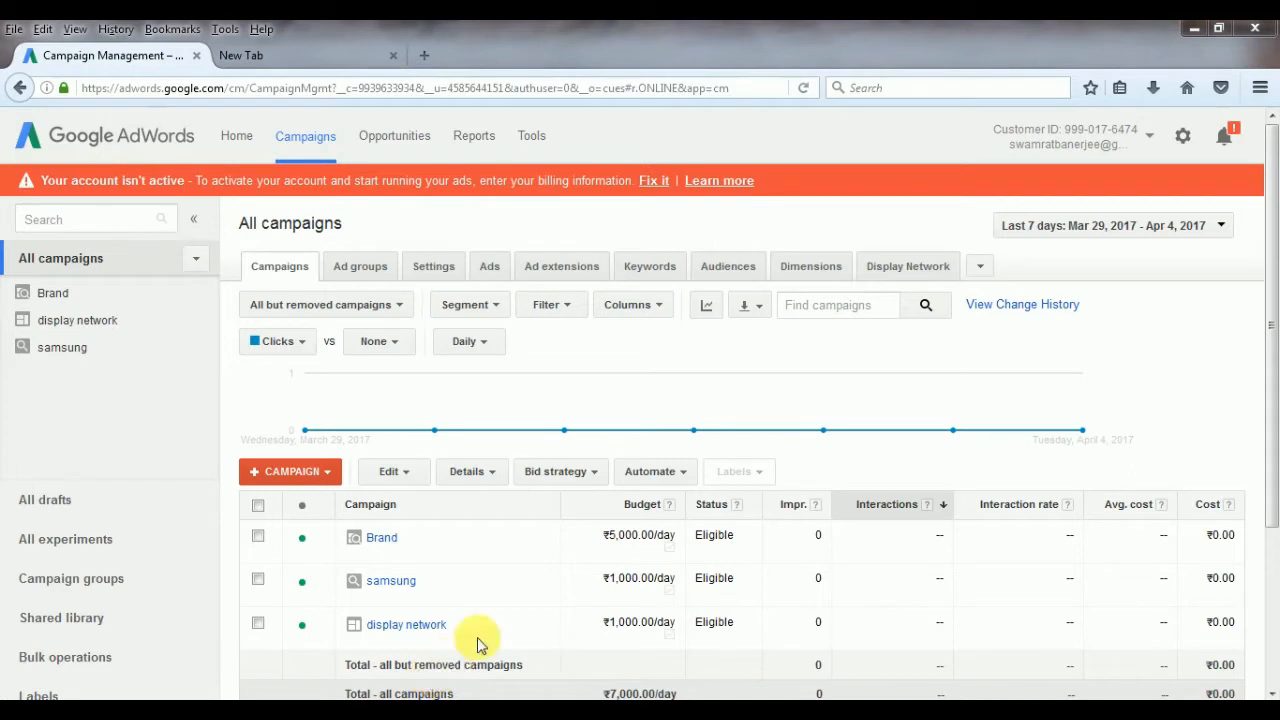
Open Keyword Planner and expand the search for new keywords using a phrase, website or category
{"action": "left_click", "coordinate": [535, 137]}
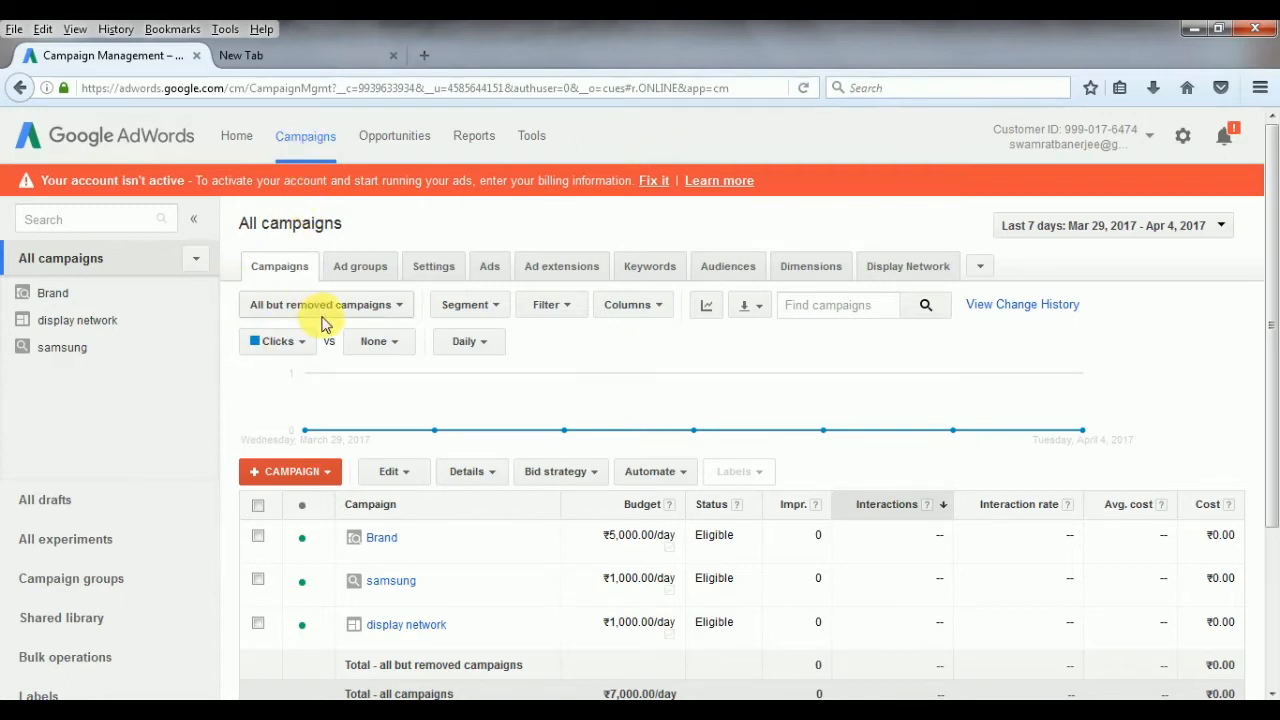
{"action": "left_click", "coordinate": [535, 142]}
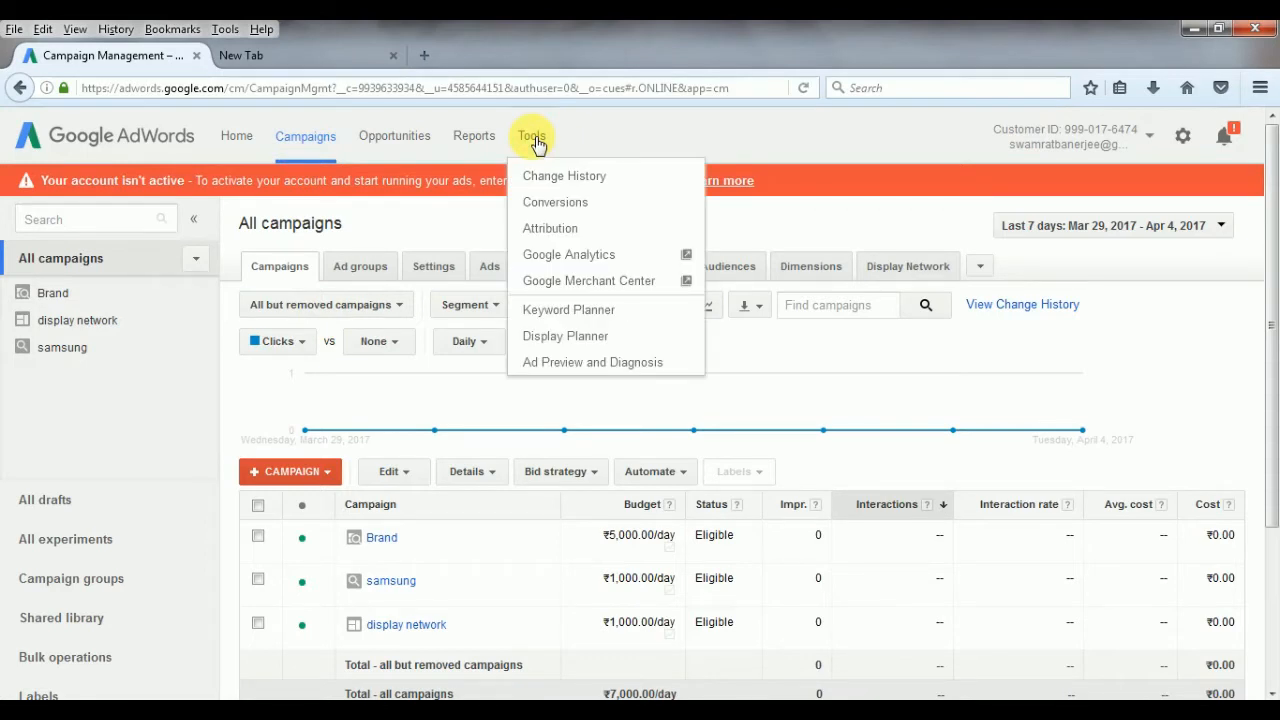
{"action": "left_click", "coordinate": [586, 312]}
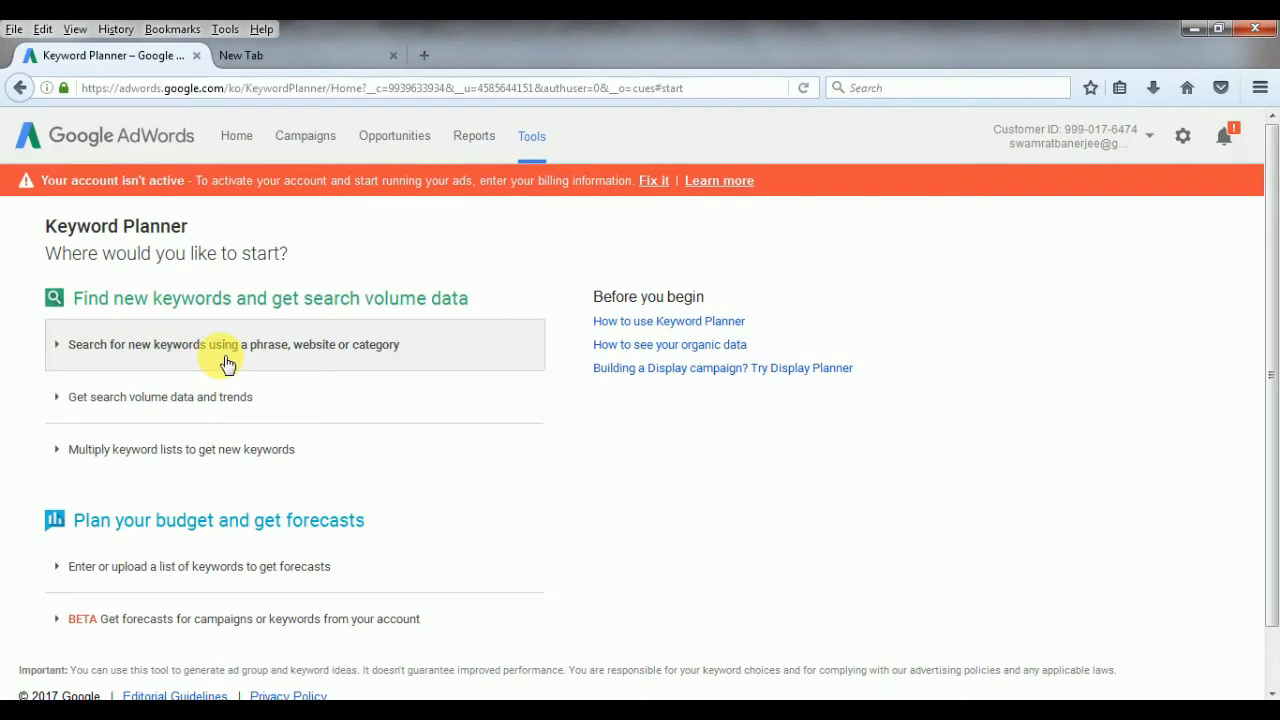
{"action": "left_click", "coordinate": [59, 346]}
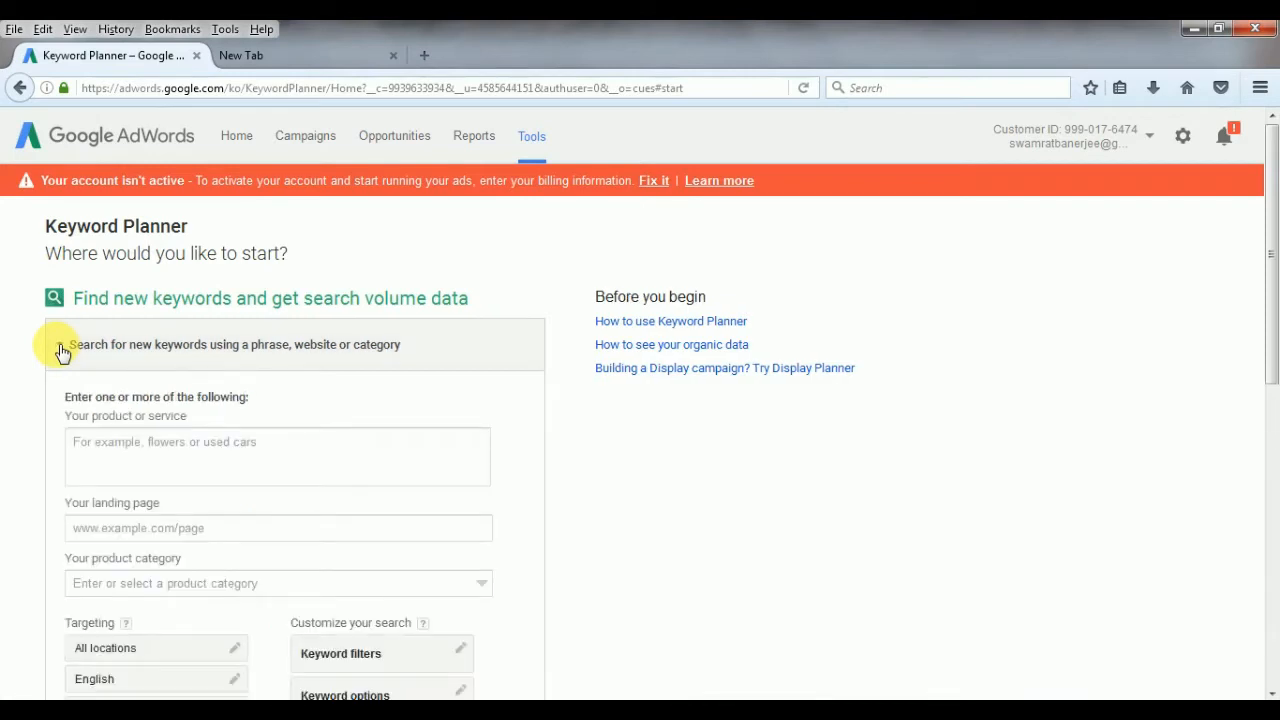
{"action": "scroll", "coordinate": [2, 362], "scroll_direction": "down", "scroll_amount": 2}
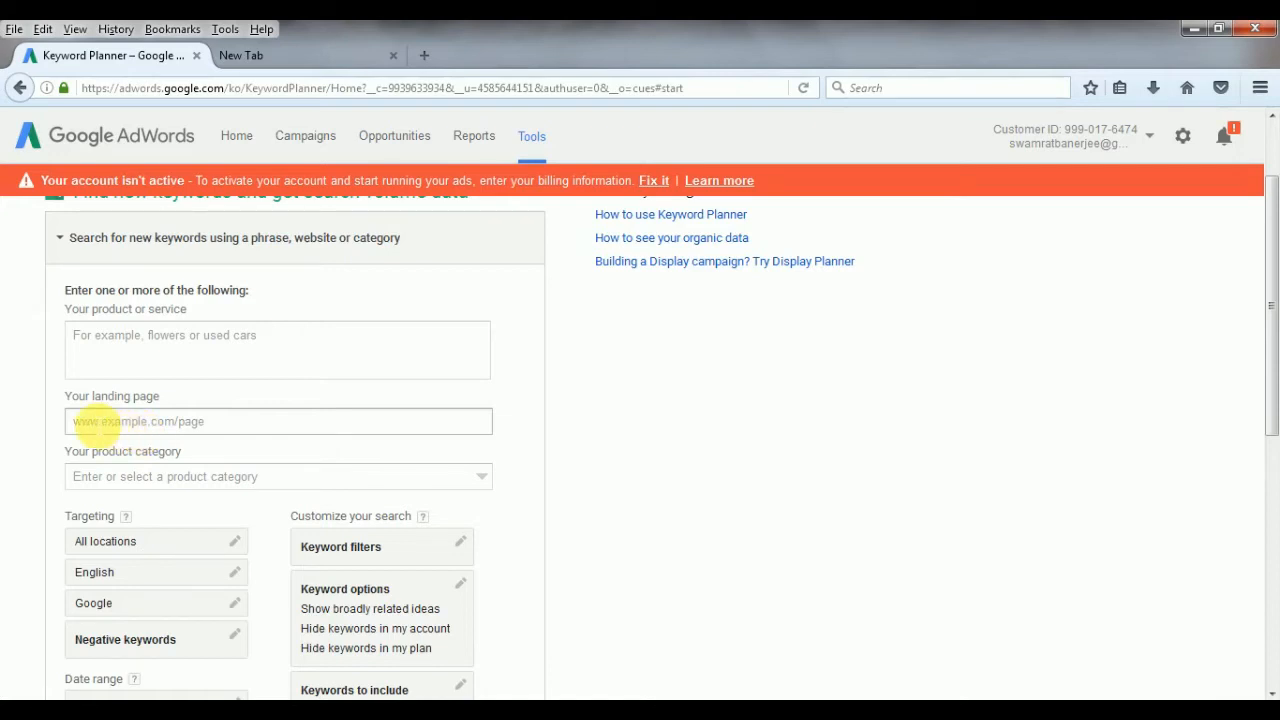
{"action": "left_click", "coordinate": [136, 424]}
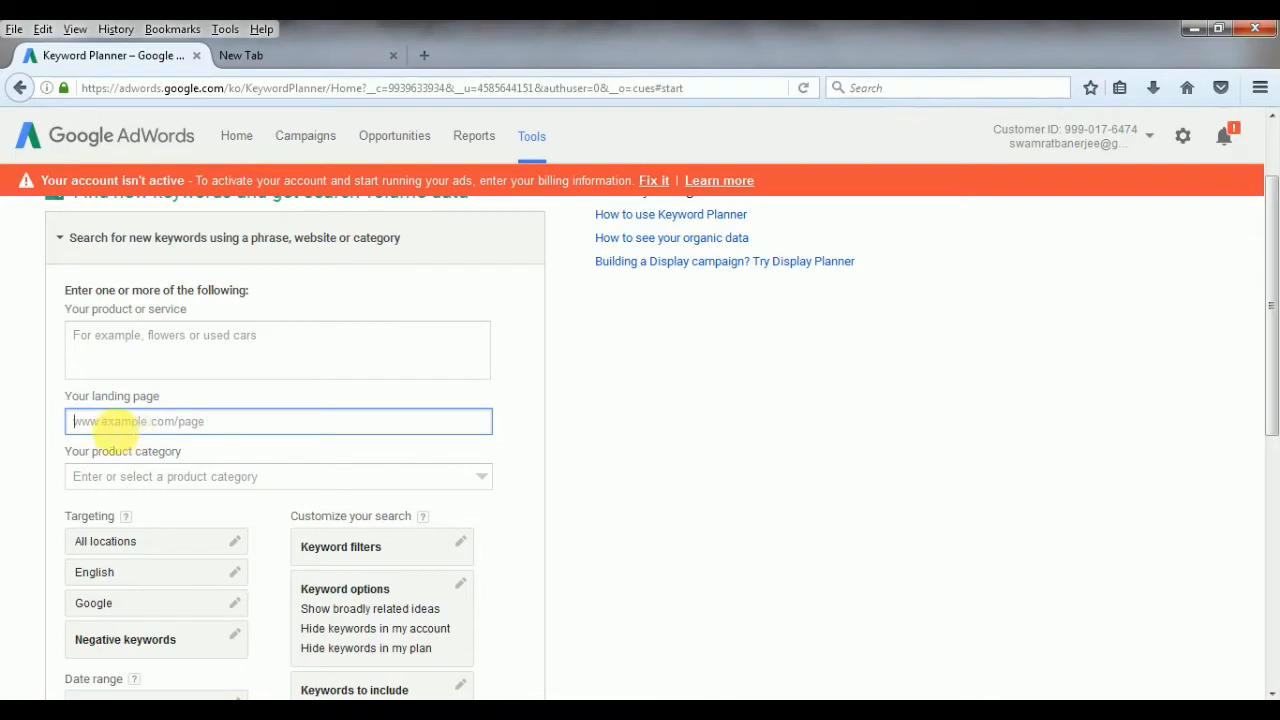
{"action": "scroll", "coordinate": [22, 415], "scroll_direction": "down", "scroll_amount": 1}
{"action": "scroll", "coordinate": [22, 415], "scroll_direction": "down", "scroll_amount": 2}
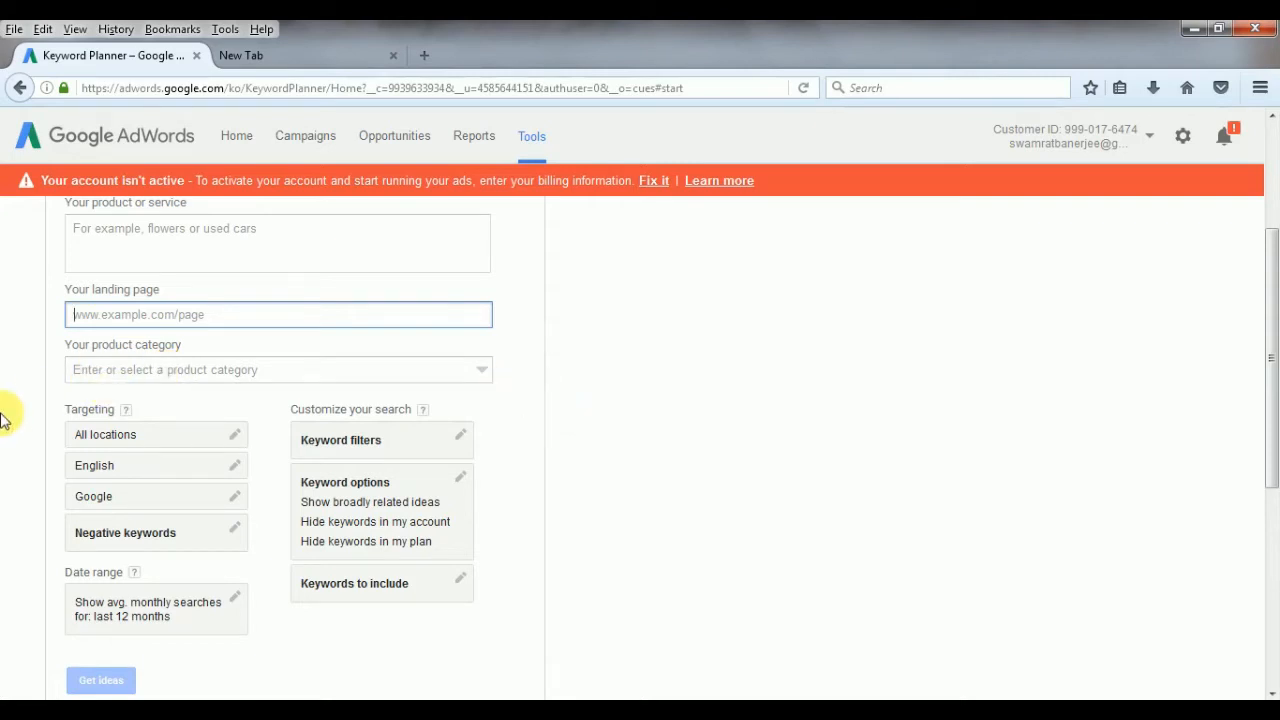
{"action": "scroll", "coordinate": [3, 420], "scroll_direction": "down", "scroll_amount": 1}
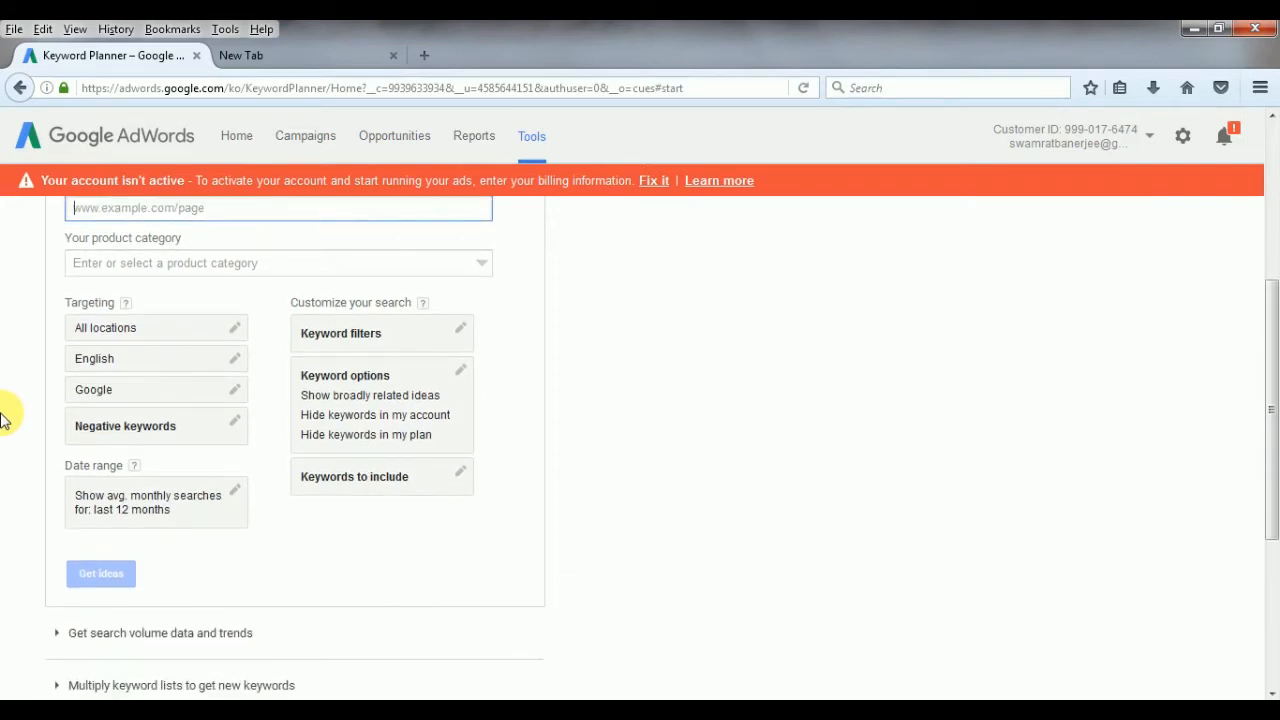
{"action": "left_click", "coordinate": [238, 333]}
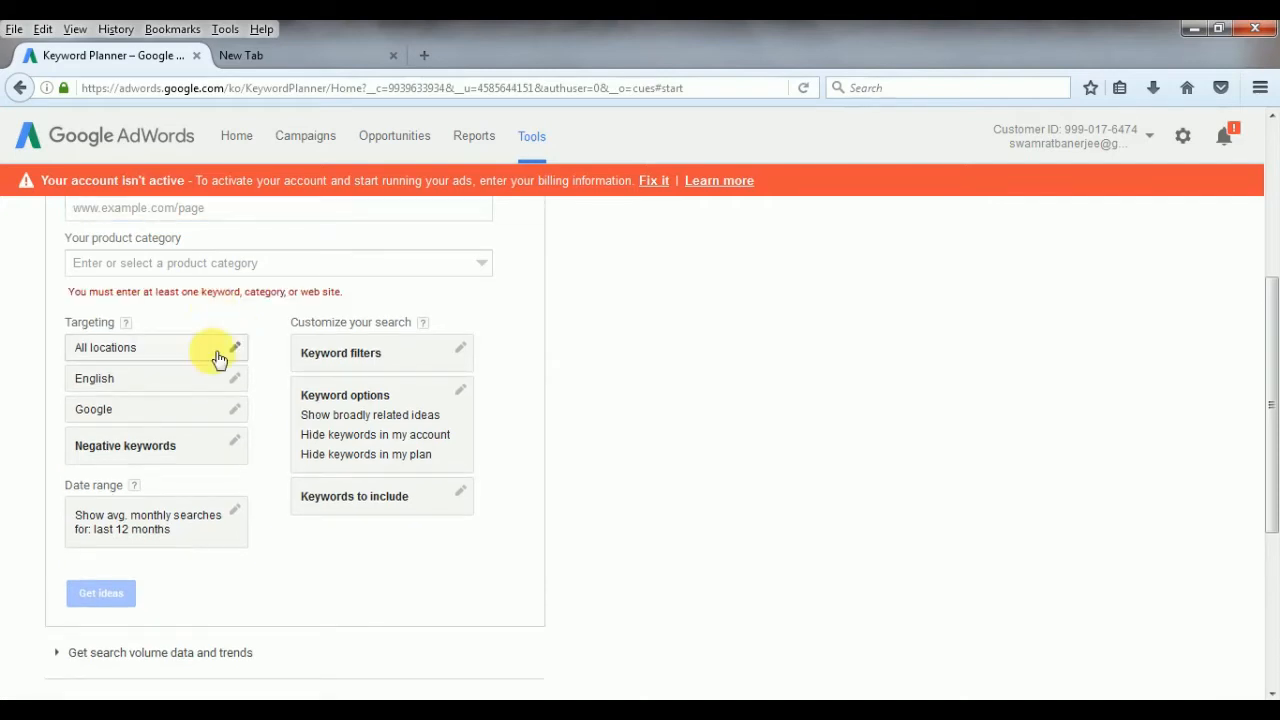
Enter "company formations" as the product or service for the keyword search
{"action": "scroll", "coordinate": [206, 357], "scroll_direction": "up", "scroll_amount": 2}
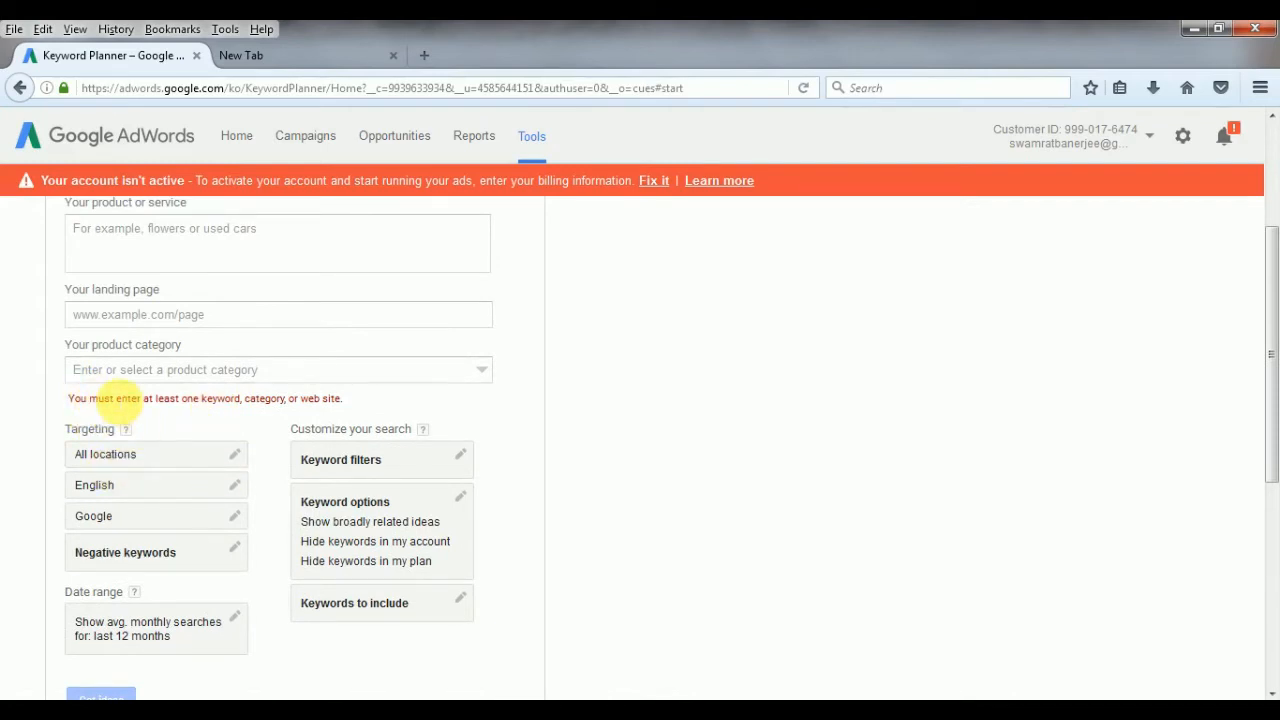
{"action": "scroll", "coordinate": [100, 398], "scroll_direction": "up", "scroll_amount": 2}
{"action": "left_click", "coordinate": [100, 350]}
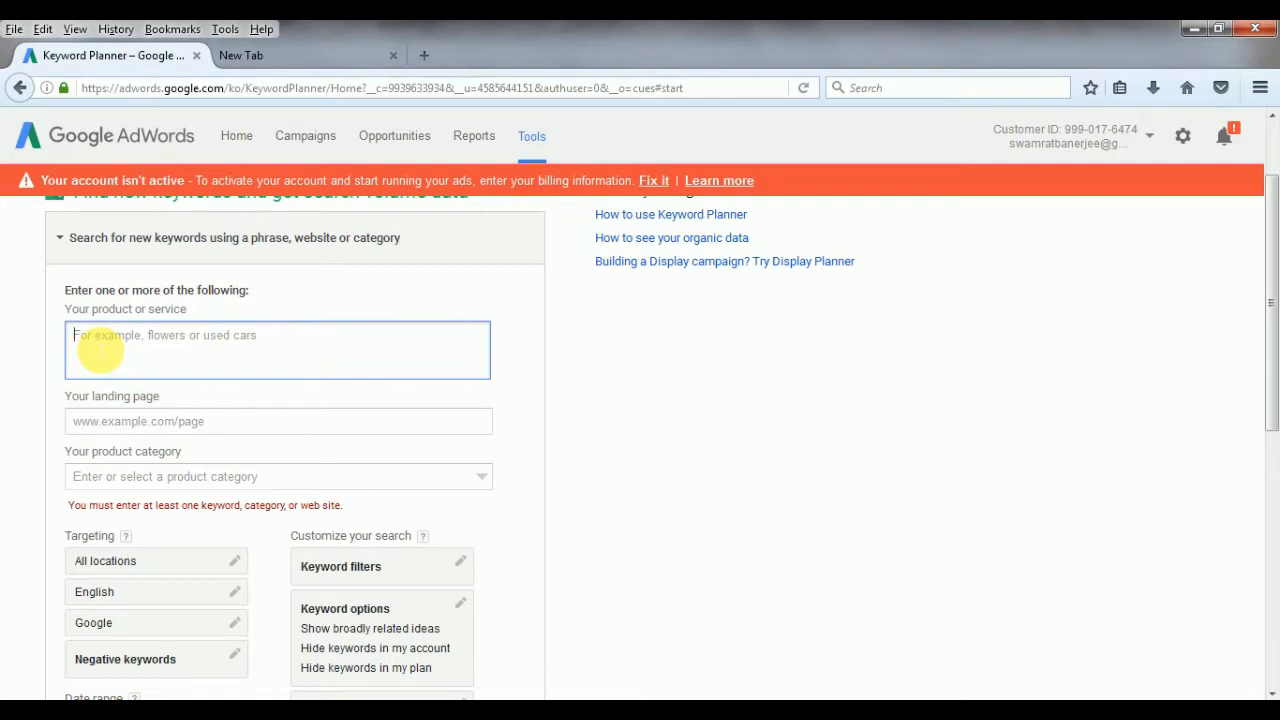
{"action": "type", "text": "co"}
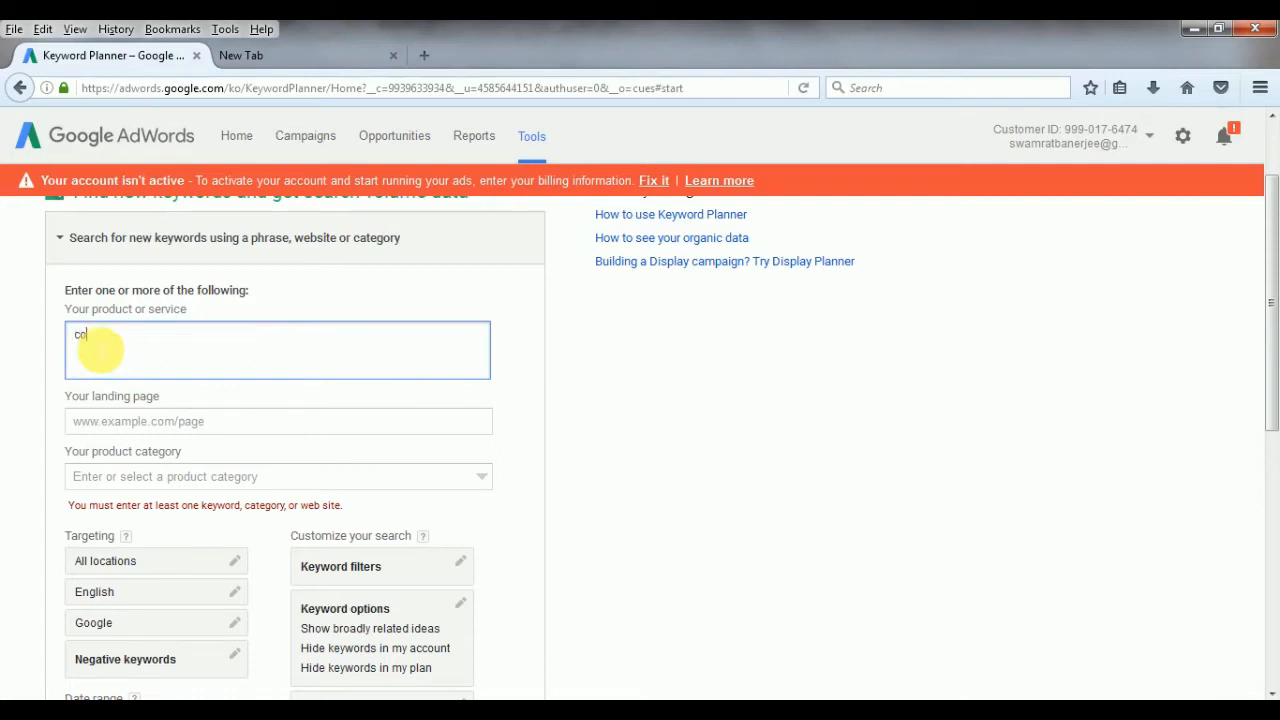
{"action": "type", "text": "mpany formations"}
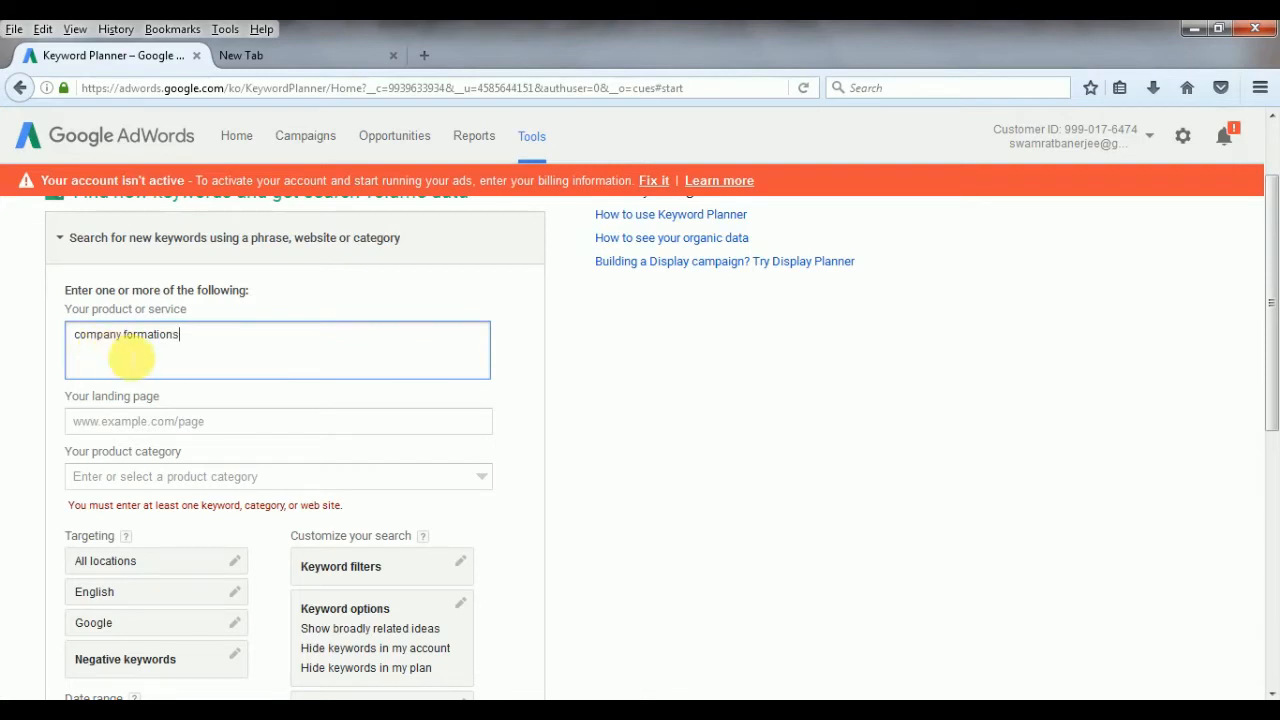
Set the keyword search's location targeting to the country United Kingdom and save it
{"action": "scroll", "coordinate": [45, 330], "scroll_direction": "down", "scroll_amount": 2}
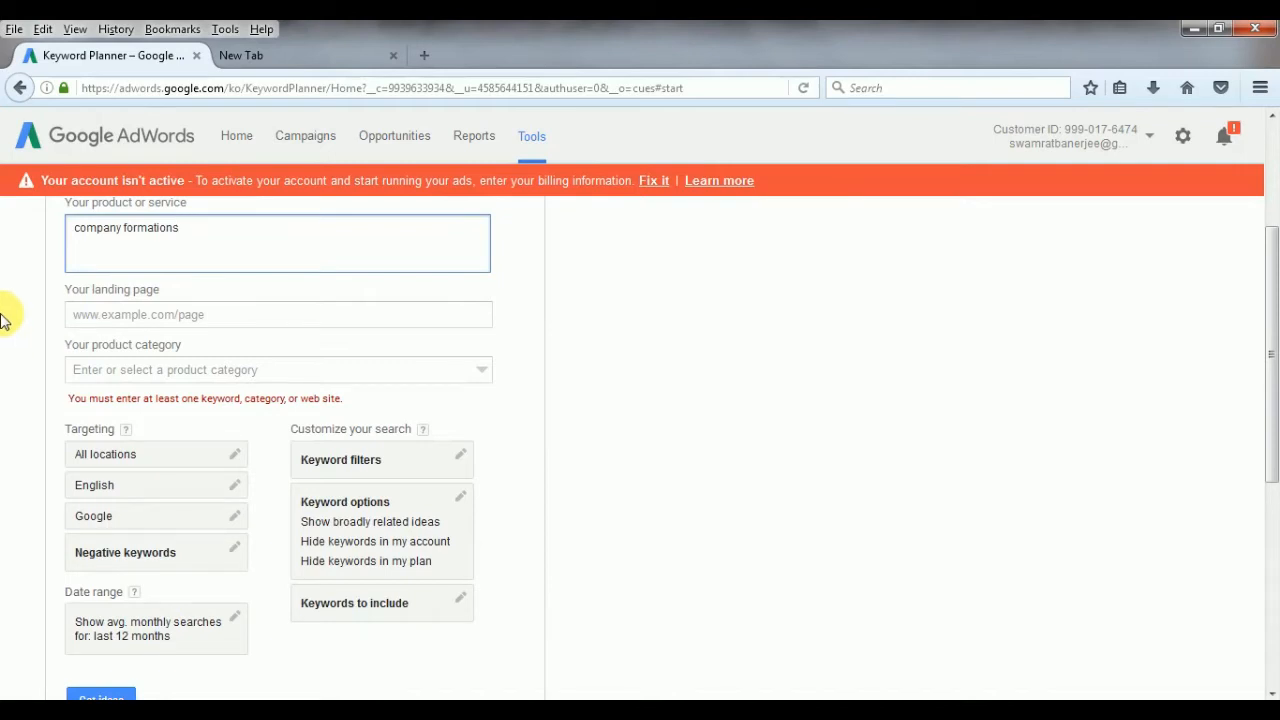
{"action": "left_click", "coordinate": [238, 458]}
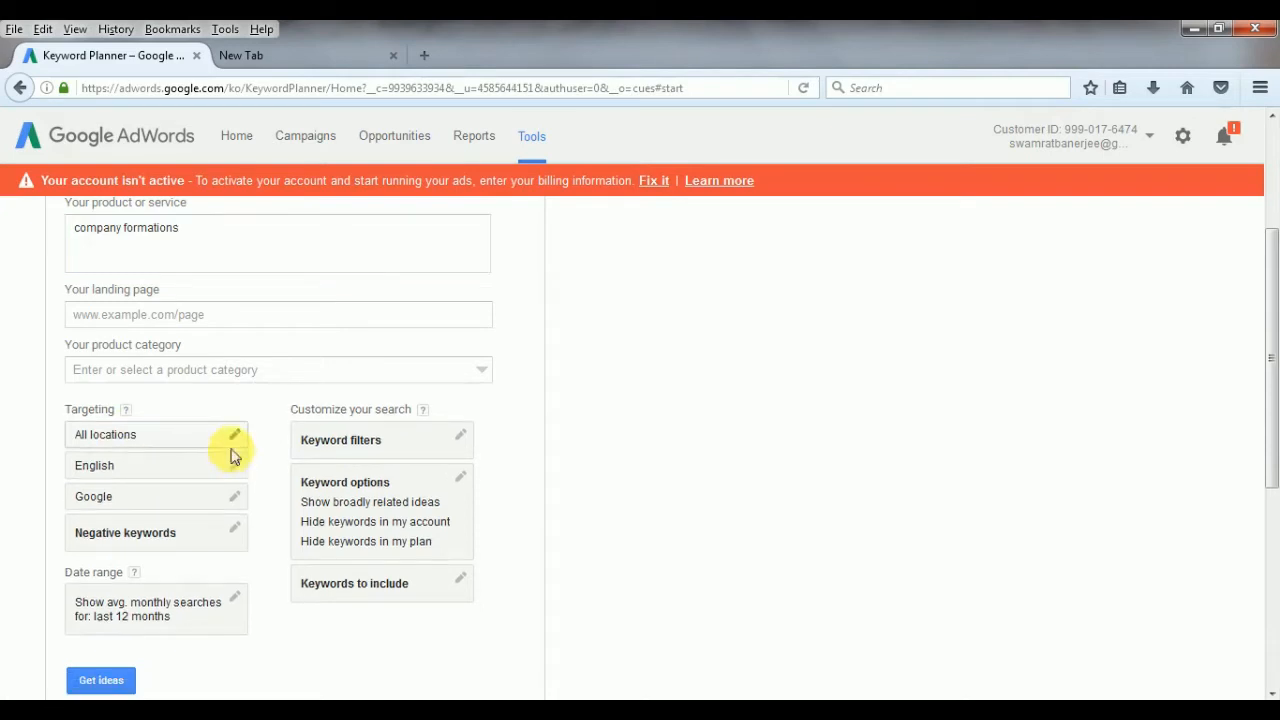
{"action": "left_click", "coordinate": [236, 438]}
{"action": "scroll", "coordinate": [103, 420], "scroll_direction": "down", "scroll_amount": 2}
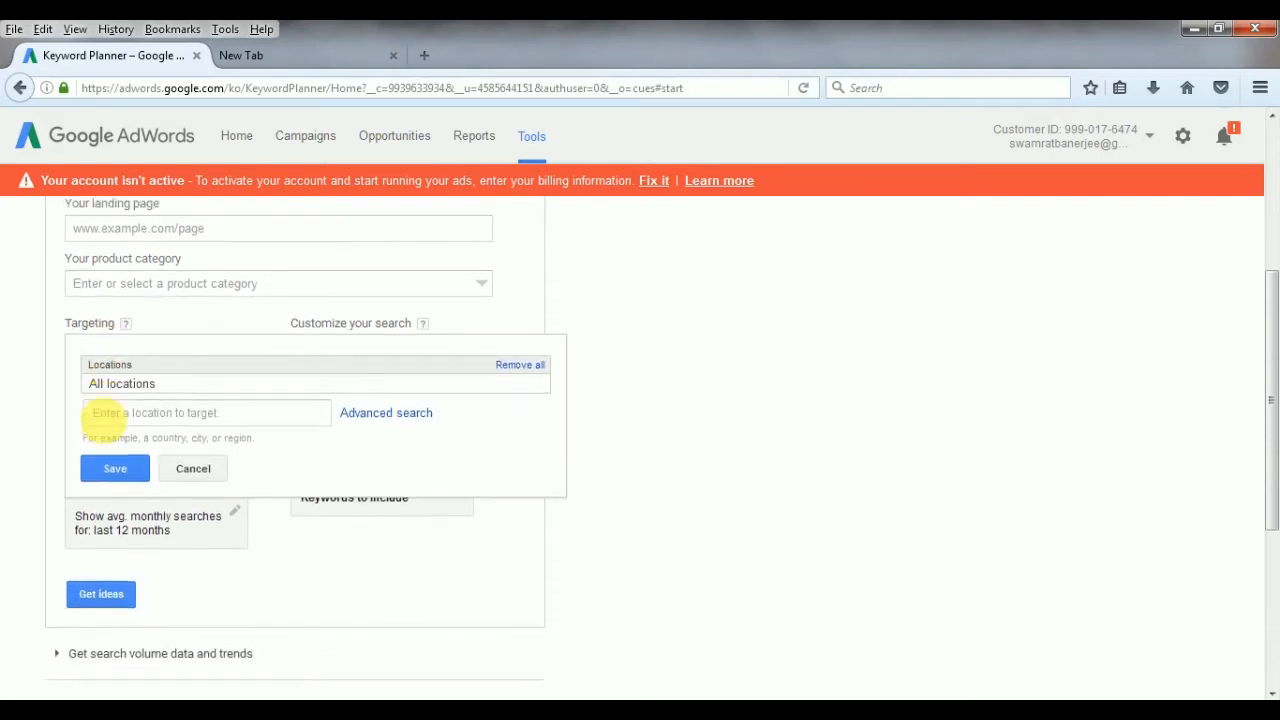
{"action": "left_click", "coordinate": [158, 395]}
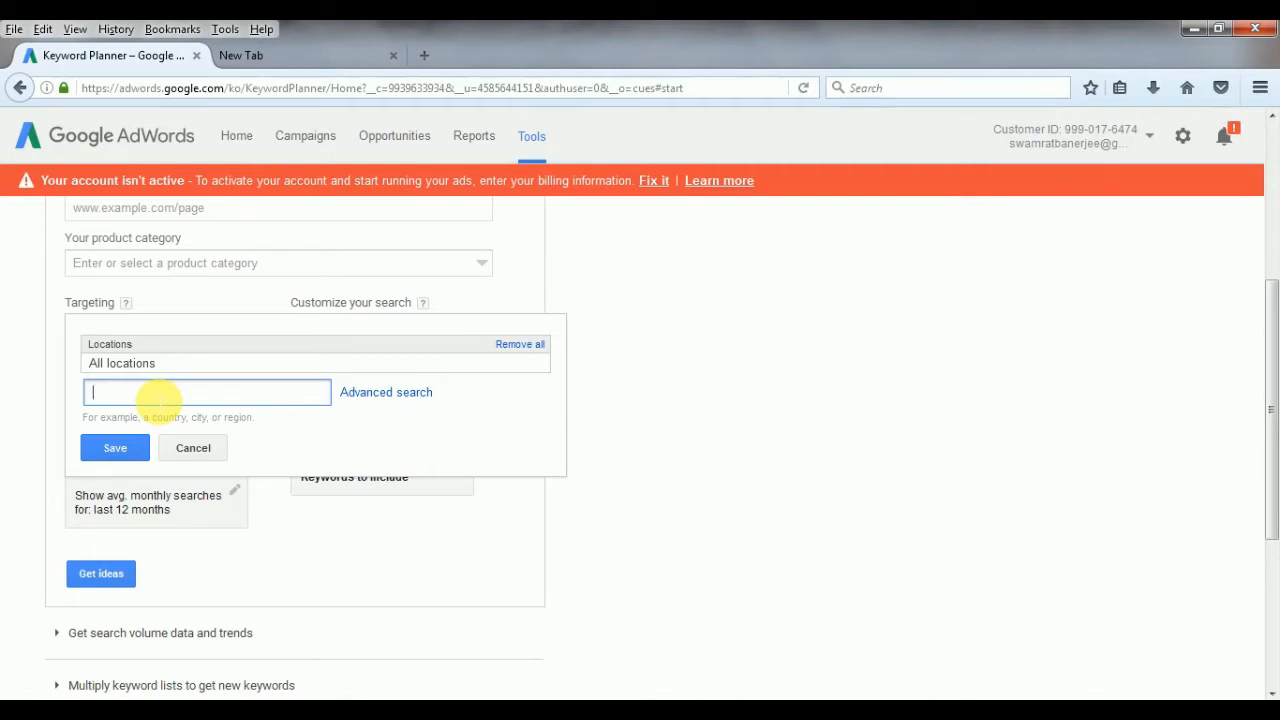
{"action": "type", "text": "uk"}
{"action": "left_click", "coordinate": [150, 441]}
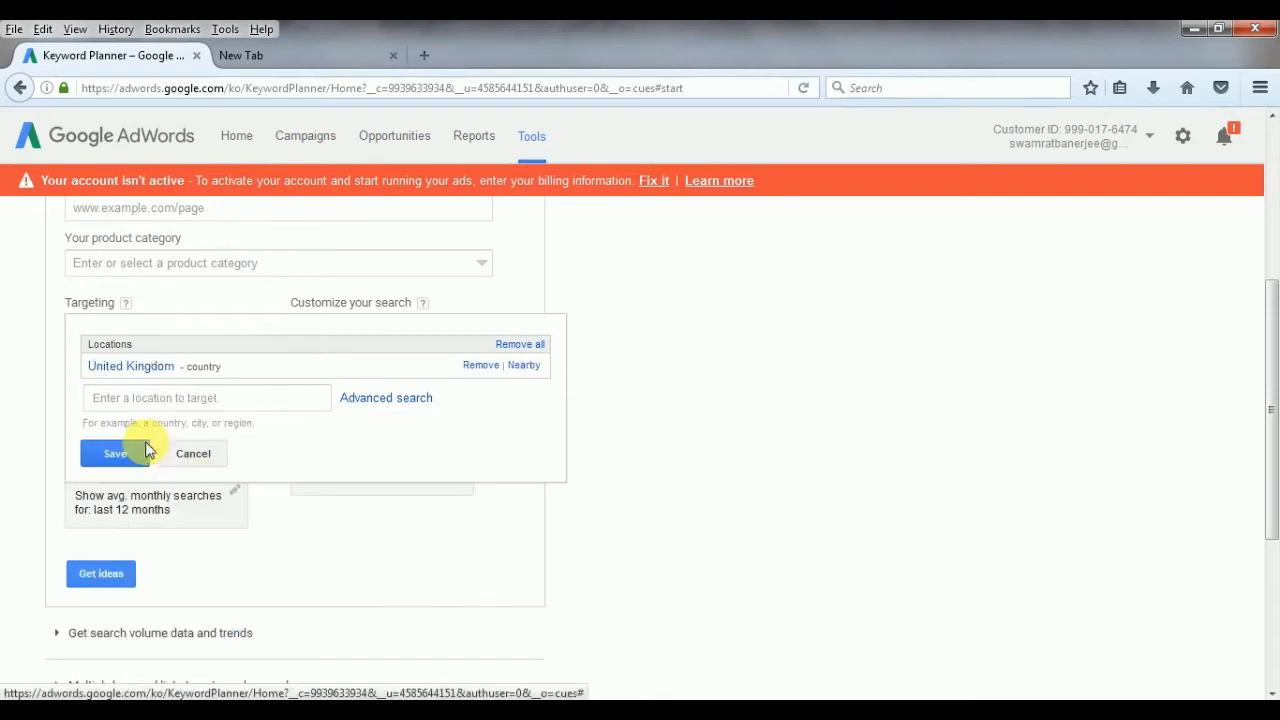
{"action": "left_click", "coordinate": [165, 398]}
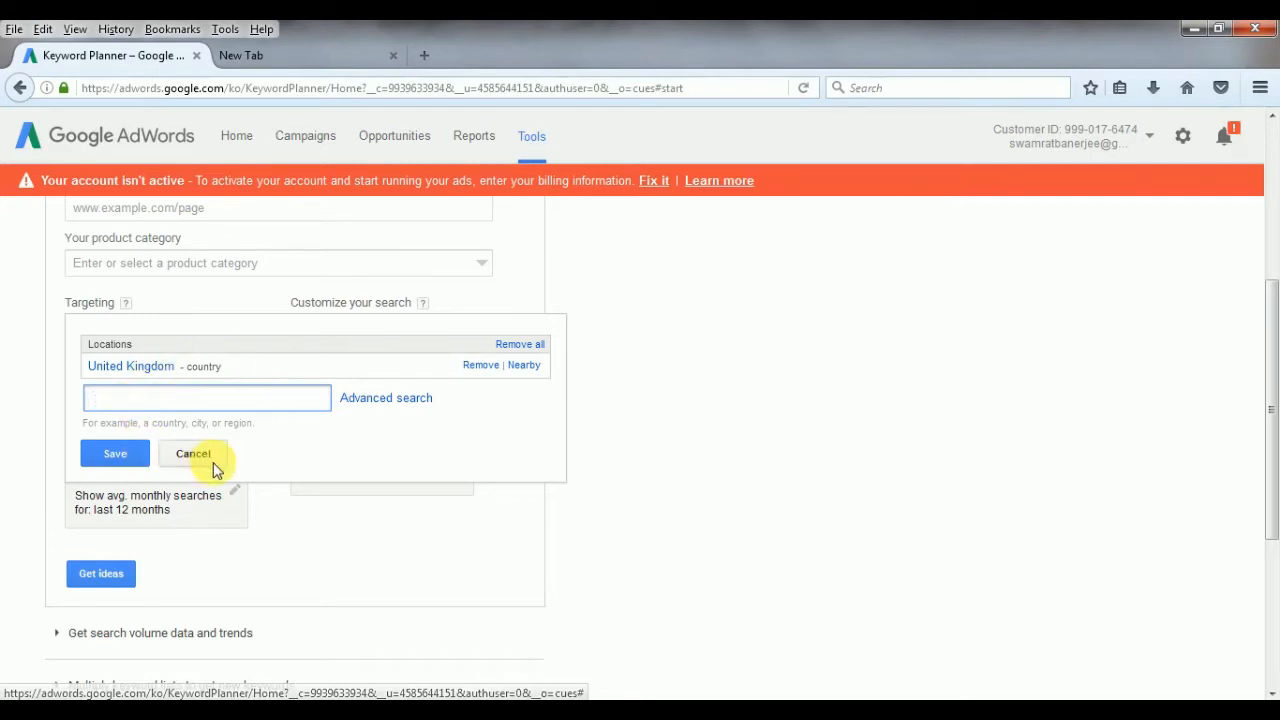
{"action": "left_click", "coordinate": [116, 455]}
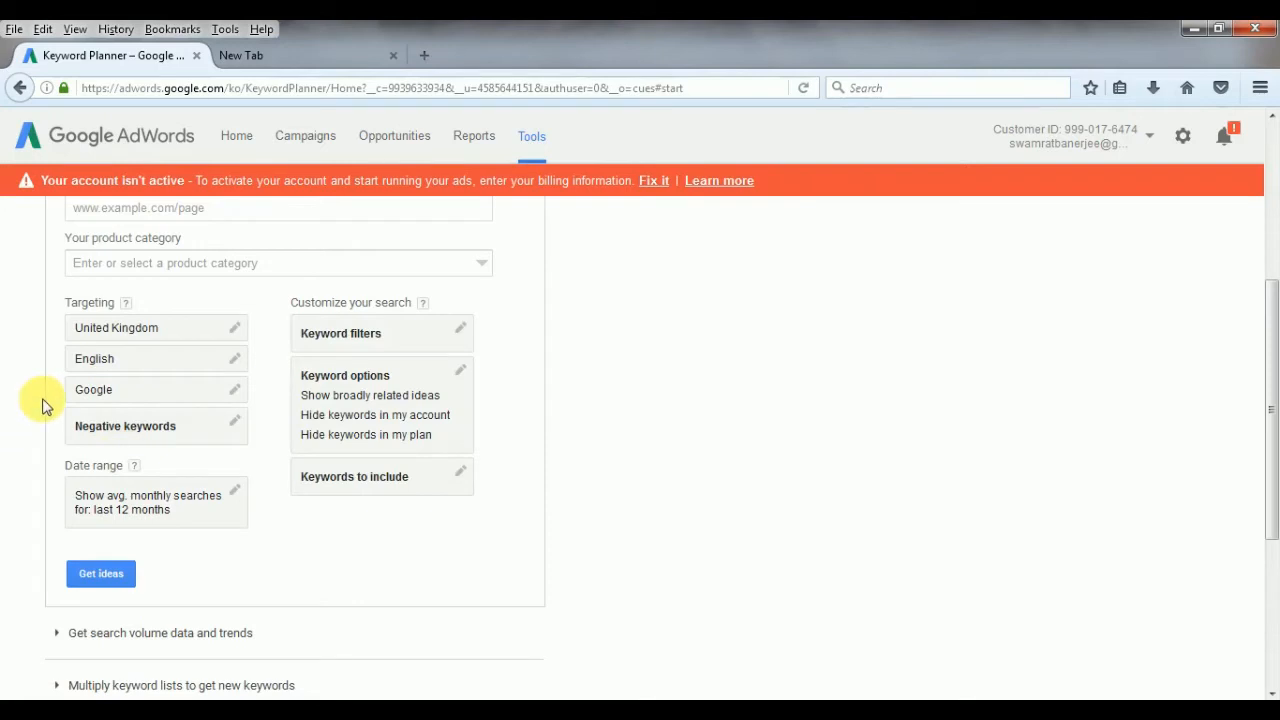
Add Turkish, Thai and Spanish to the keyword search's targeted languages
{"action": "left_click", "coordinate": [238, 360]}
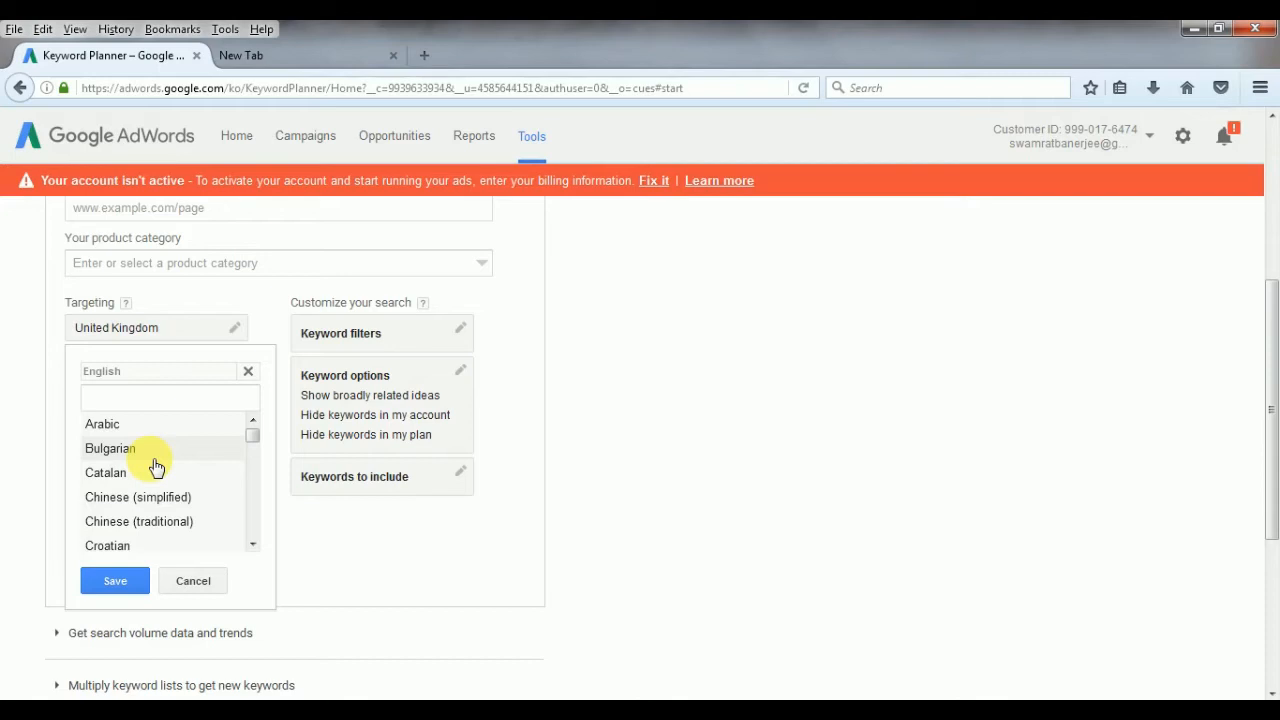
{"action": "scroll", "coordinate": [155, 467], "scroll_direction": "down", "scroll_amount": 5}
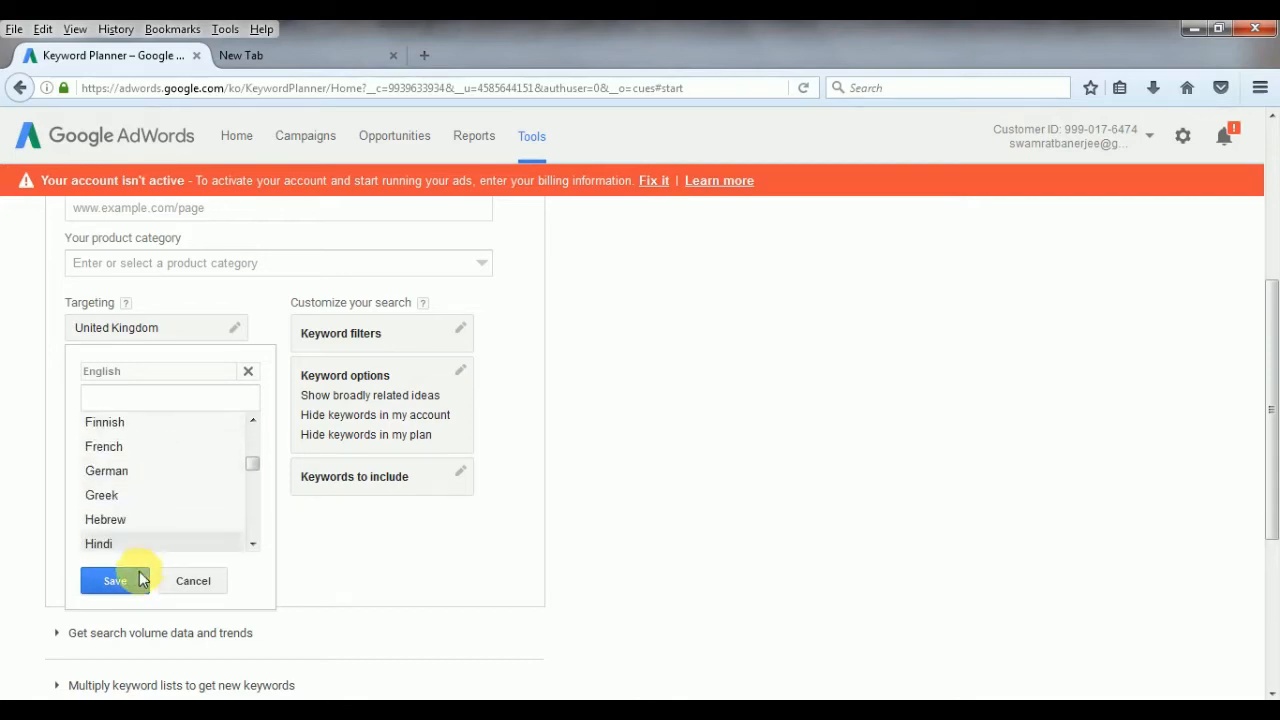
{"action": "scroll", "coordinate": [193, 480], "scroll_direction": "up", "scroll_amount": 5}
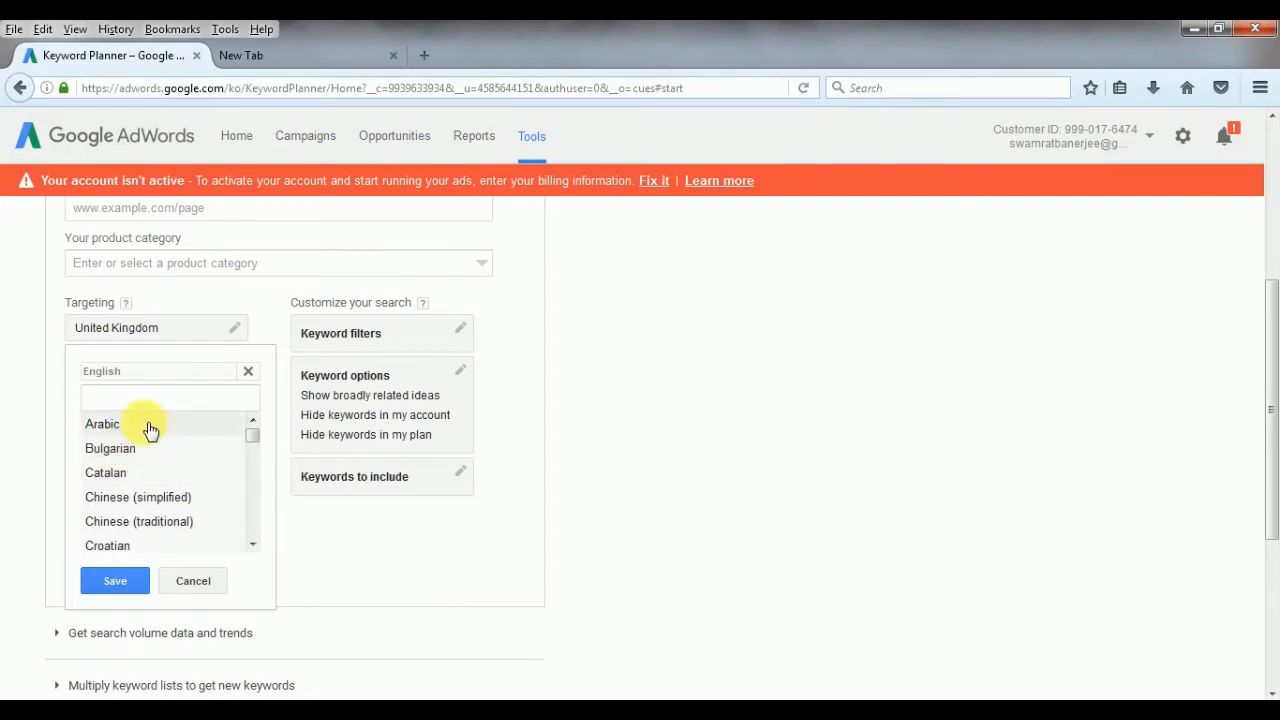
{"action": "scroll", "coordinate": [157, 472], "scroll_direction": "down", "scroll_amount": 8}
{"action": "scroll", "coordinate": [160, 478], "scroll_direction": "down", "scroll_amount": 3}
{"action": "scroll", "coordinate": [160, 478], "scroll_direction": "up", "scroll_amount": 2}
{"action": "scroll", "coordinate": [160, 478], "scroll_direction": "down", "scroll_amount": 4}
{"action": "scroll", "coordinate": [160, 478], "scroll_direction": "down", "scroll_amount": 1}
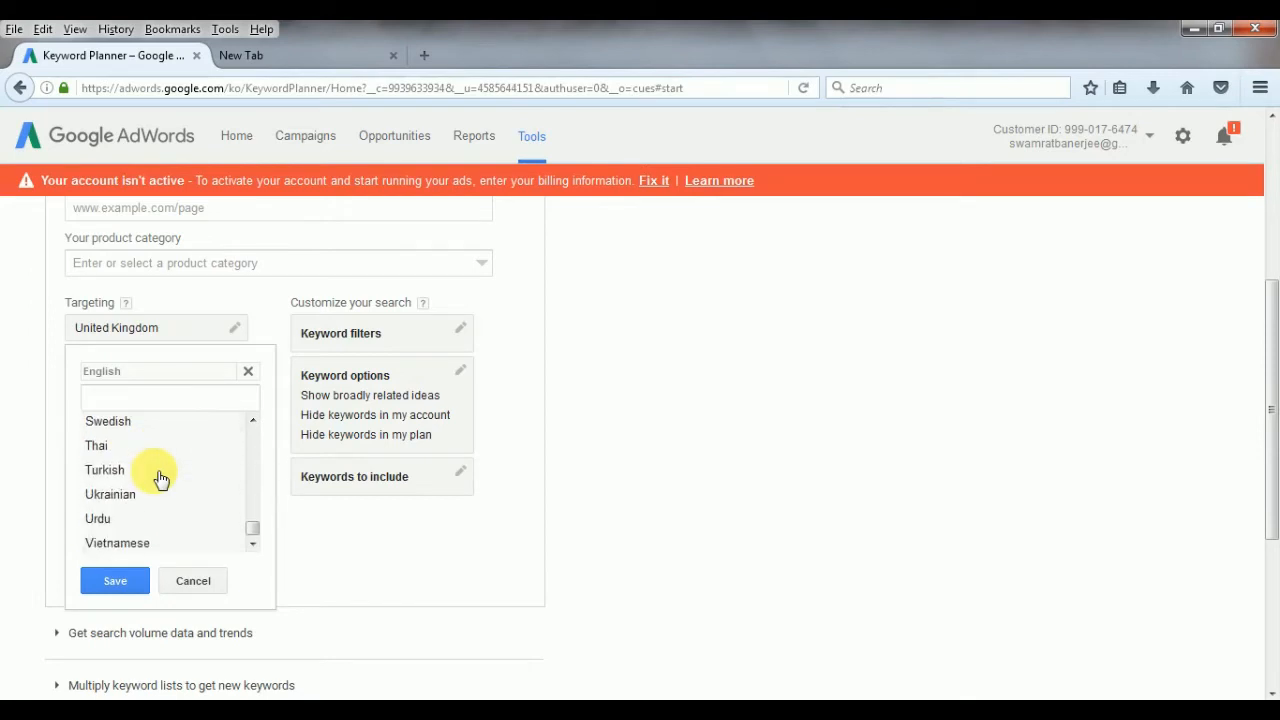
{"action": "scroll", "coordinate": [160, 478], "scroll_direction": "down", "scroll_amount": 4}
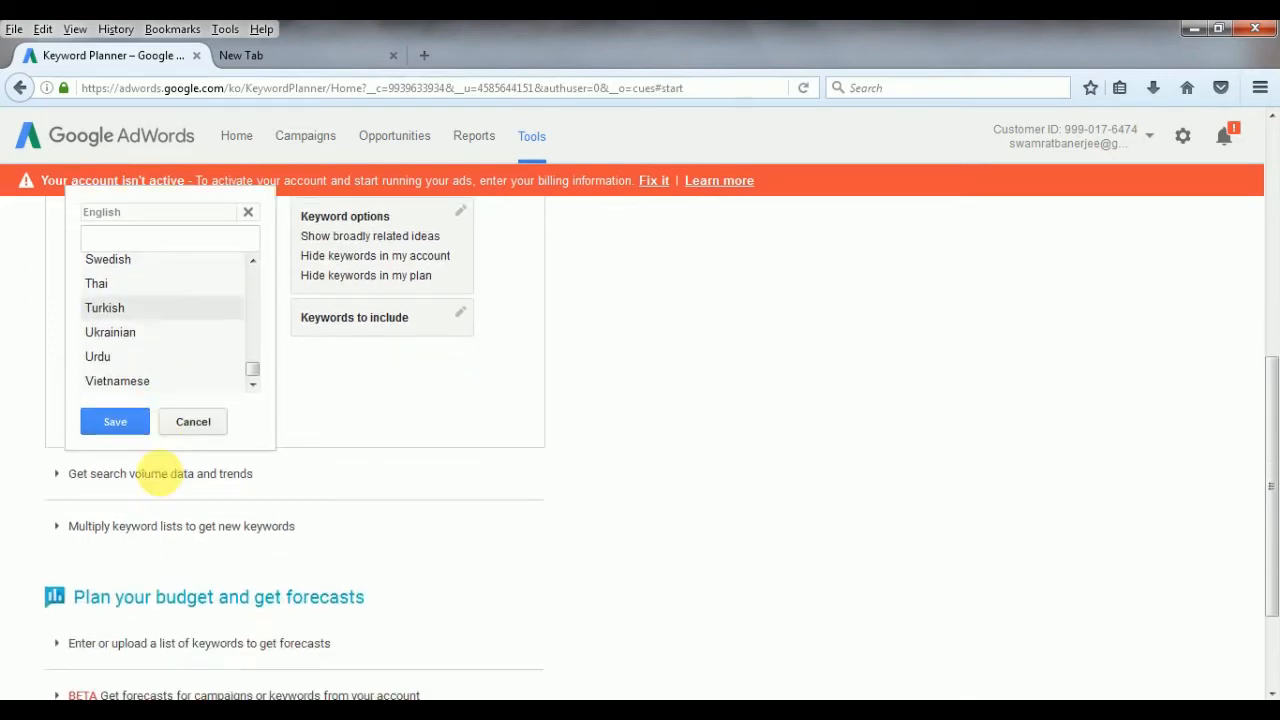
{"action": "scroll", "coordinate": [175, 433], "scroll_direction": "up", "scroll_amount": 2}
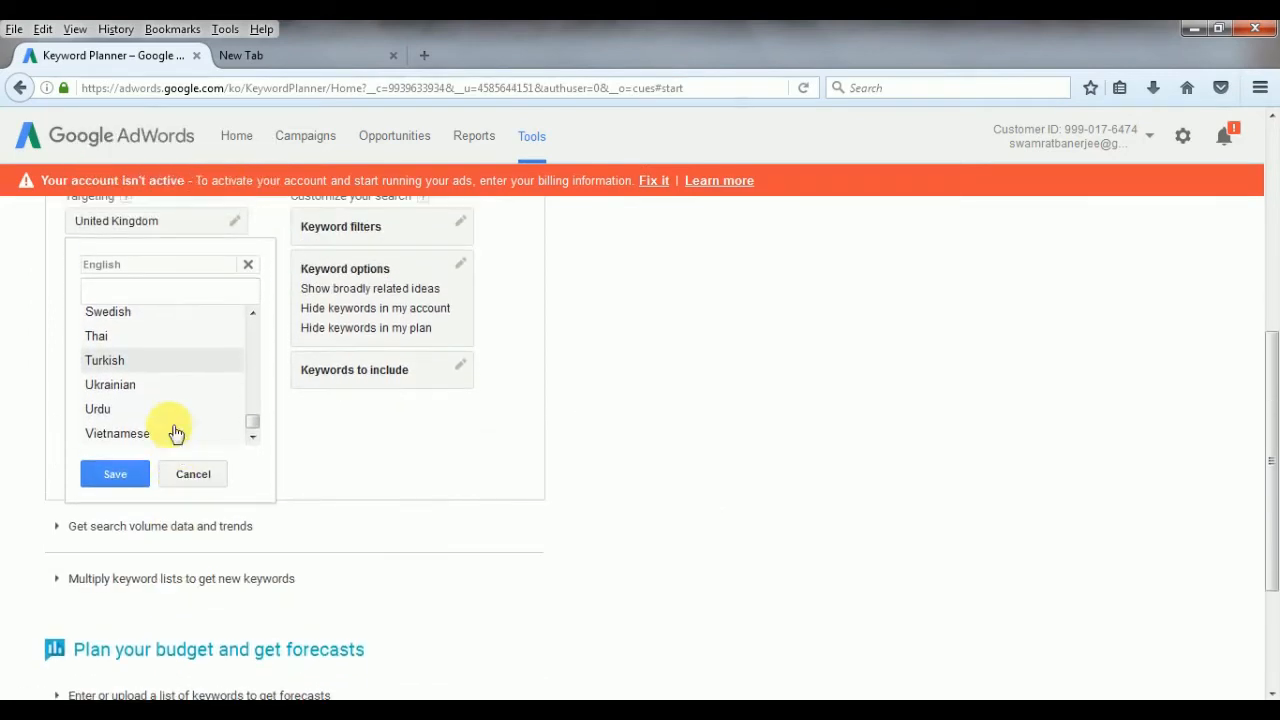
{"action": "left_click", "coordinate": [138, 362]}
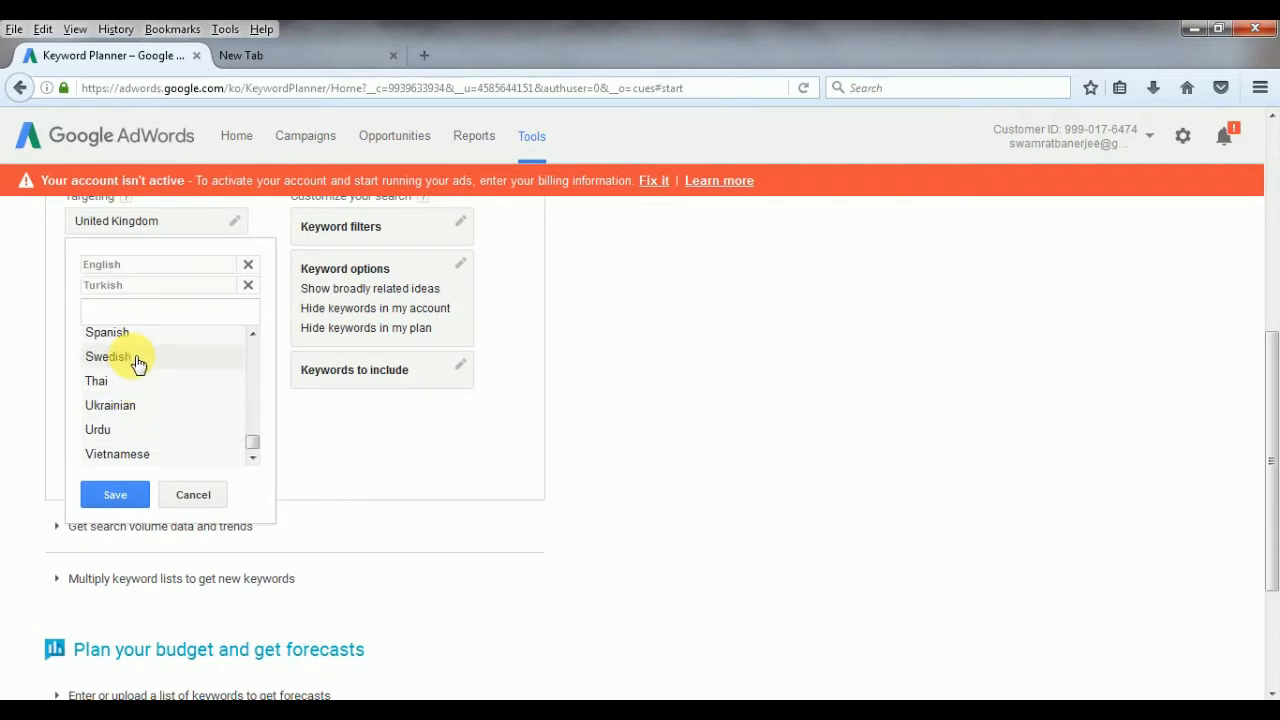
{"action": "left_click", "coordinate": [118, 383]}
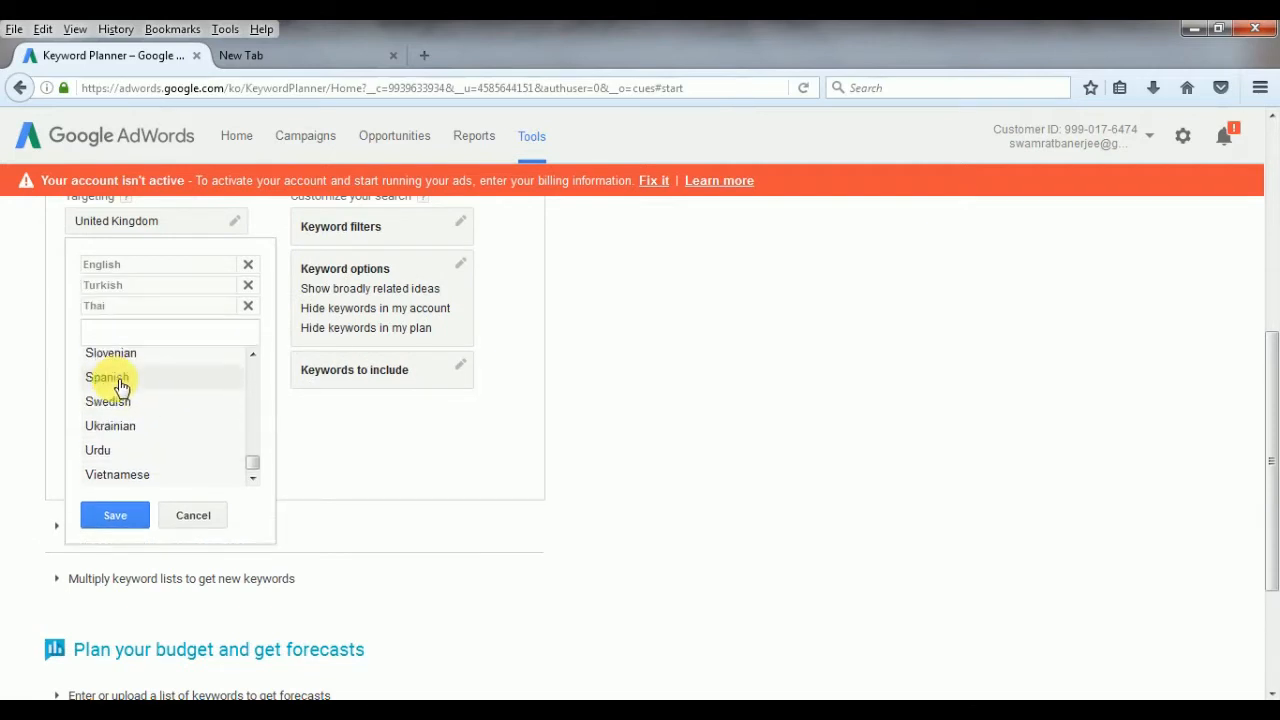
{"action": "left_click", "coordinate": [145, 380]}
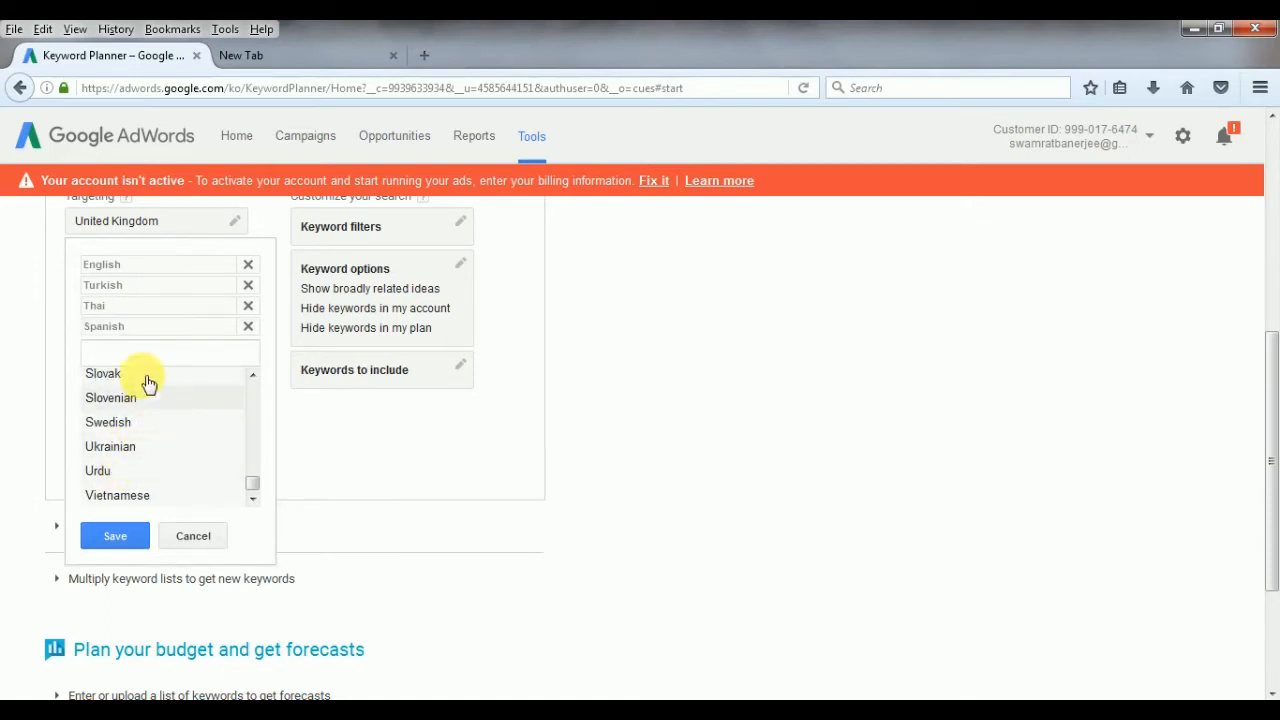
Add Arabic to the targeted languages and save the language selection
{"action": "scroll", "coordinate": [151, 437], "scroll_direction": "up", "scroll_amount": 6}
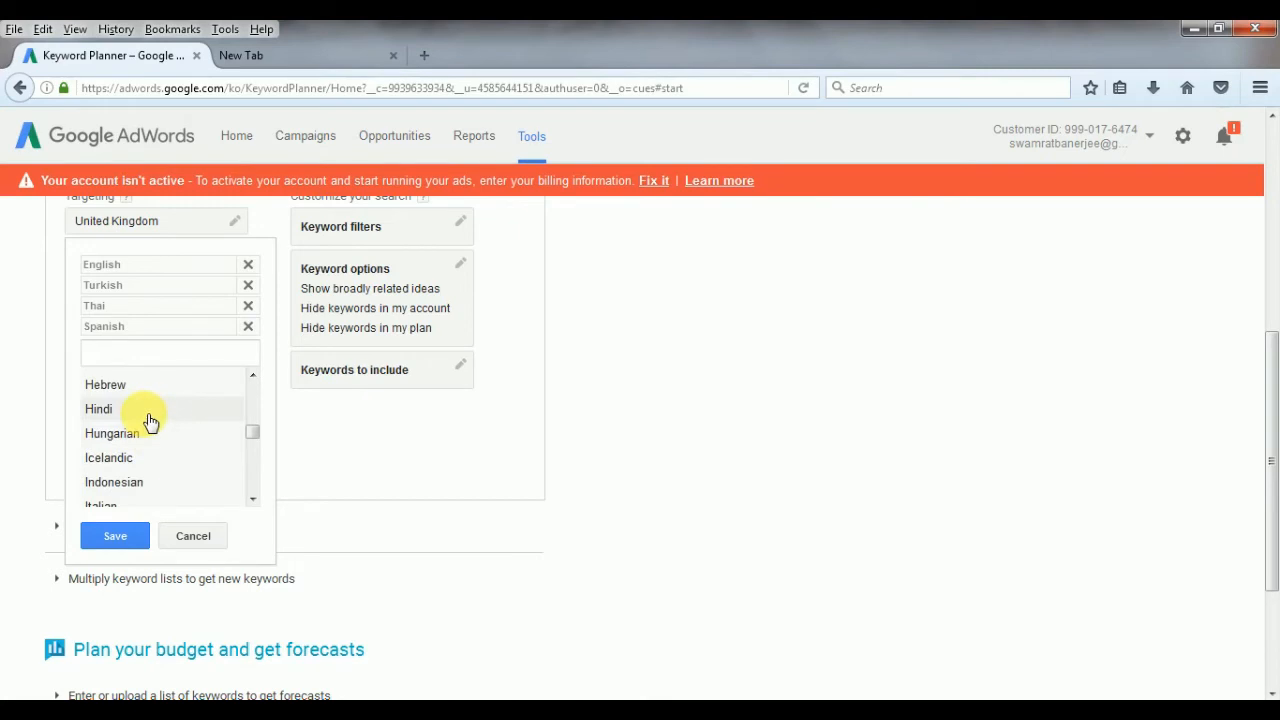
{"action": "scroll", "coordinate": [150, 422], "scroll_direction": "up", "scroll_amount": 3}
{"action": "scroll", "coordinate": [153, 427], "scroll_direction": "up", "scroll_amount": 3}
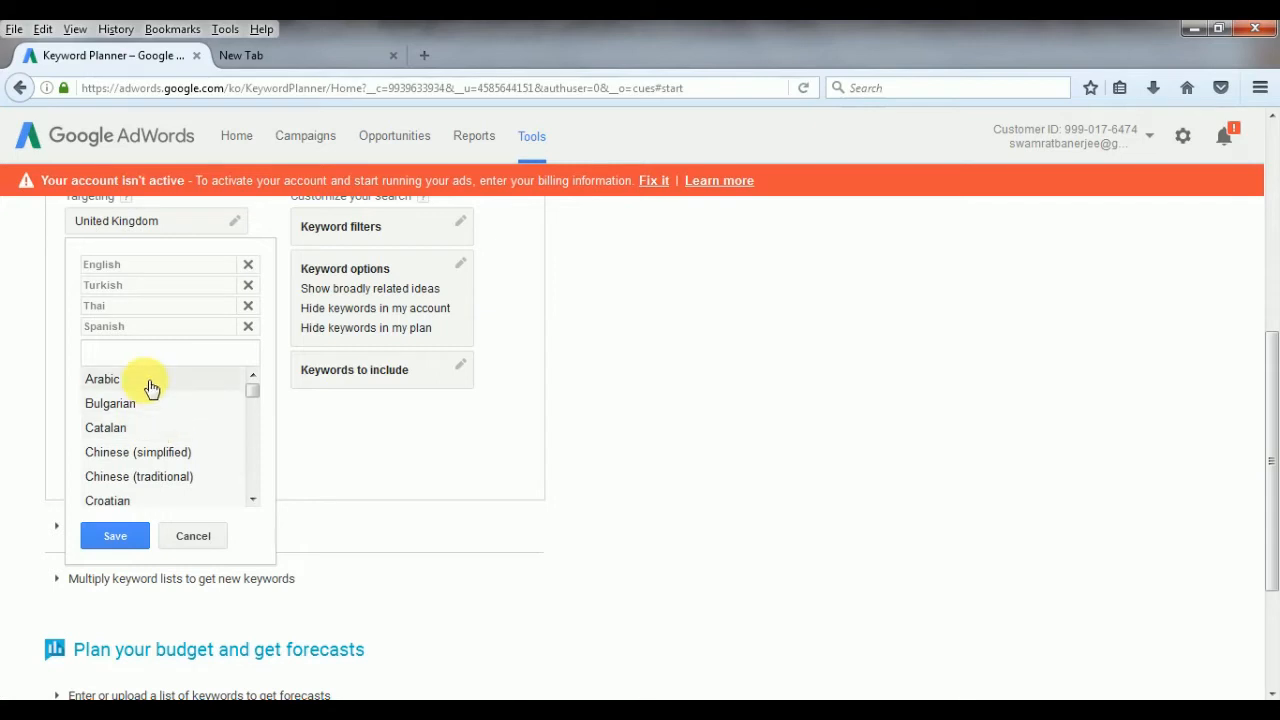
{"action": "left_click", "coordinate": [151, 379]}
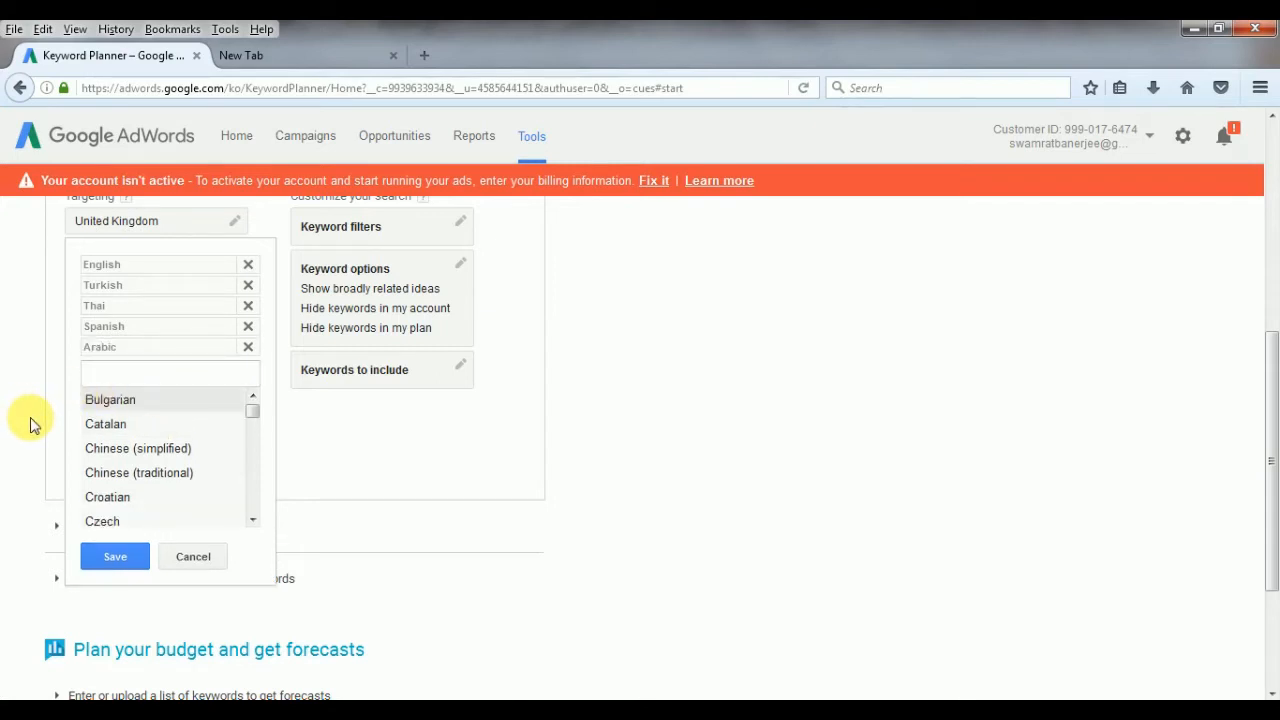
{"action": "left_click", "coordinate": [116, 556]}
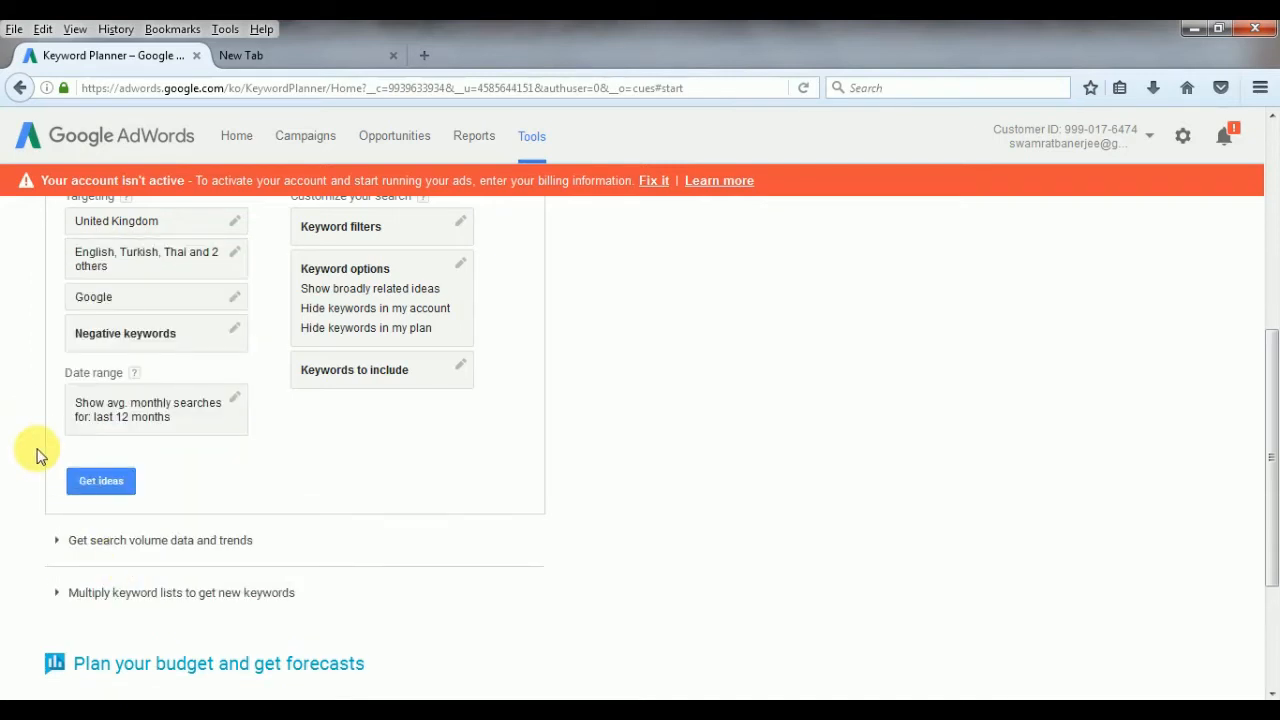
Set the keyword search's network targeting to Google only and save it
{"action": "scroll", "coordinate": [36, 455], "scroll_direction": "up", "scroll_amount": 2}
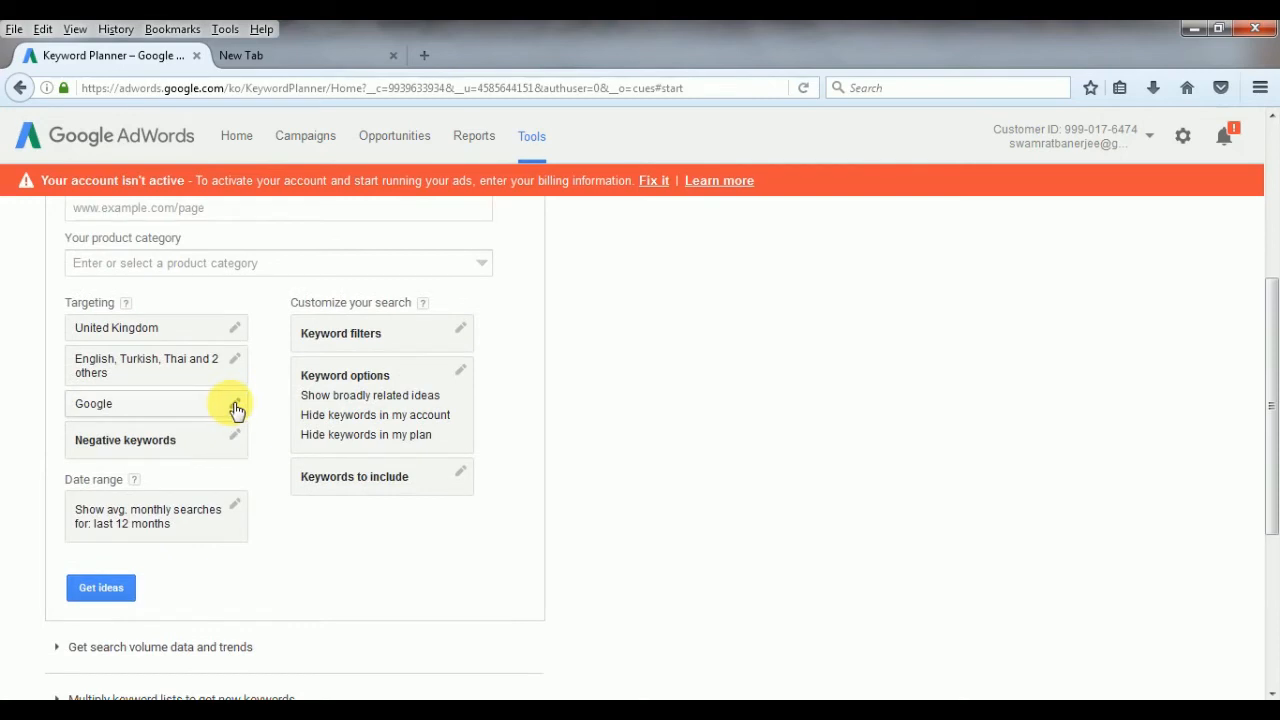
{"action": "left_click", "coordinate": [236, 406]}
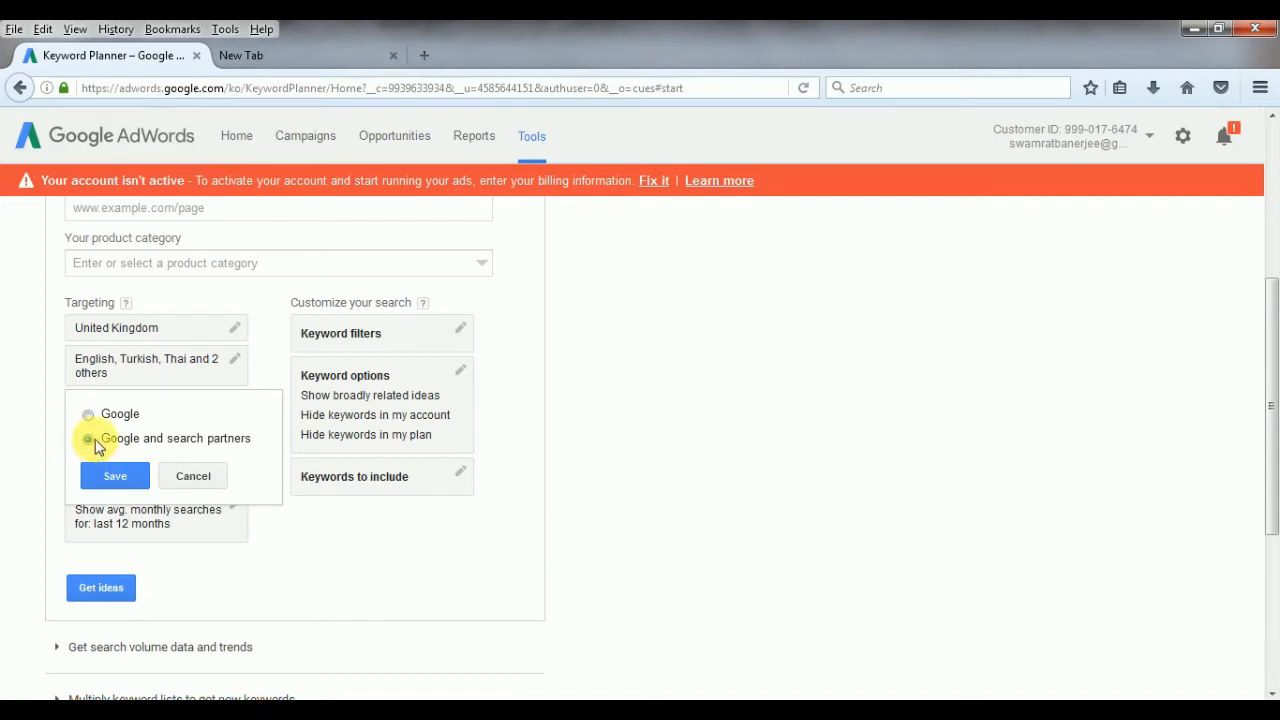
{"action": "left_click", "coordinate": [88, 416]}
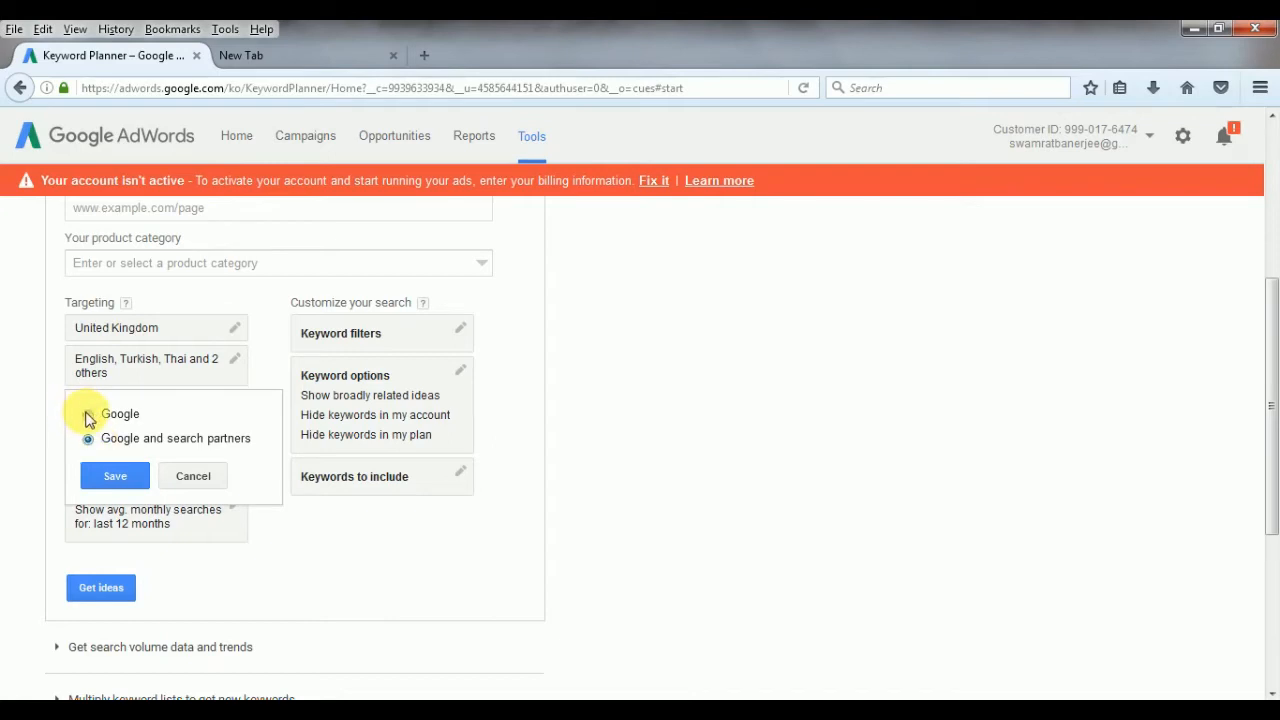
{"action": "left_click", "coordinate": [118, 478]}
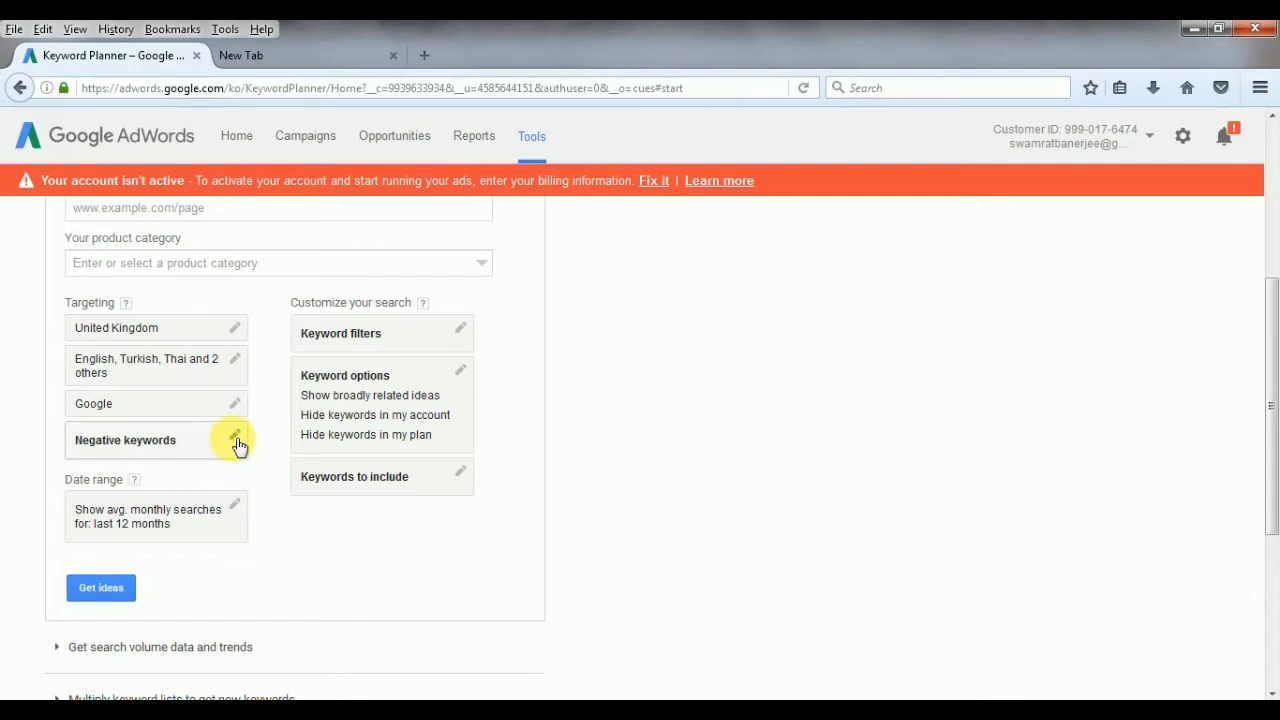
Examine the negative keywords entry and the date range options for average monthly searches, closing each editor without saving
{"action": "left_click", "coordinate": [236, 442]}
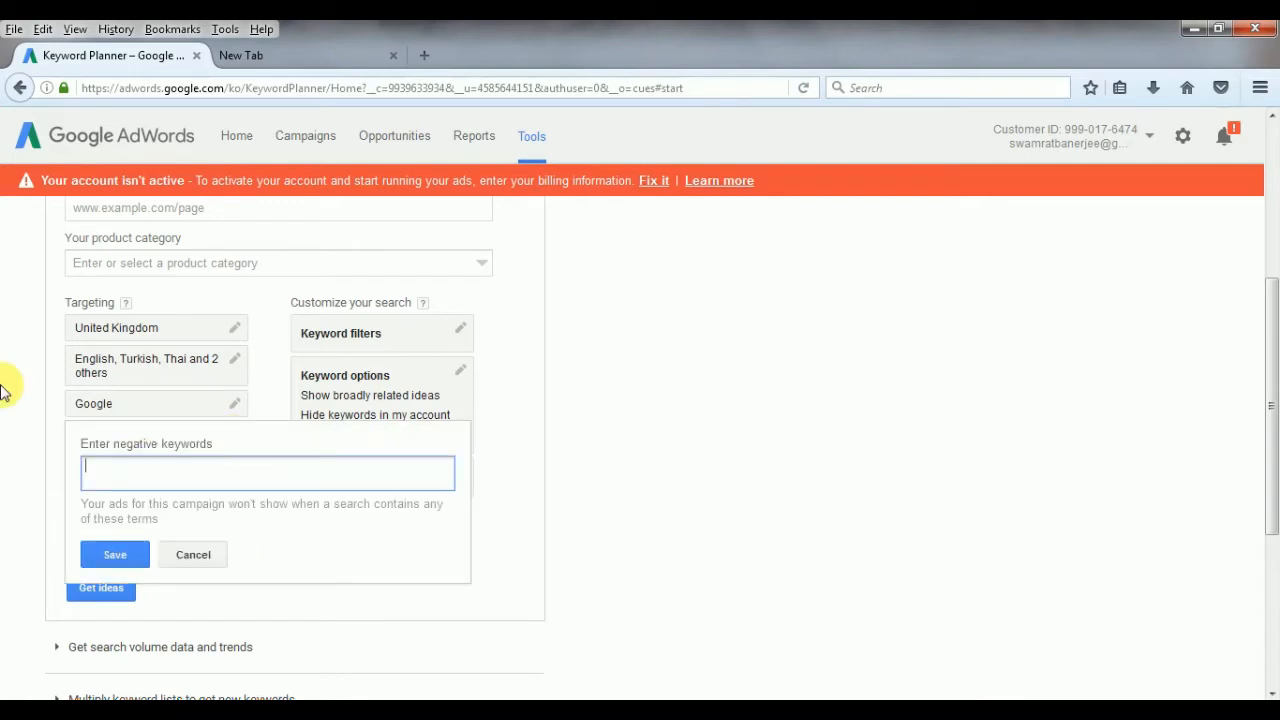
{"action": "scroll", "coordinate": [3, 390], "scroll_direction": "up", "scroll_amount": 2}
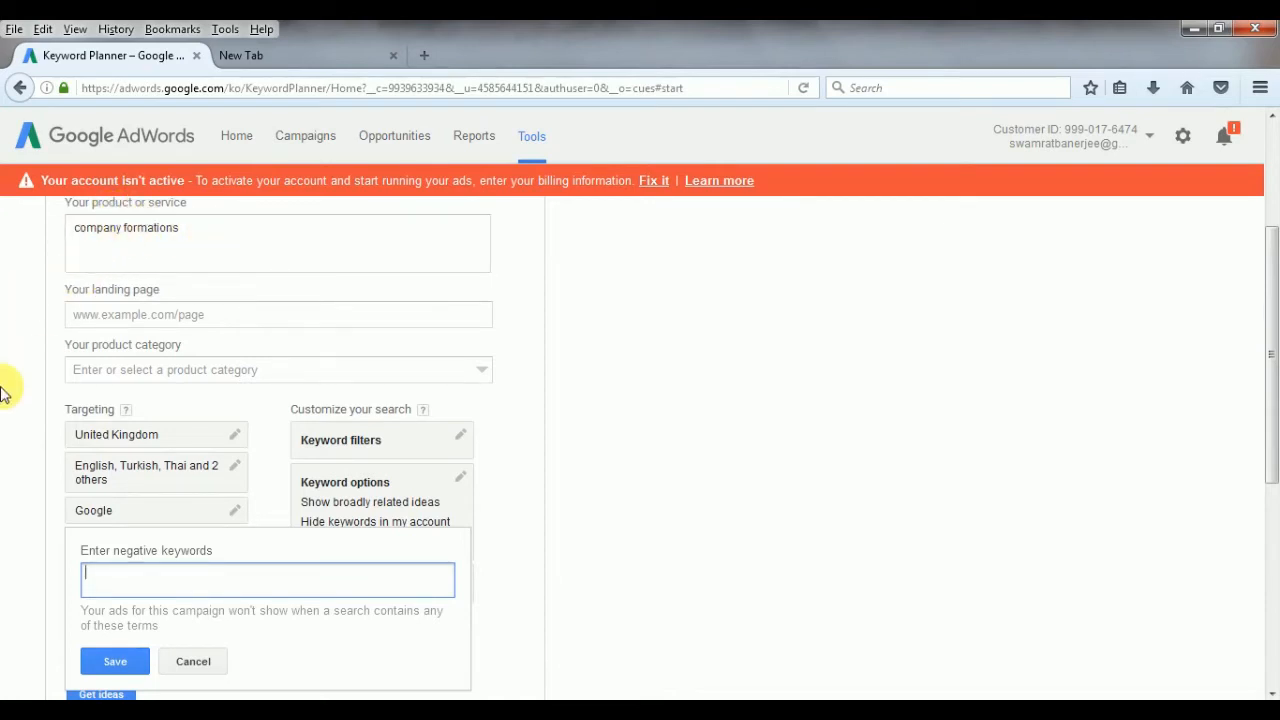
{"action": "scroll", "coordinate": [3, 393], "scroll_direction": "down", "scroll_amount": 2}
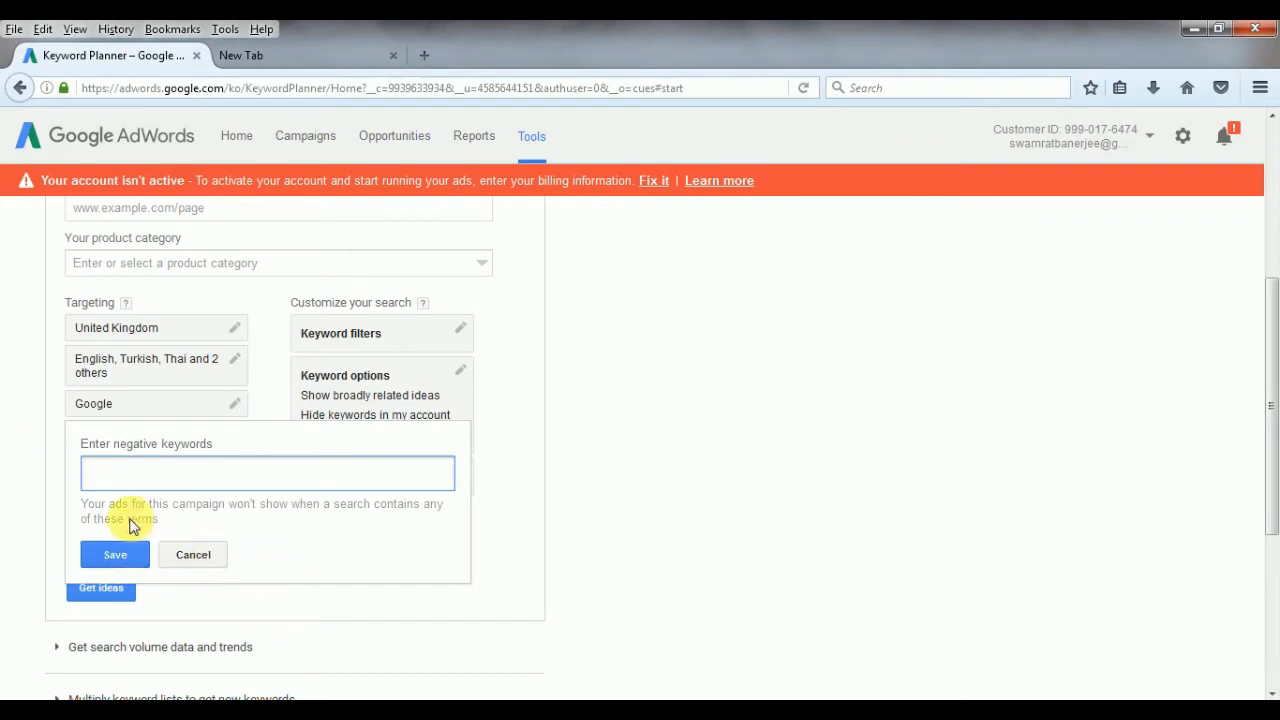
{"action": "left_click", "coordinate": [189, 551]}
{"action": "scroll", "coordinate": [3, 463], "scroll_direction": "down", "scroll_amount": 1}
{"action": "scroll", "coordinate": [3, 463], "scroll_direction": "down", "scroll_amount": 1}
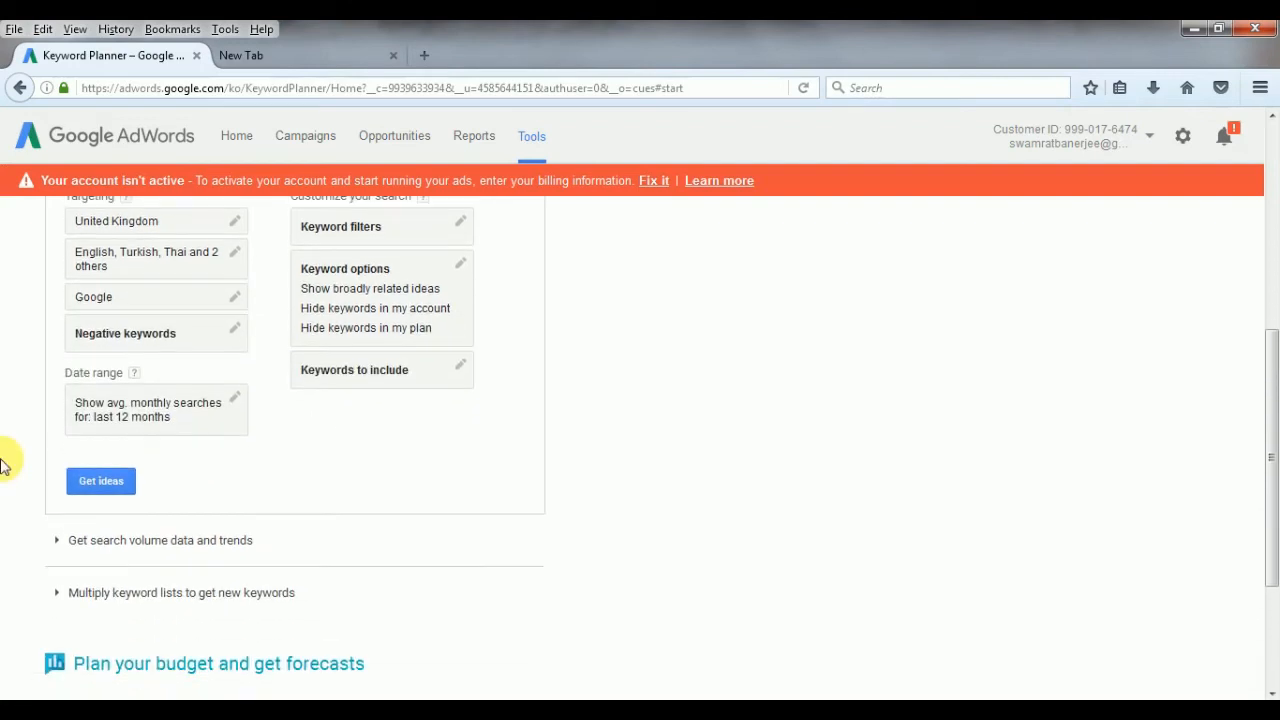
{"action": "left_click", "coordinate": [238, 400]}
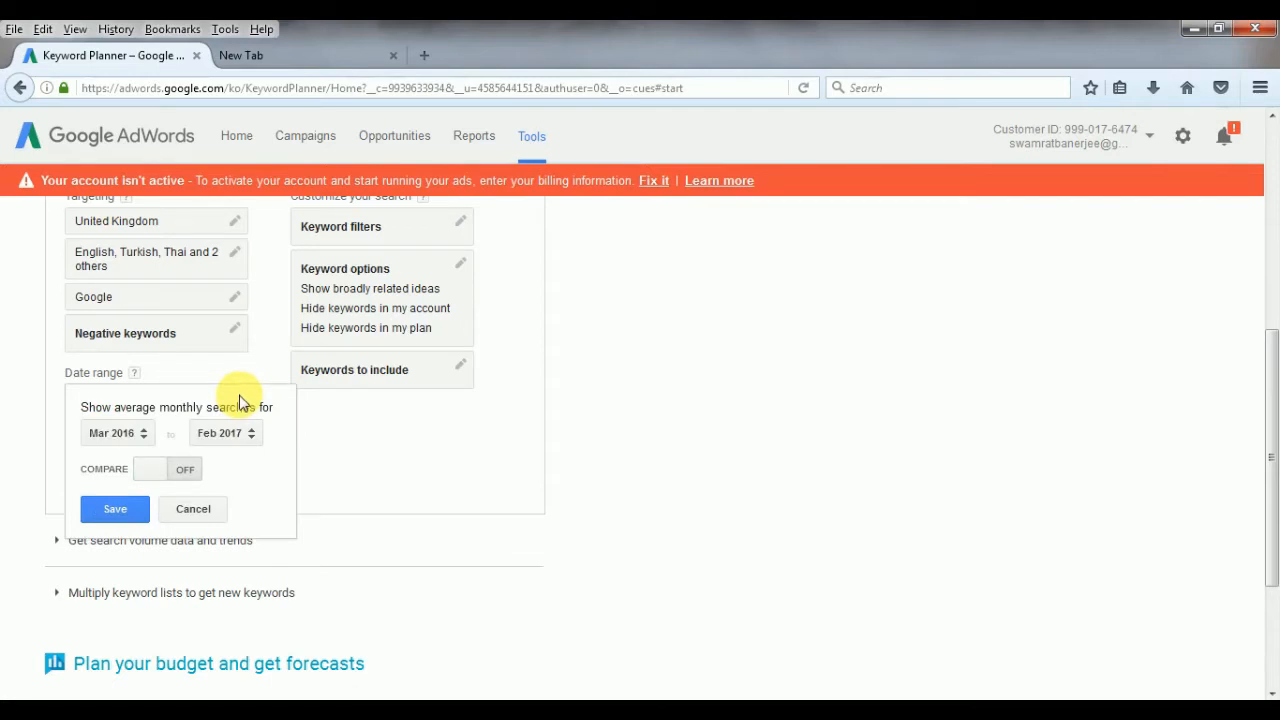
{"action": "left_click", "coordinate": [193, 509]}
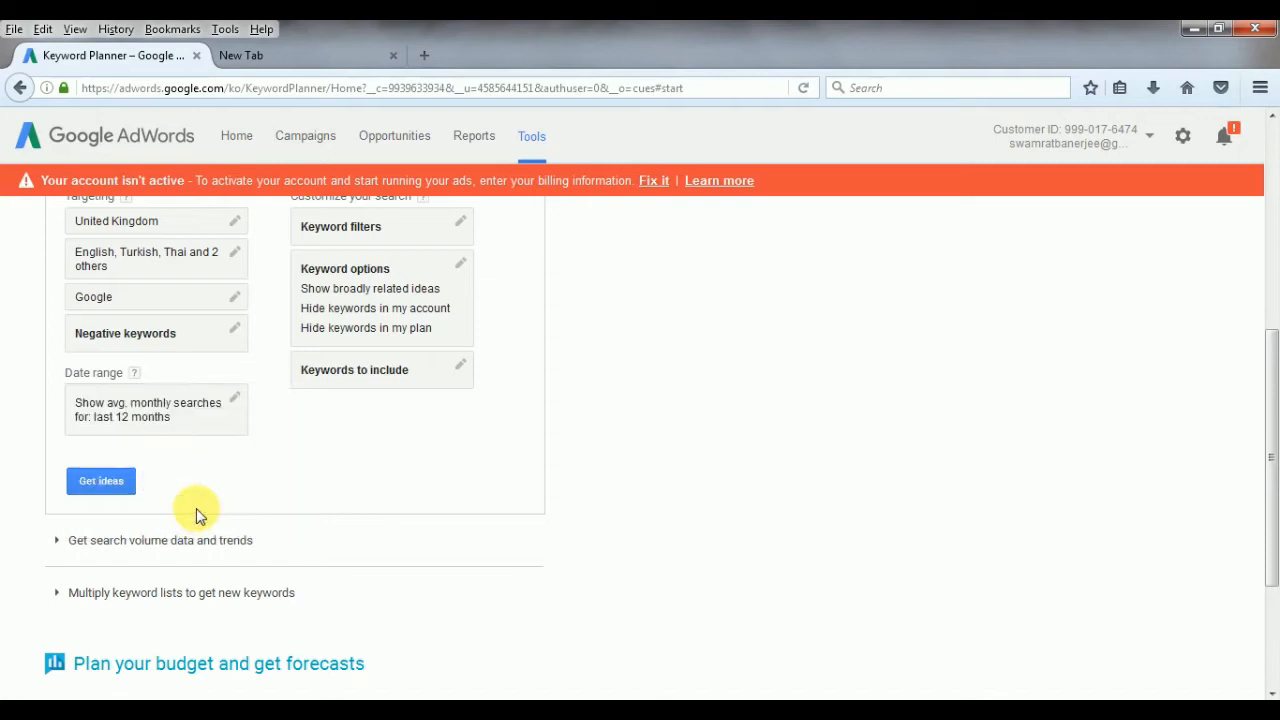
{"action": "left_click", "coordinate": [232, 401]}
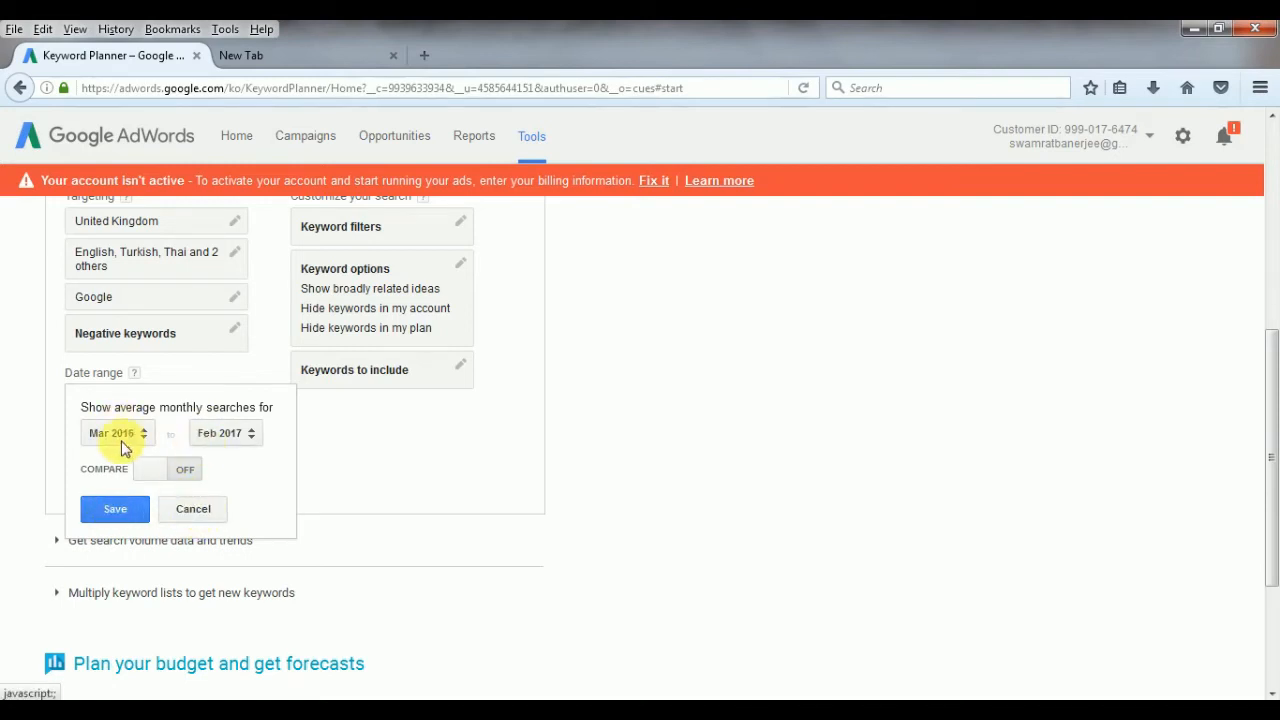
{"action": "left_click", "coordinate": [191, 512]}
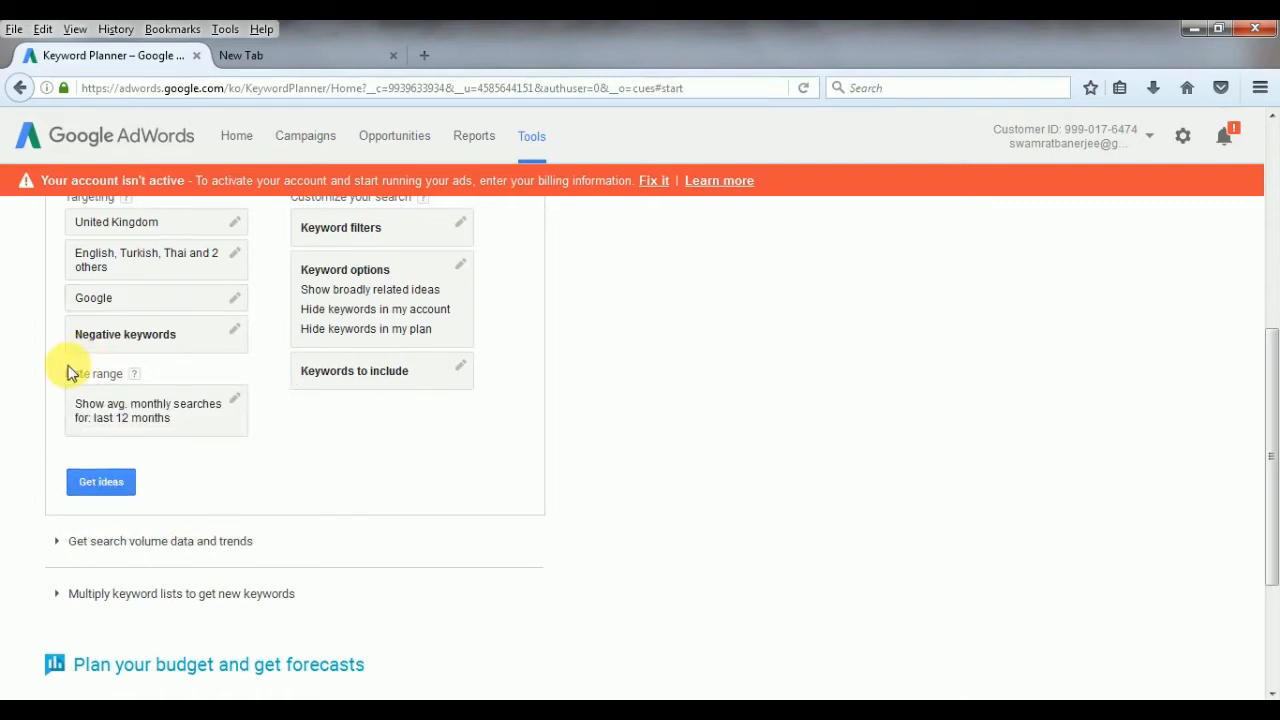
Get the keyword ideas for "company formations" with the configured targeting
{"action": "scroll", "coordinate": [69, 366], "scroll_direction": "up", "scroll_amount": 2}
{"action": "scroll", "coordinate": [75, 330], "scroll_direction": "down", "scroll_amount": 2}
{"action": "left_click", "coordinate": [93, 480]}
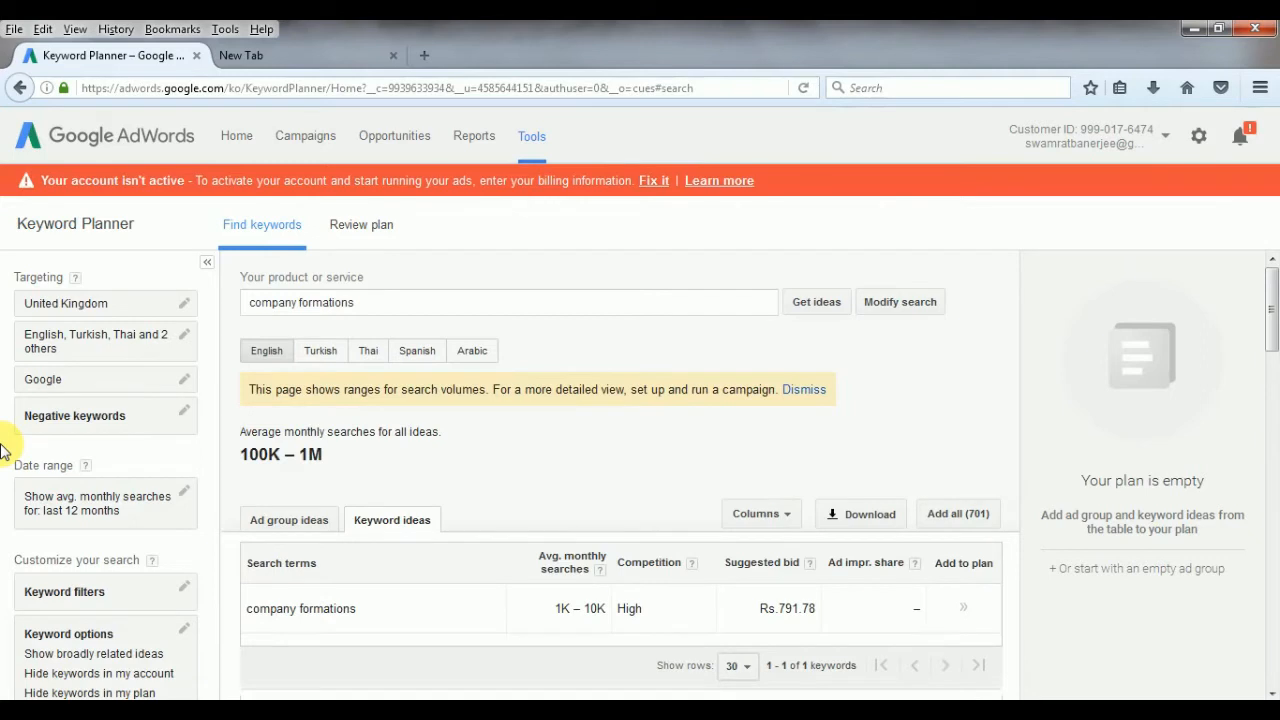
Examine the average monthly searches, competition and suggested bids of the keyword ideas, sorted by relevance
{"action": "scroll", "coordinate": [266, 423], "scroll_direction": "down", "scroll_amount": 2}
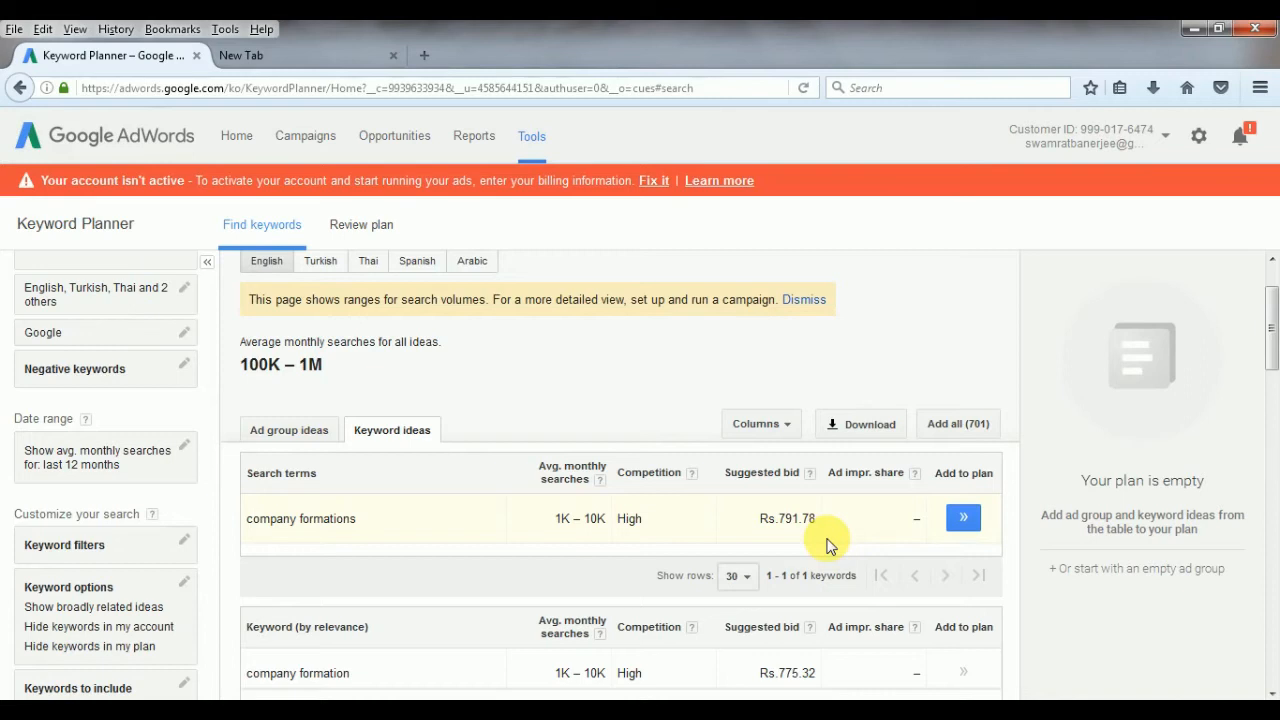
{"action": "scroll", "coordinate": [827, 543], "scroll_direction": "down", "scroll_amount": 3}
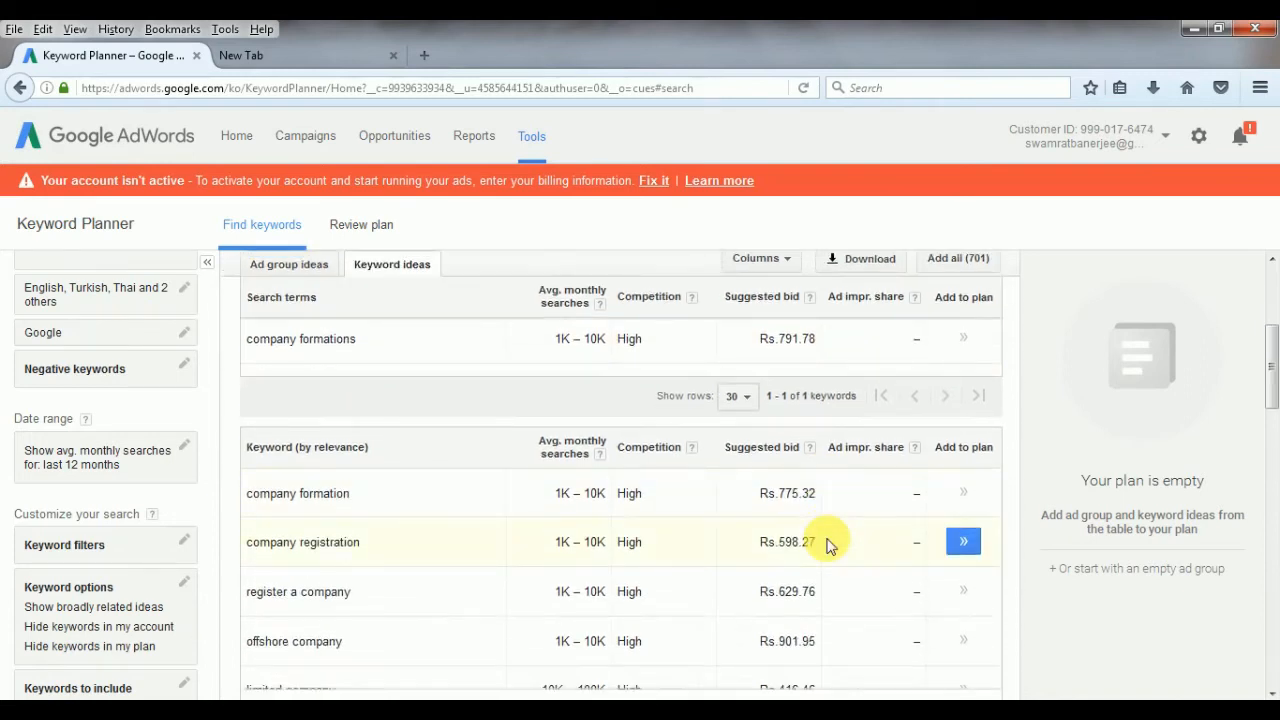
{"action": "scroll", "coordinate": [827, 543], "scroll_direction": "down", "scroll_amount": 2}
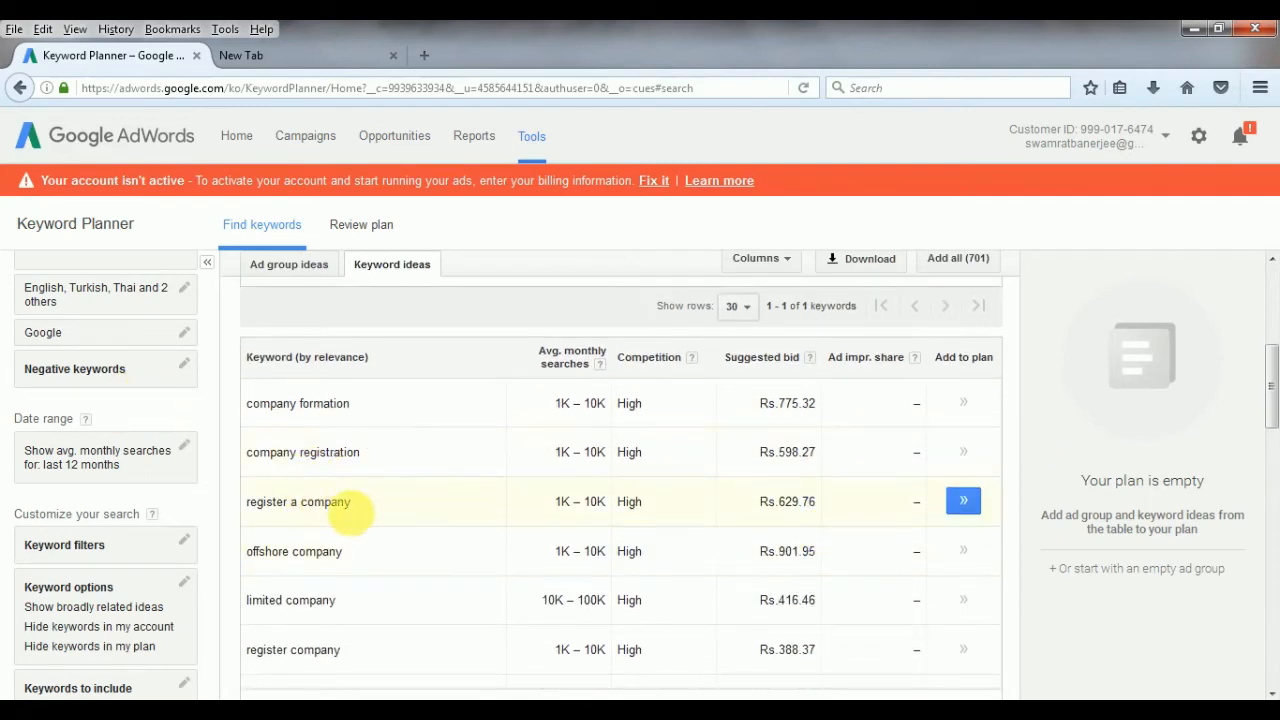
{"action": "scroll", "coordinate": [355, 525], "scroll_direction": "down", "scroll_amount": 1}
{"action": "scroll", "coordinate": [355, 525], "scroll_direction": "down", "scroll_amount": 1}
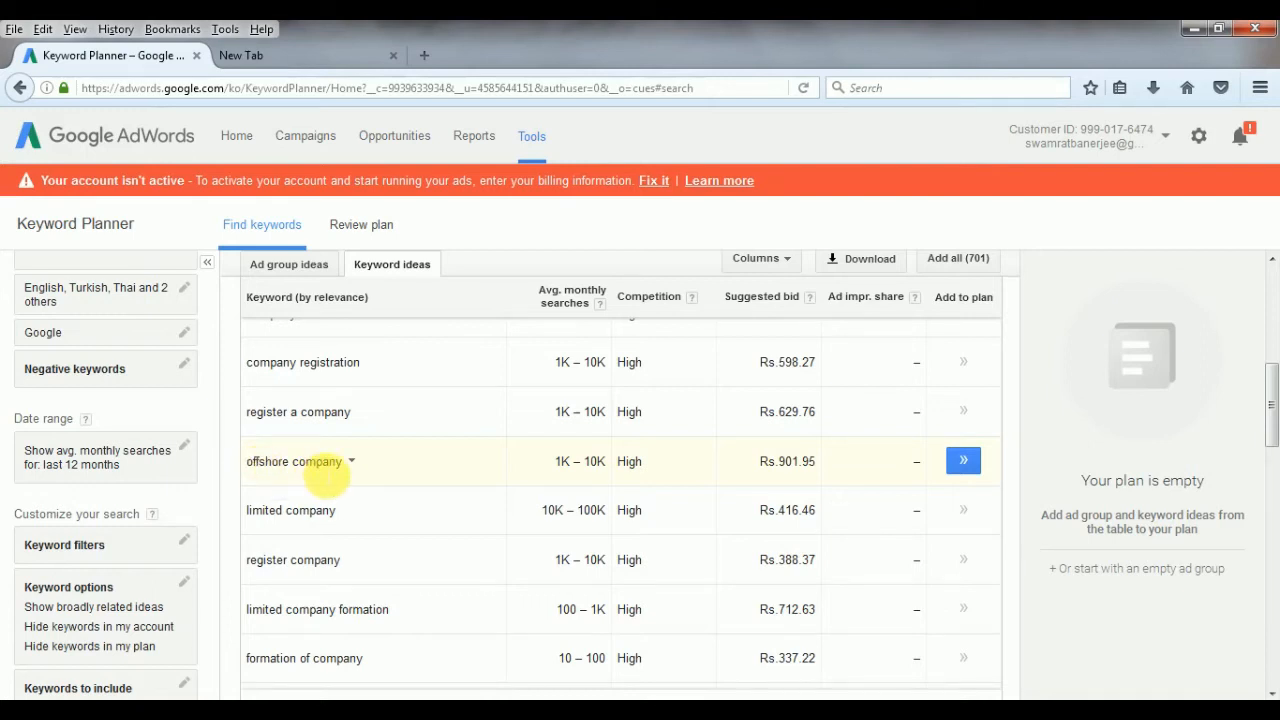
{"action": "scroll", "coordinate": [322, 476], "scroll_direction": "down", "scroll_amount": 5}
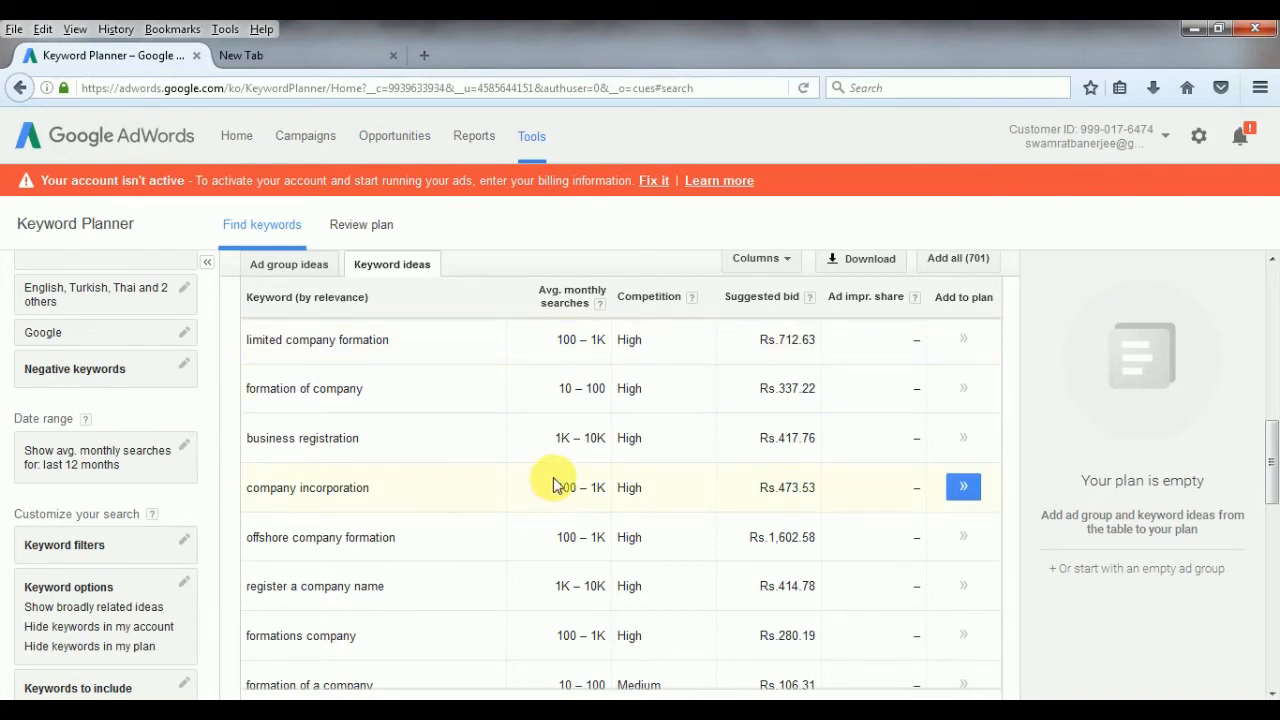
{"action": "scroll", "coordinate": [556, 484], "scroll_direction": "down", "scroll_amount": 5}
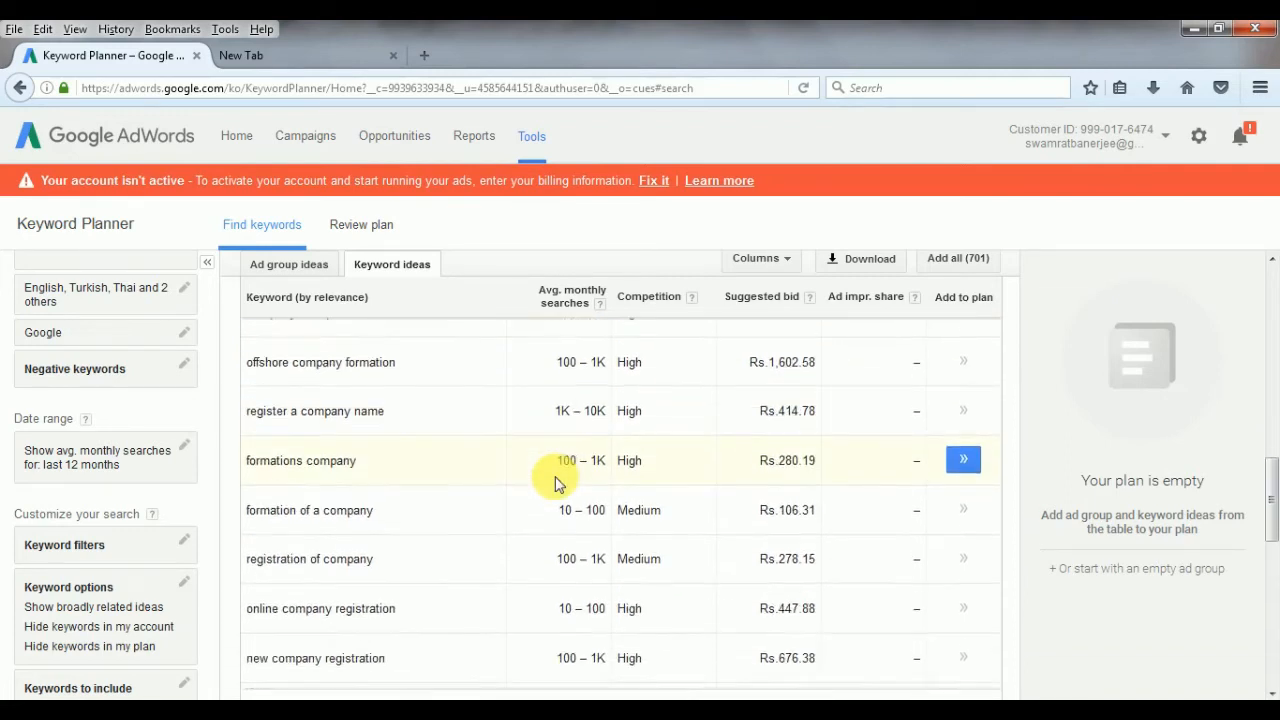
{"action": "scroll", "coordinate": [556, 484], "scroll_direction": "up", "scroll_amount": 10}
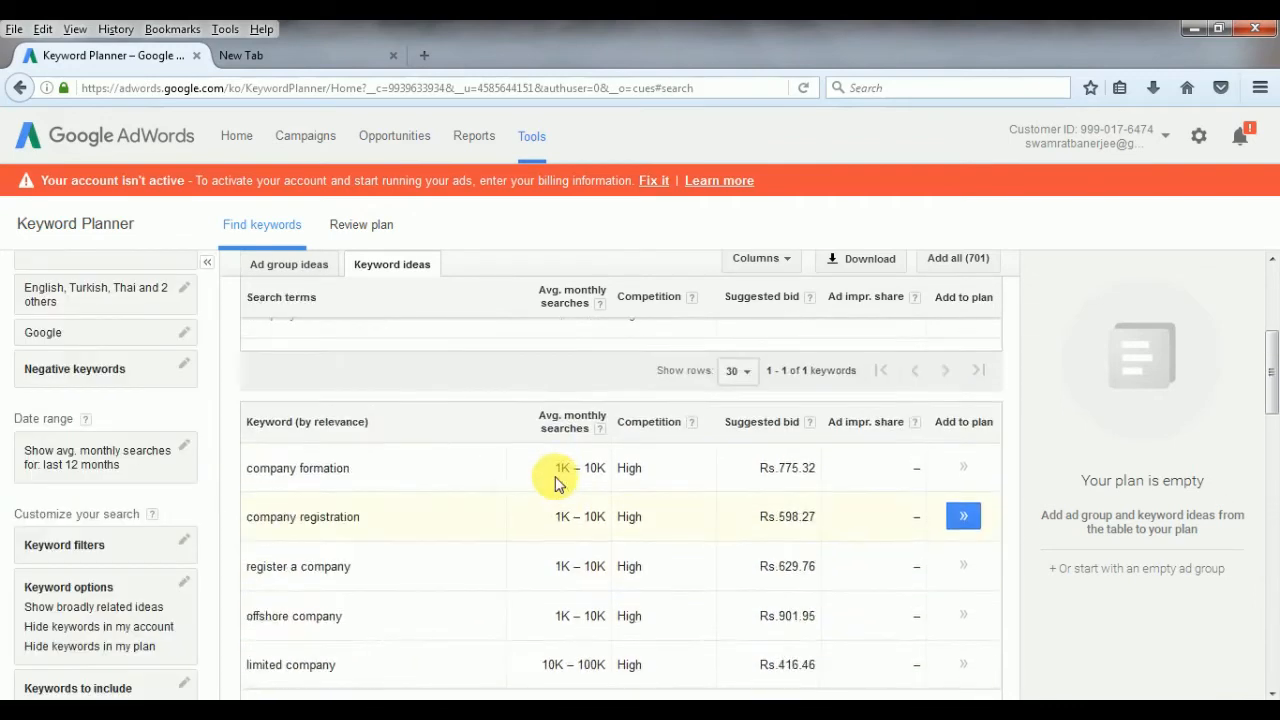
{"action": "scroll", "coordinate": [555, 476], "scroll_direction": "down", "scroll_amount": 3}
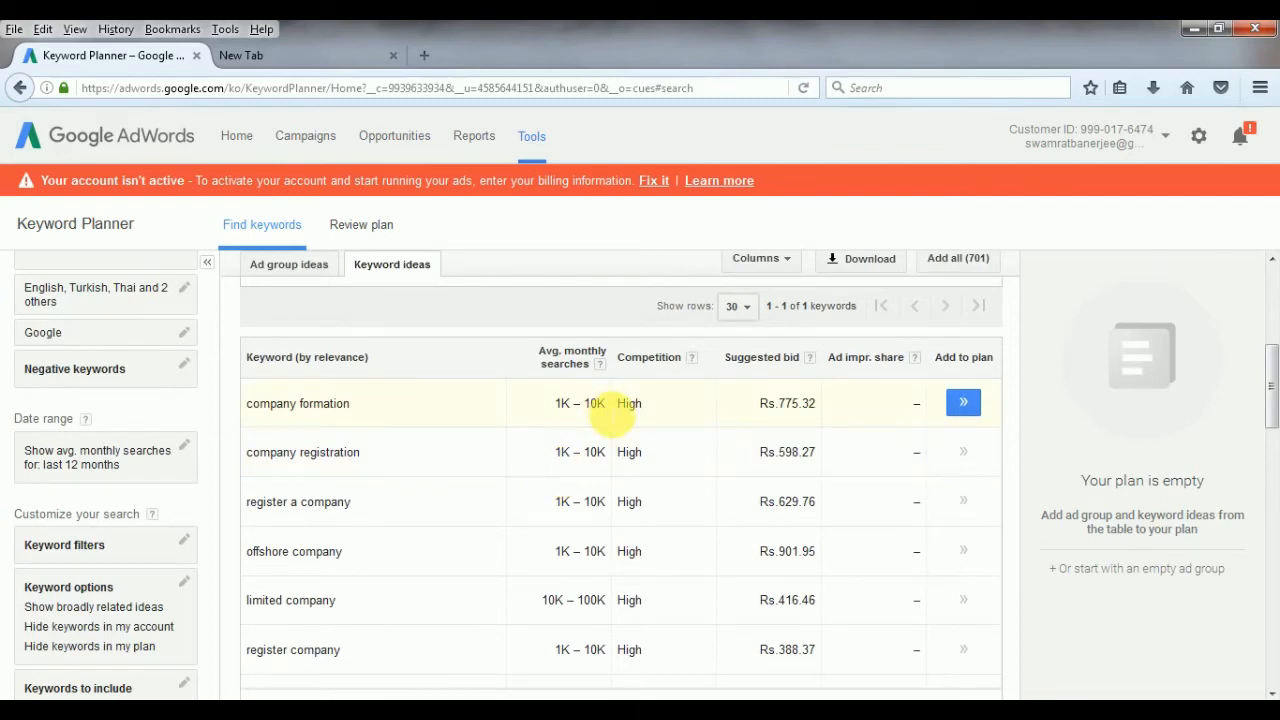
{"action": "scroll", "coordinate": [284, 409], "scroll_direction": "up", "scroll_amount": 2}
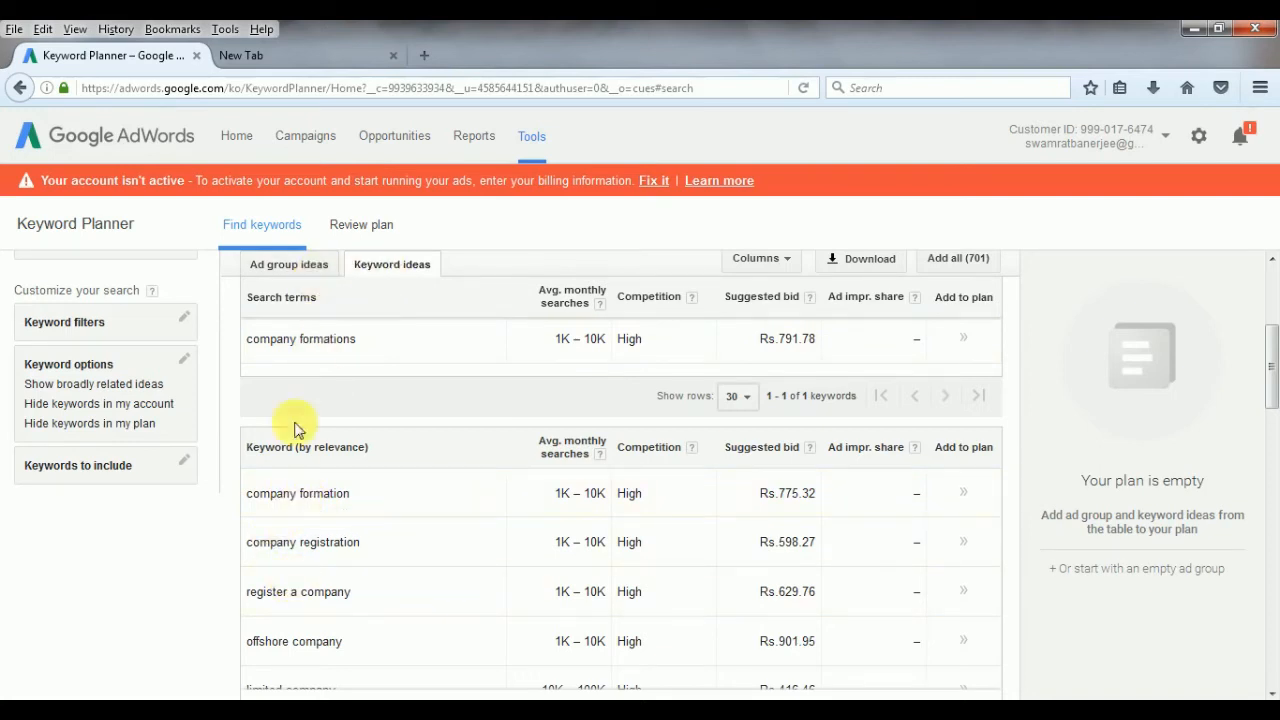
From the ad group ideas, add Company Incorporated, Company Registrations Online and Business Registration to the plan
{"action": "left_click", "coordinate": [290, 268]}
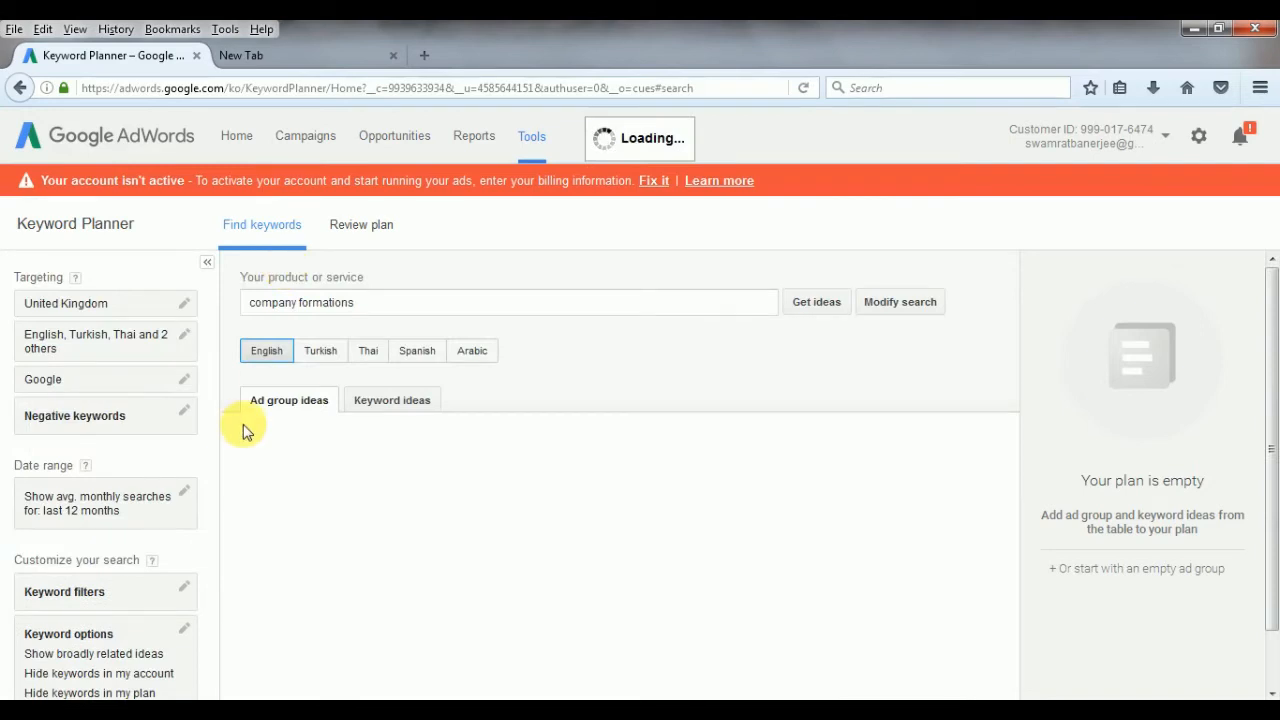
{"action": "scroll", "coordinate": [245, 424], "scroll_direction": "down", "scroll_amount": 3}
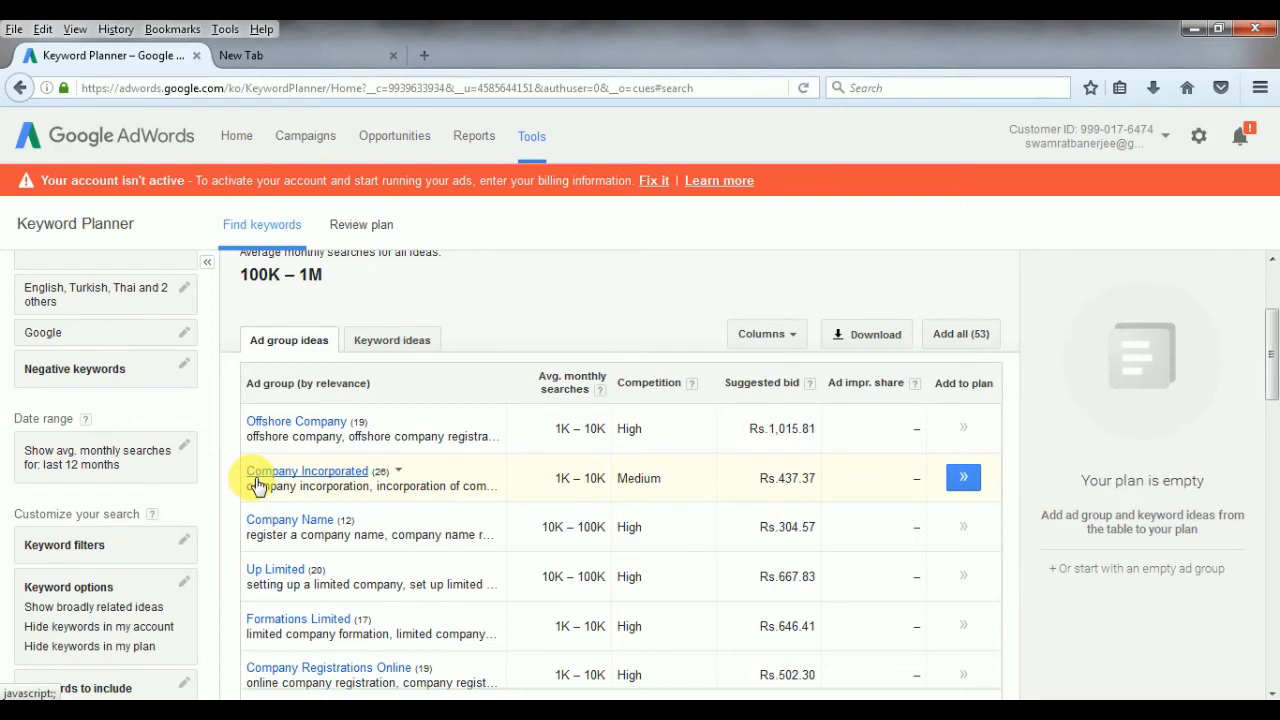
{"action": "left_click", "coordinate": [964, 480]}
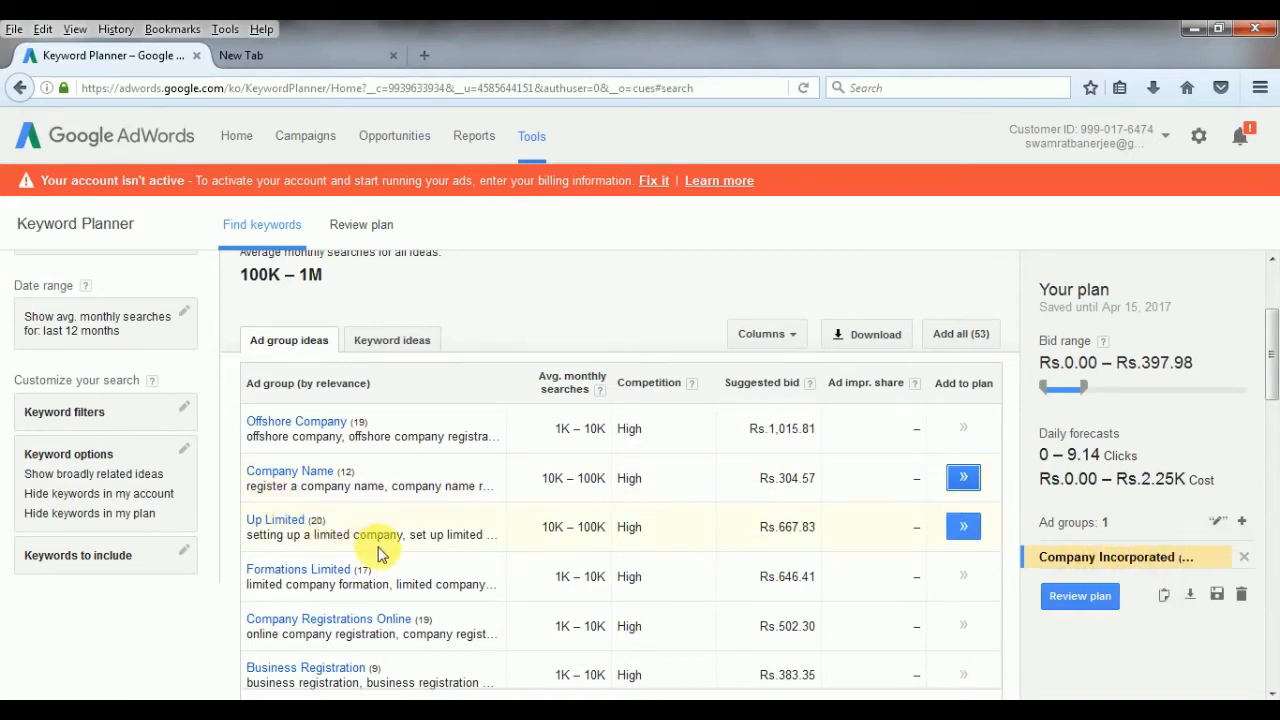
{"action": "scroll", "coordinate": [378, 553], "scroll_direction": "down", "scroll_amount": 2}
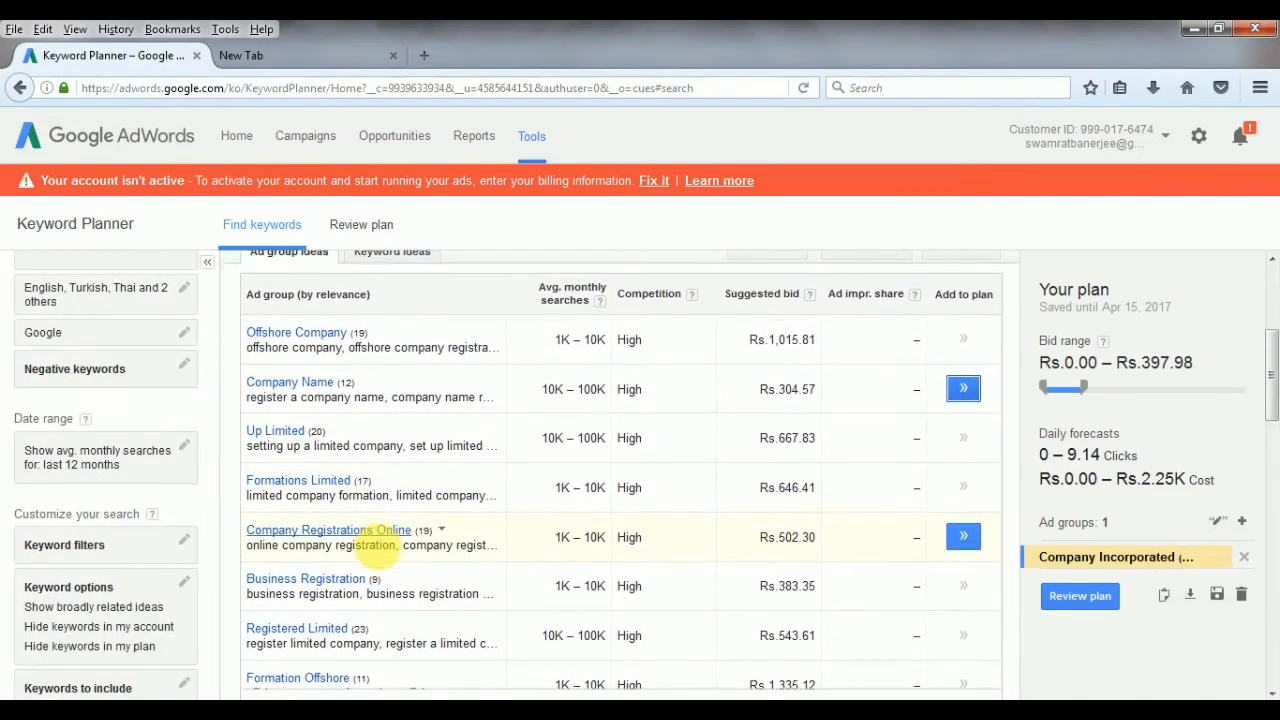
{"action": "left_click", "coordinate": [966, 537]}
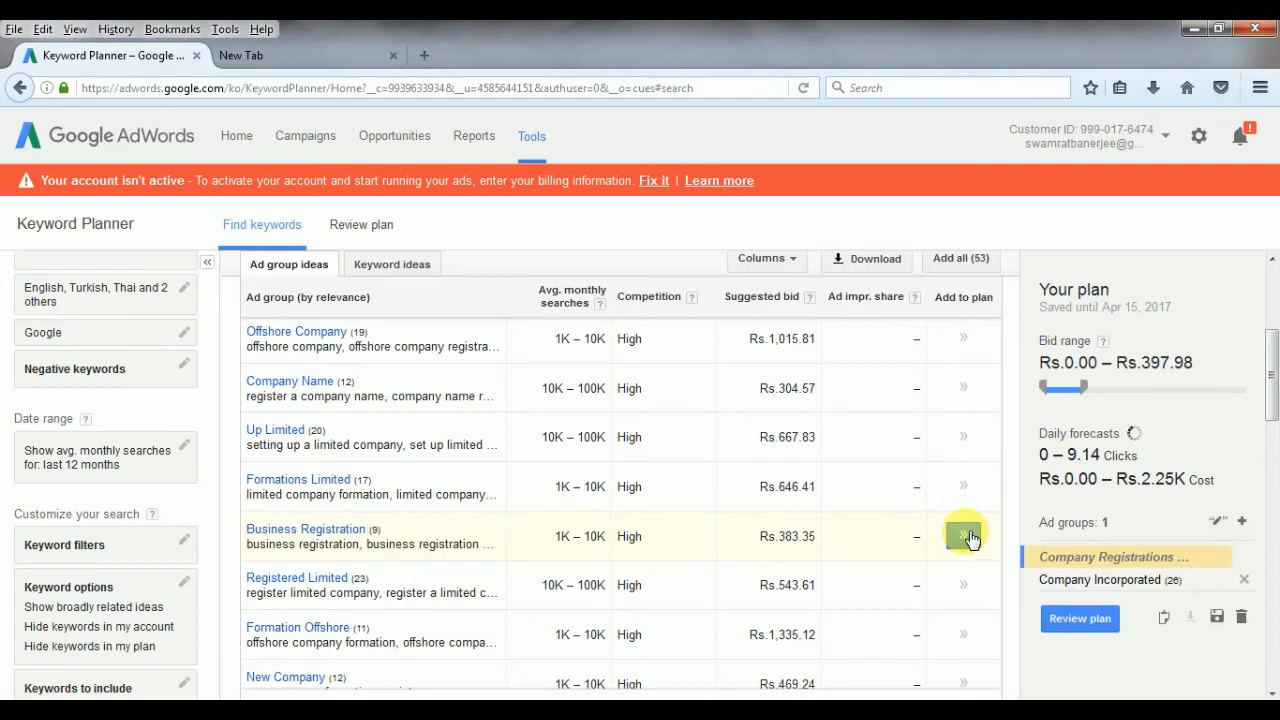
{"action": "left_click", "coordinate": [965, 536]}
{"action": "scroll", "coordinate": [960, 527], "scroll_direction": "down", "scroll_amount": 2}
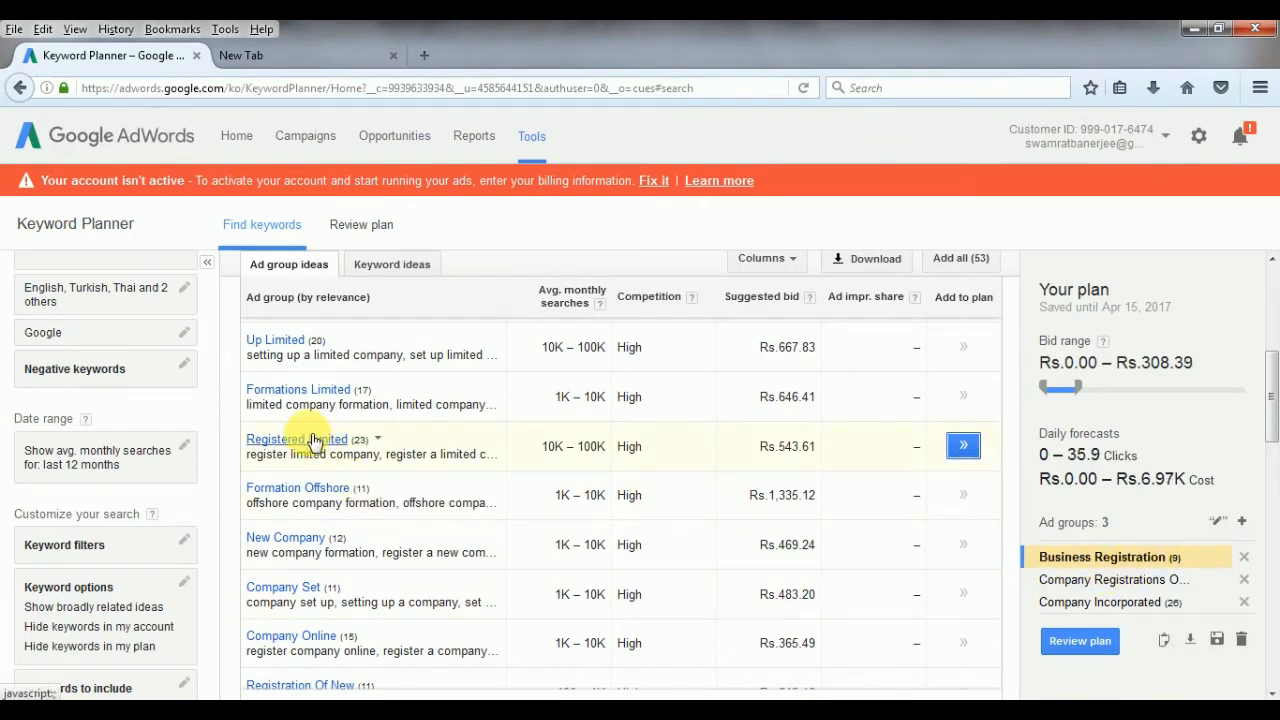
Look through the plan's copyable keyword list and close it
{"action": "left_click", "coordinate": [1172, 645]}
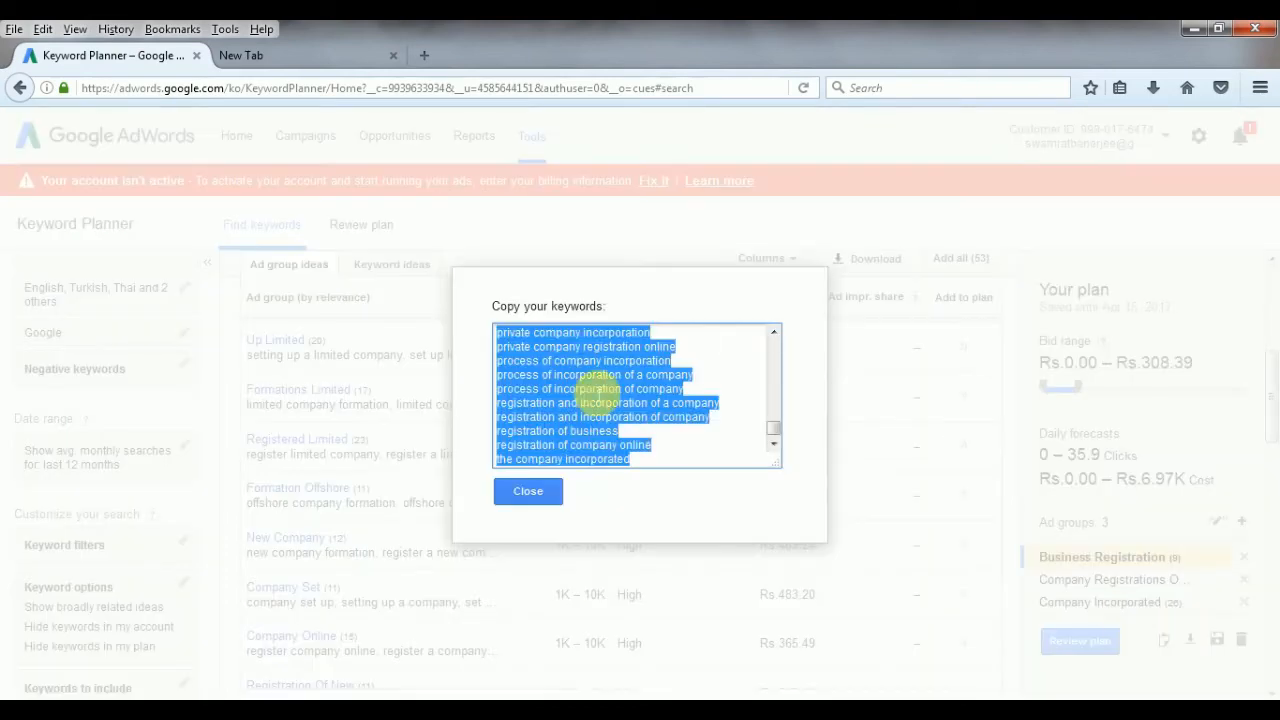
{"action": "scroll", "coordinate": [598, 390], "scroll_direction": "up", "scroll_amount": 3}
{"action": "scroll", "coordinate": [598, 393], "scroll_direction": "up", "scroll_amount": 6}
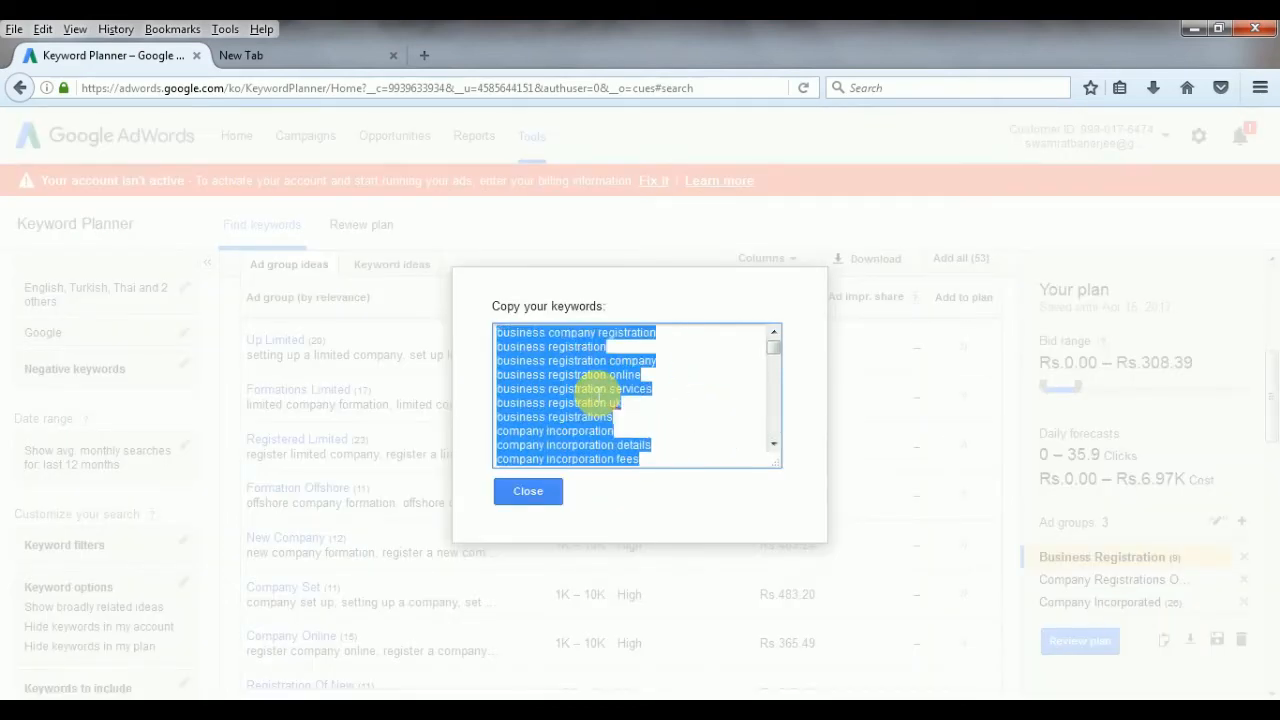
{"action": "left_click", "coordinate": [525, 490]}
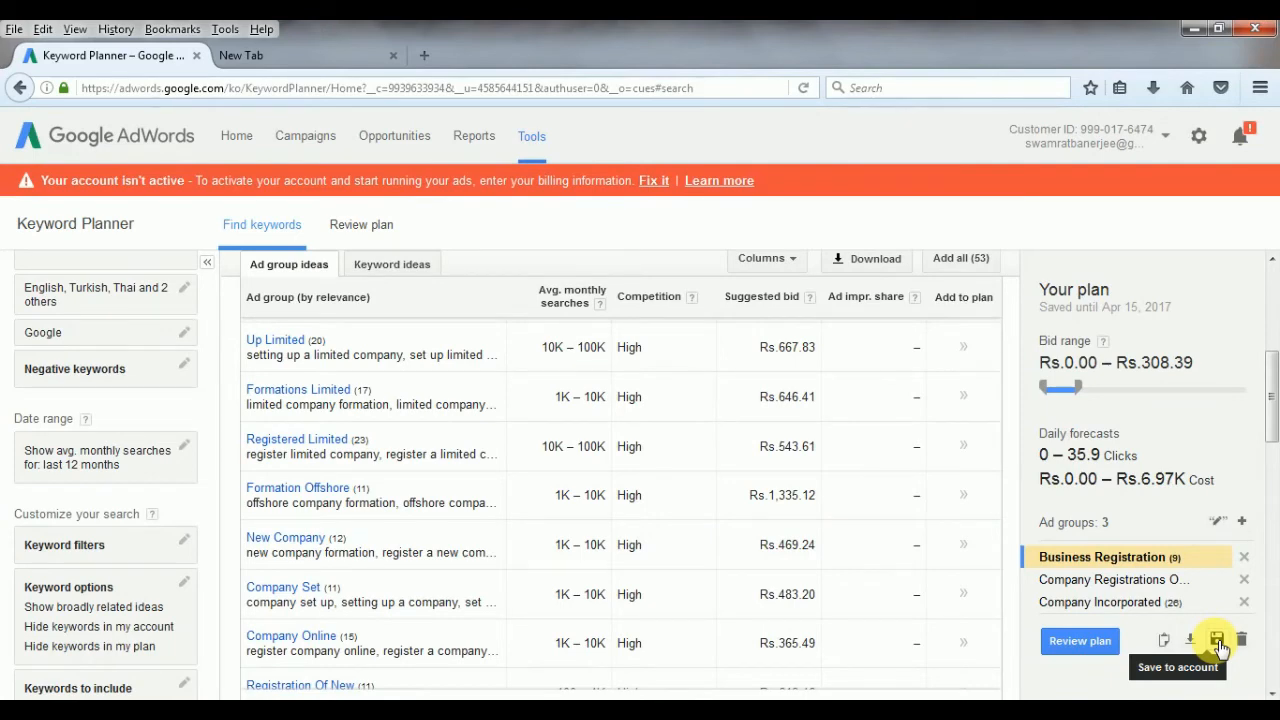
Copy the plan's full keyword list to the clipboard and close the list
{"action": "left_click", "coordinate": [1166, 640]}
{"action": "scroll", "coordinate": [612, 390], "scroll_direction": "down", "scroll_amount": 5}
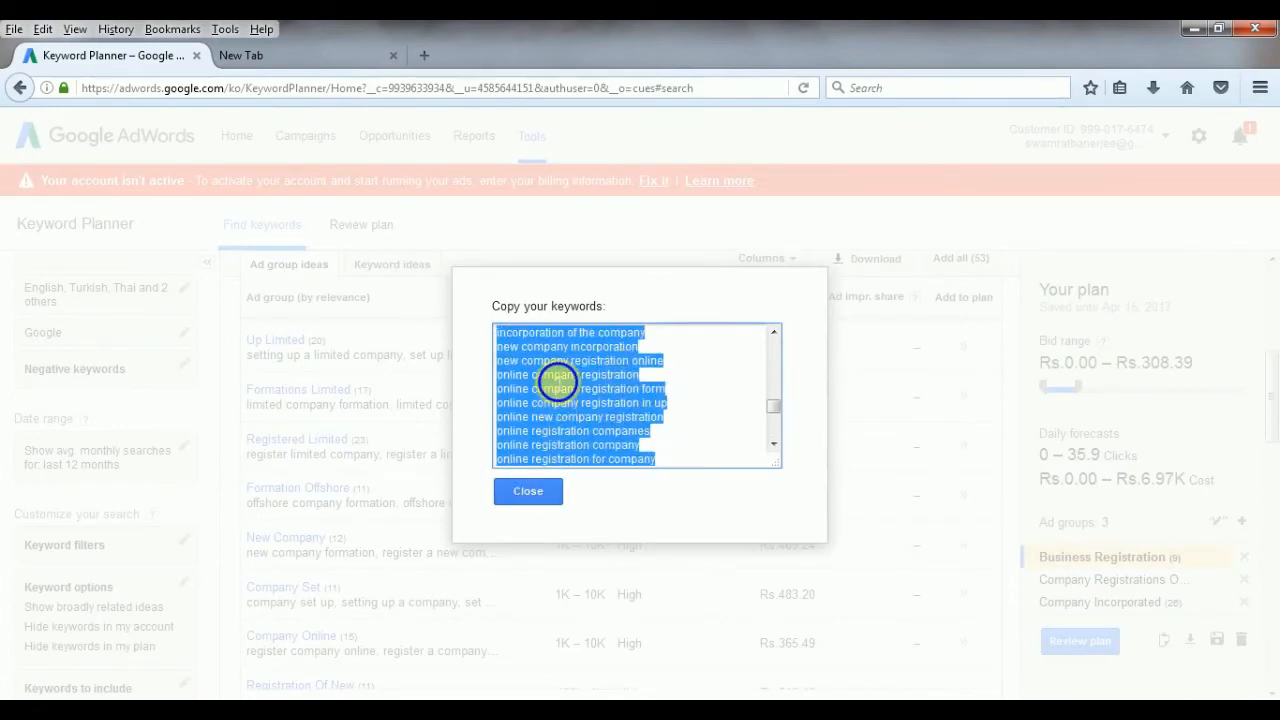
{"action": "right_click", "coordinate": [556, 379]}
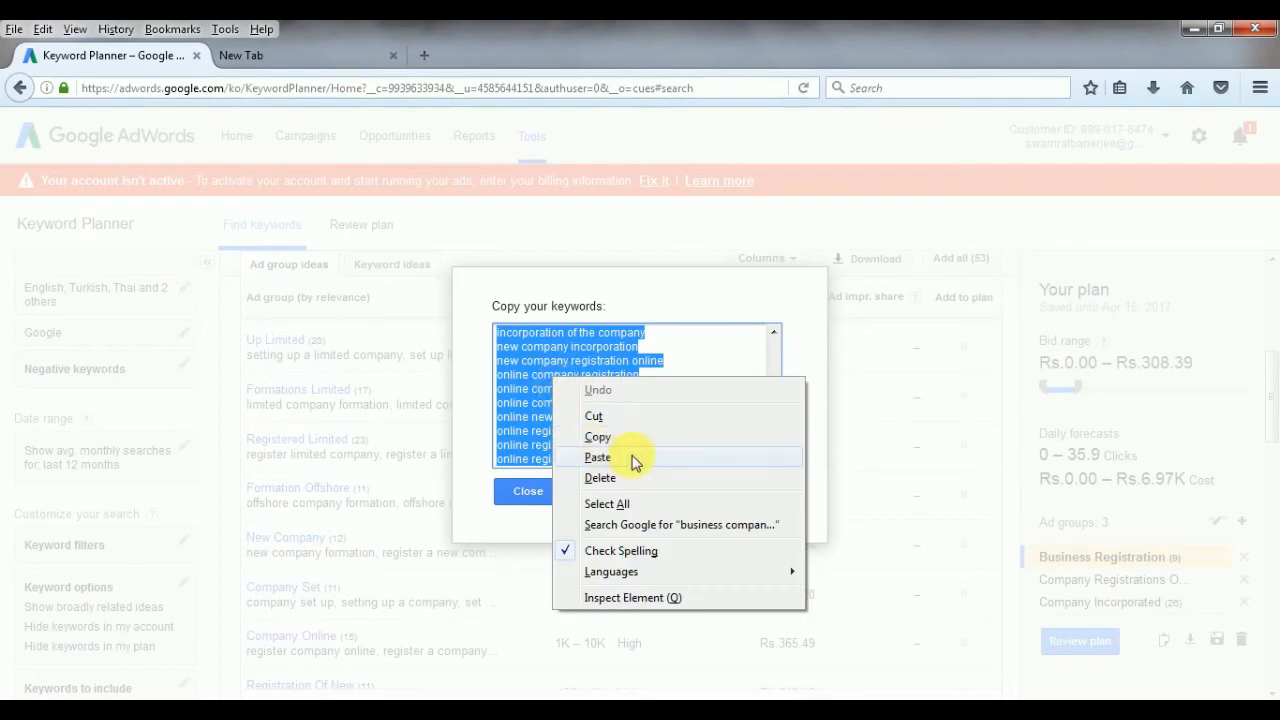
{"action": "left_click", "coordinate": [603, 441]}
{"action": "left_click", "coordinate": [528, 489]}
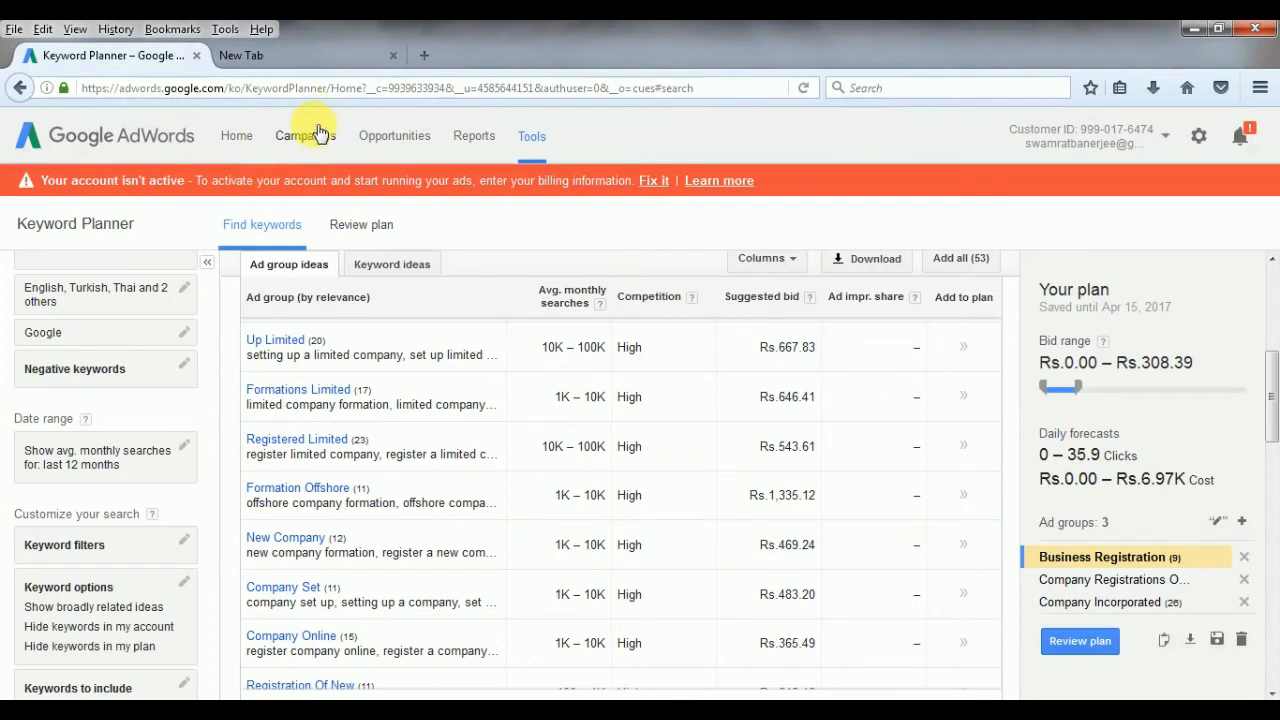
Open the Campaigns page in a separate browser tab, keeping Keyword Planner open, and switch to it
{"action": "right_click", "coordinate": [307, 137]}
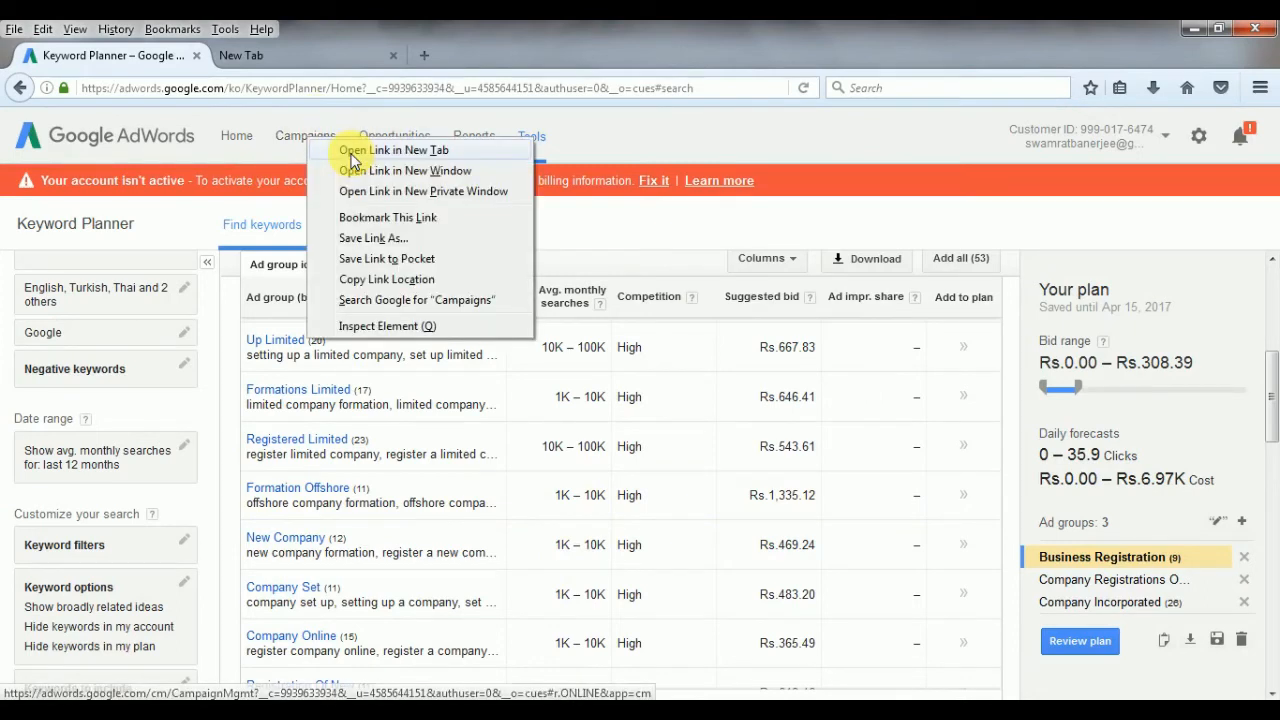
{"action": "left_click", "coordinate": [393, 150]}
{"action": "left_click", "coordinate": [306, 57]}
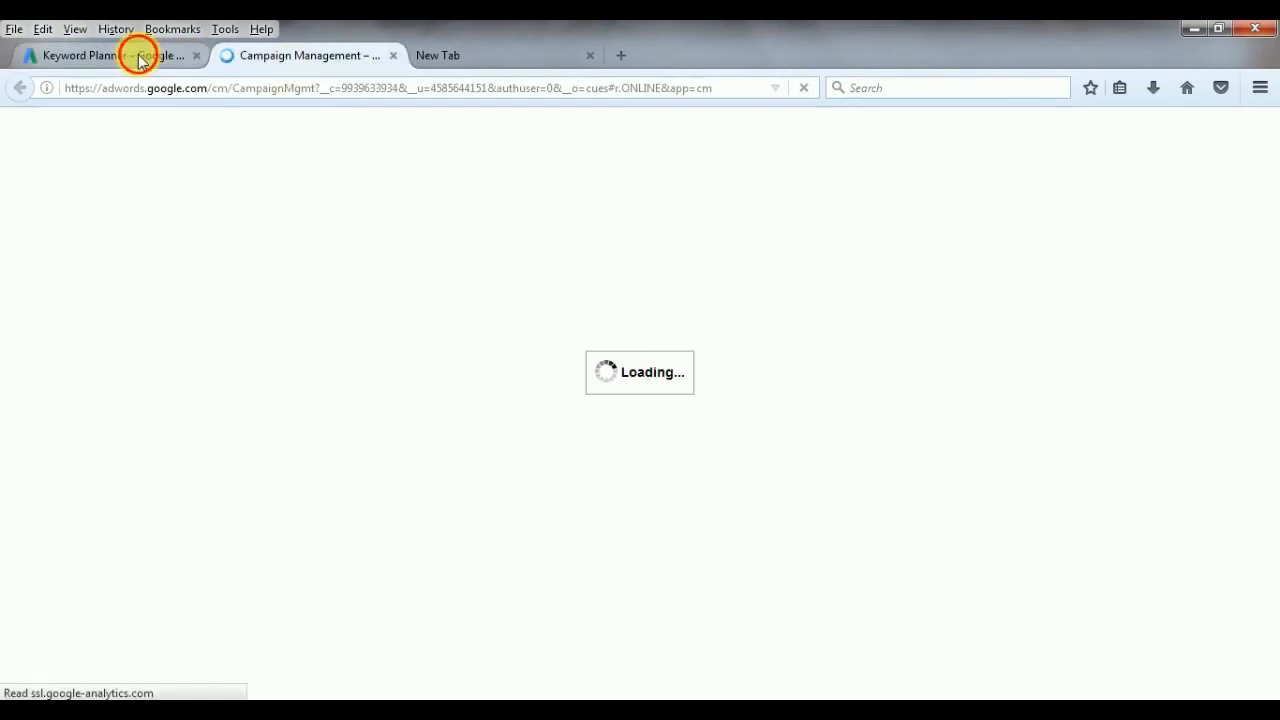
{"action": "left_click", "coordinate": [138, 60]}
{"action": "left_click", "coordinate": [303, 55]}
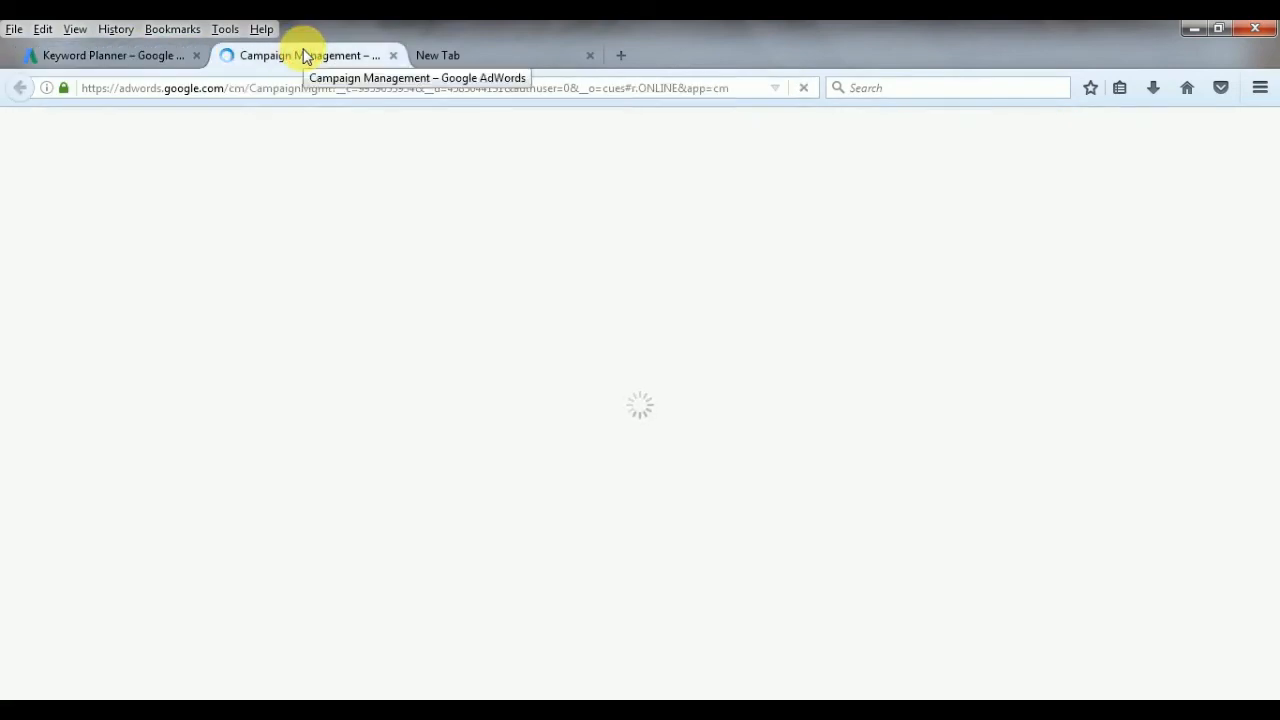
{"action": "left_click", "coordinate": [163, 55]}
{"action": "left_click", "coordinate": [266, 55]}
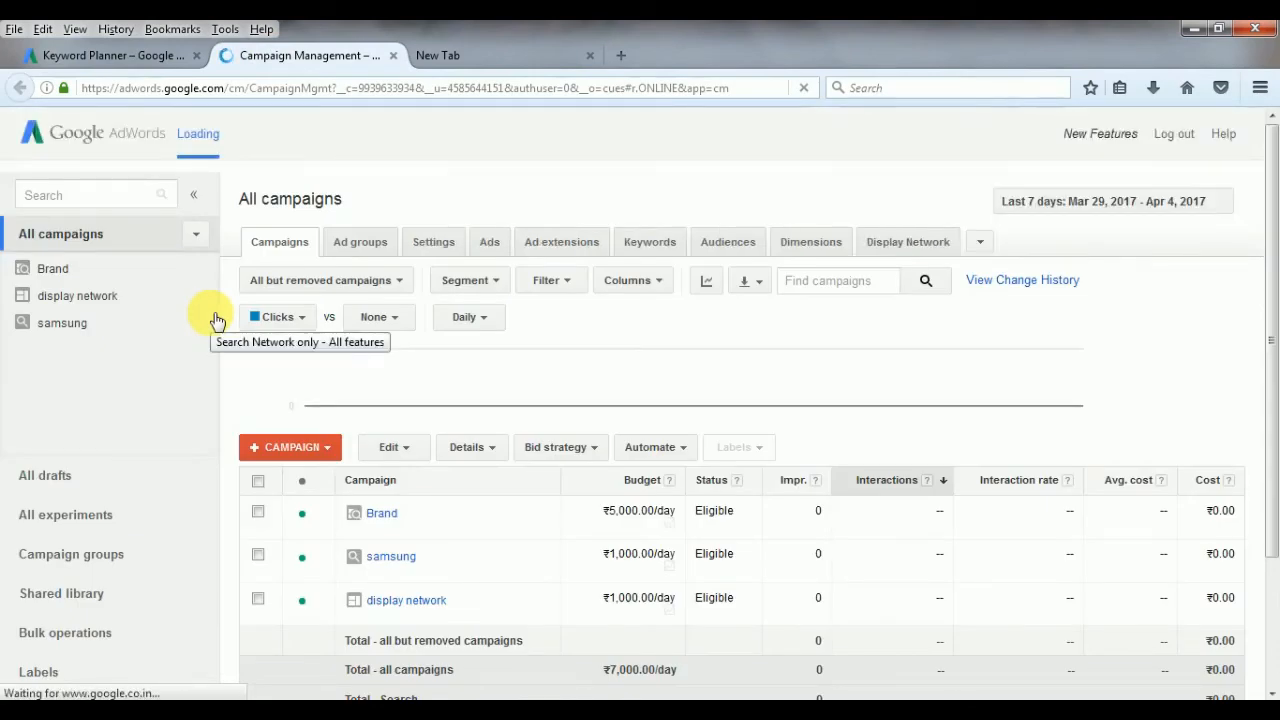
Show the list of ads across all campaigns
{"action": "left_click", "coordinate": [364, 236]}
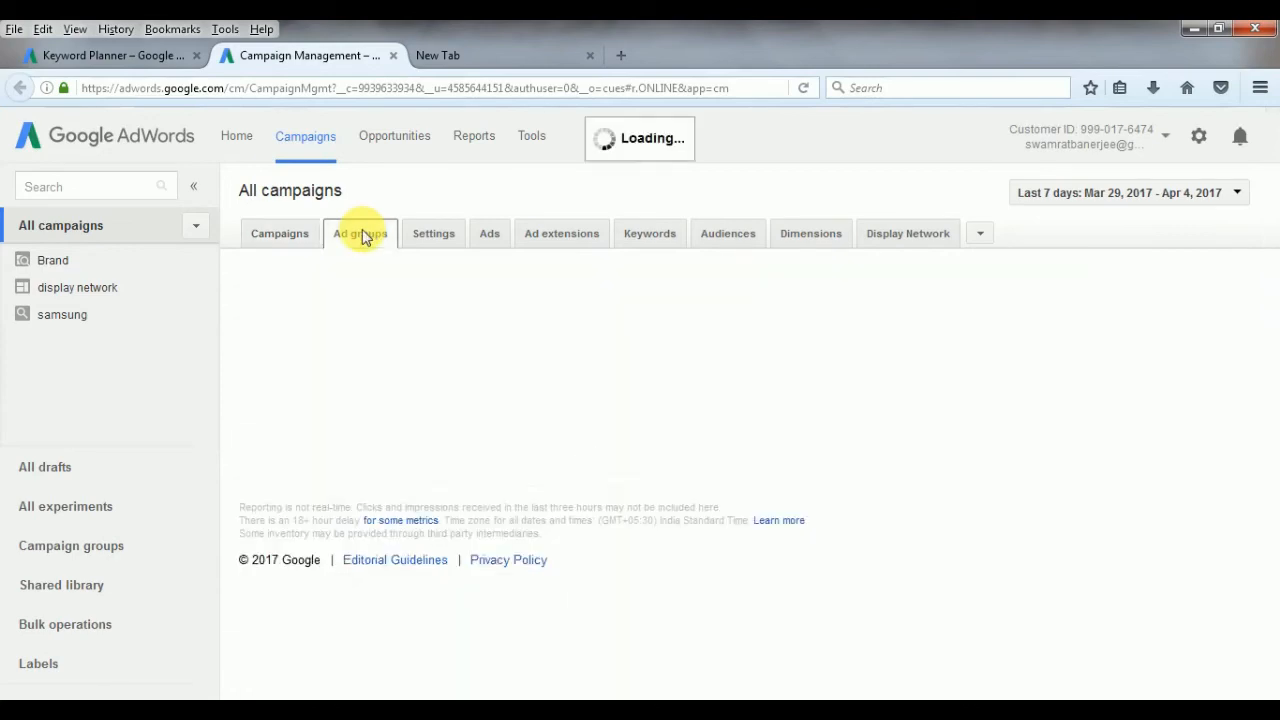
{"action": "left_click", "coordinate": [489, 265]}
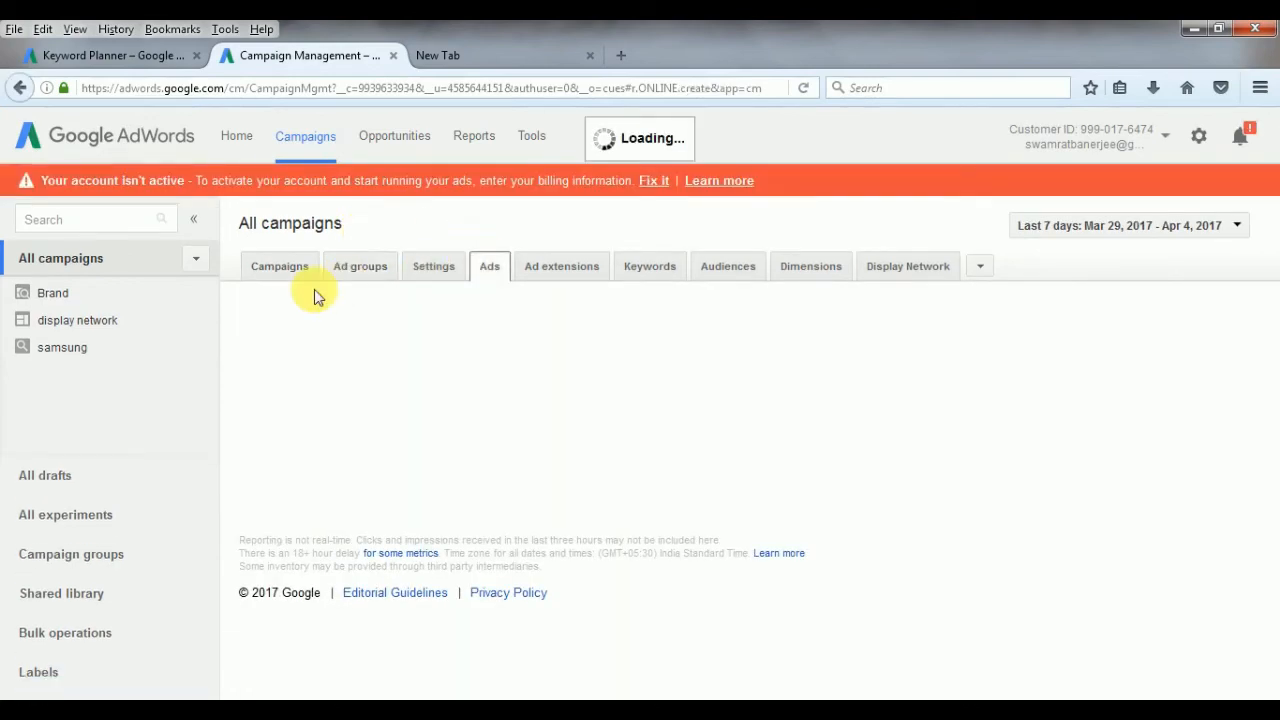
{"action": "scroll", "coordinate": [314, 296], "scroll_direction": "down", "scroll_amount": 3}
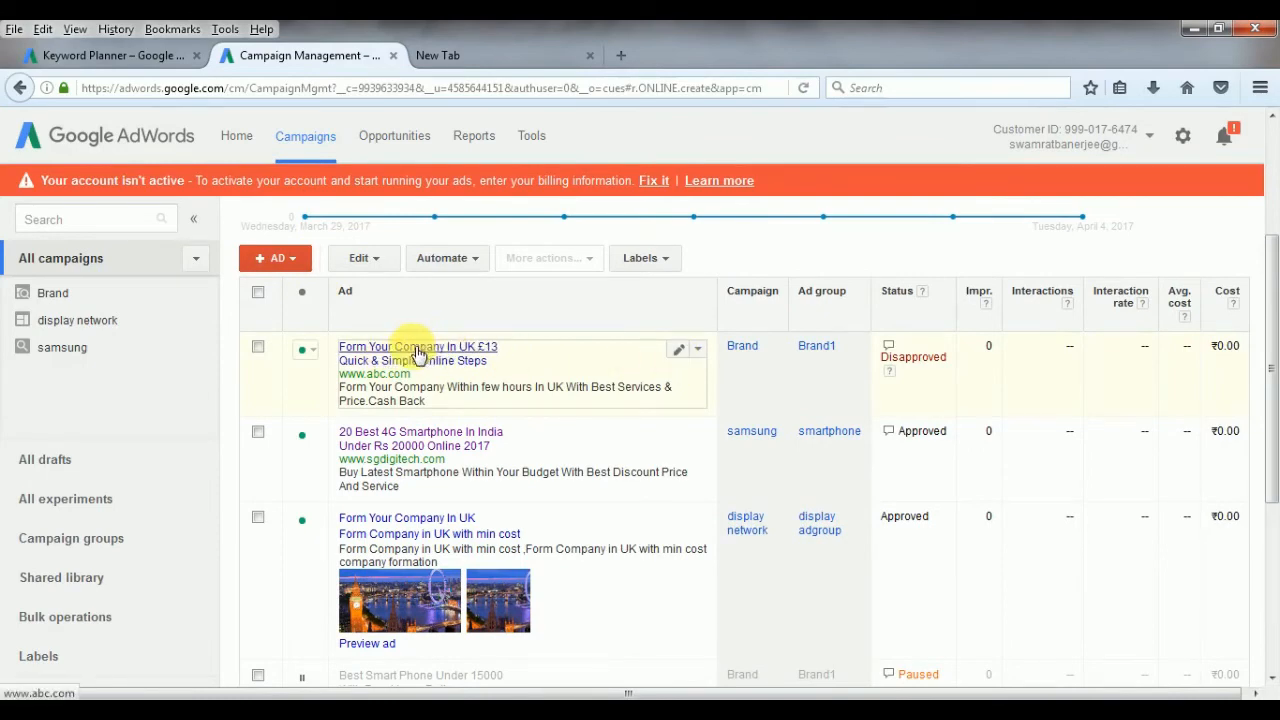
Check the landing page of the ad "Form Your Company In UK £13", close it and return to the ads list
{"action": "left_click", "coordinate": [420, 349]}
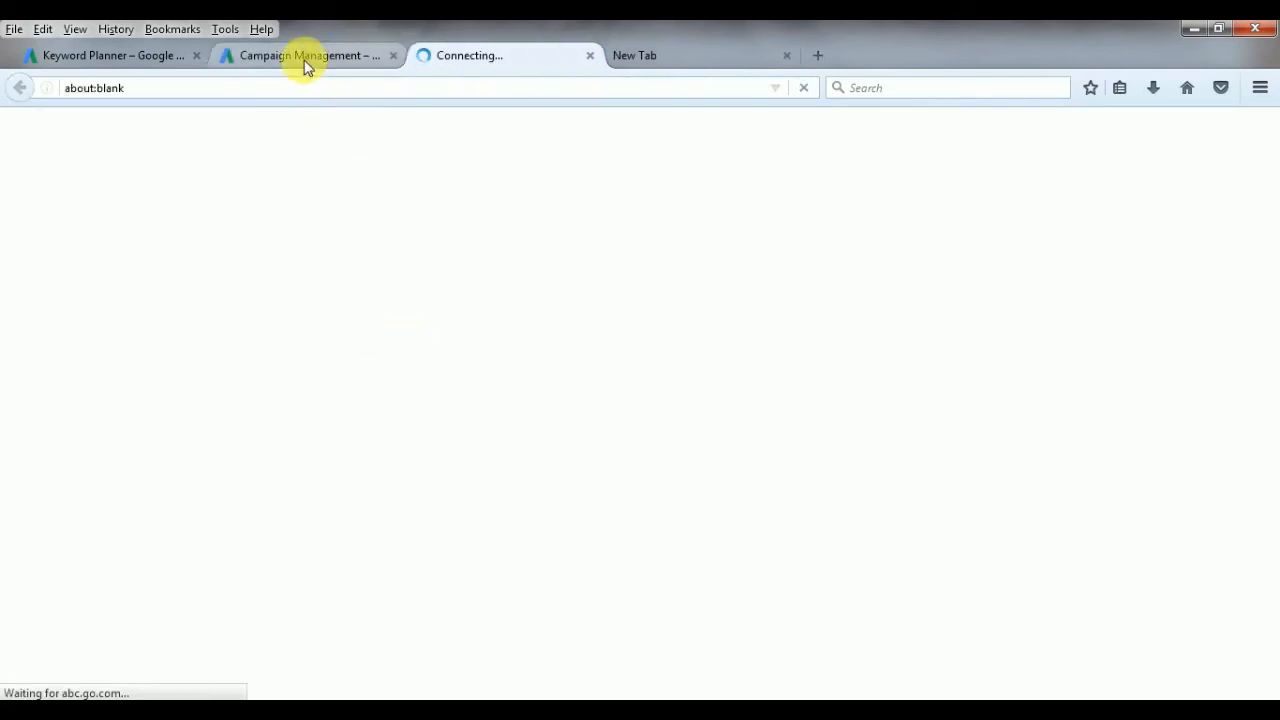
{"action": "left_click", "coordinate": [306, 62]}
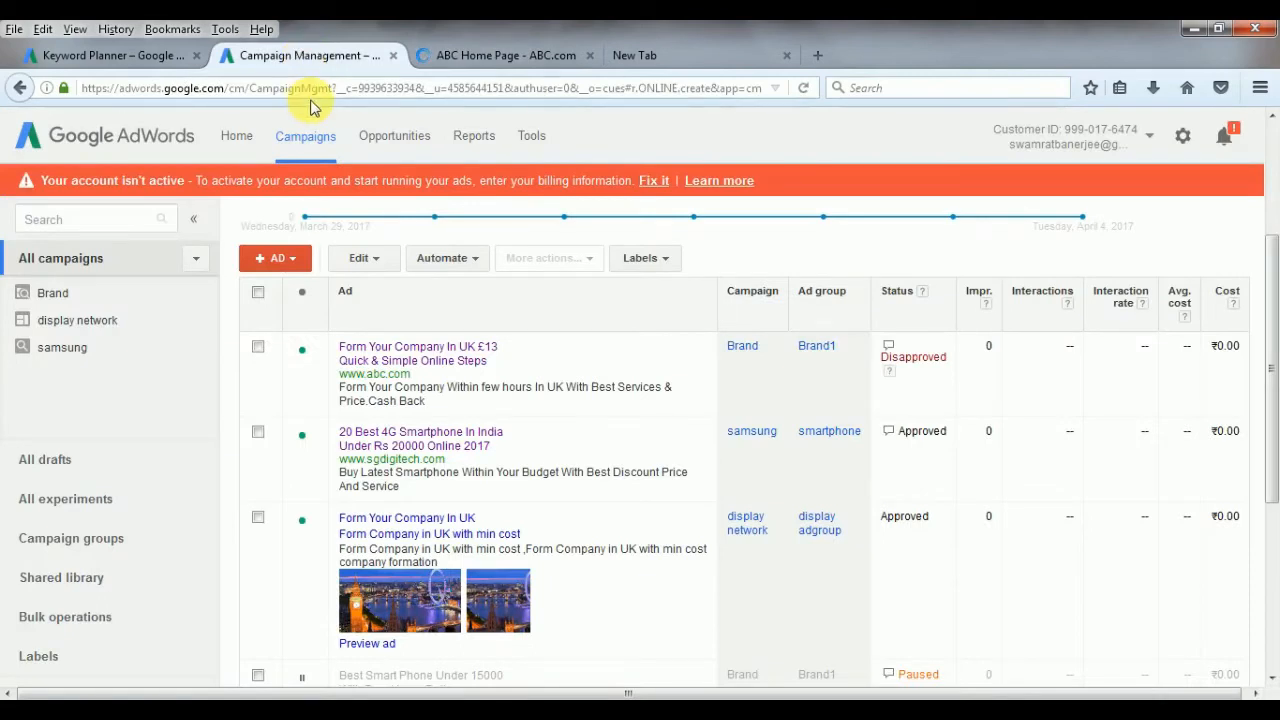
{"action": "left_click", "coordinate": [486, 57]}
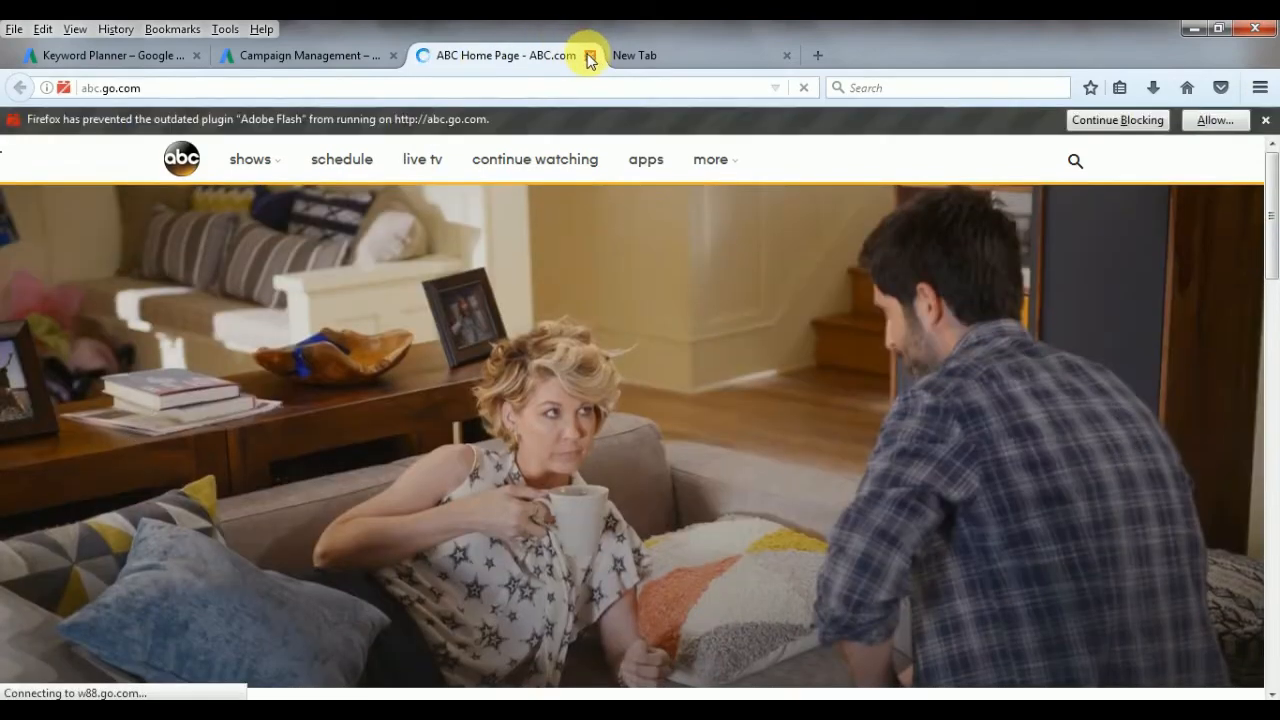
{"action": "left_click", "coordinate": [590, 57]}
{"action": "left_click", "coordinate": [333, 50]}
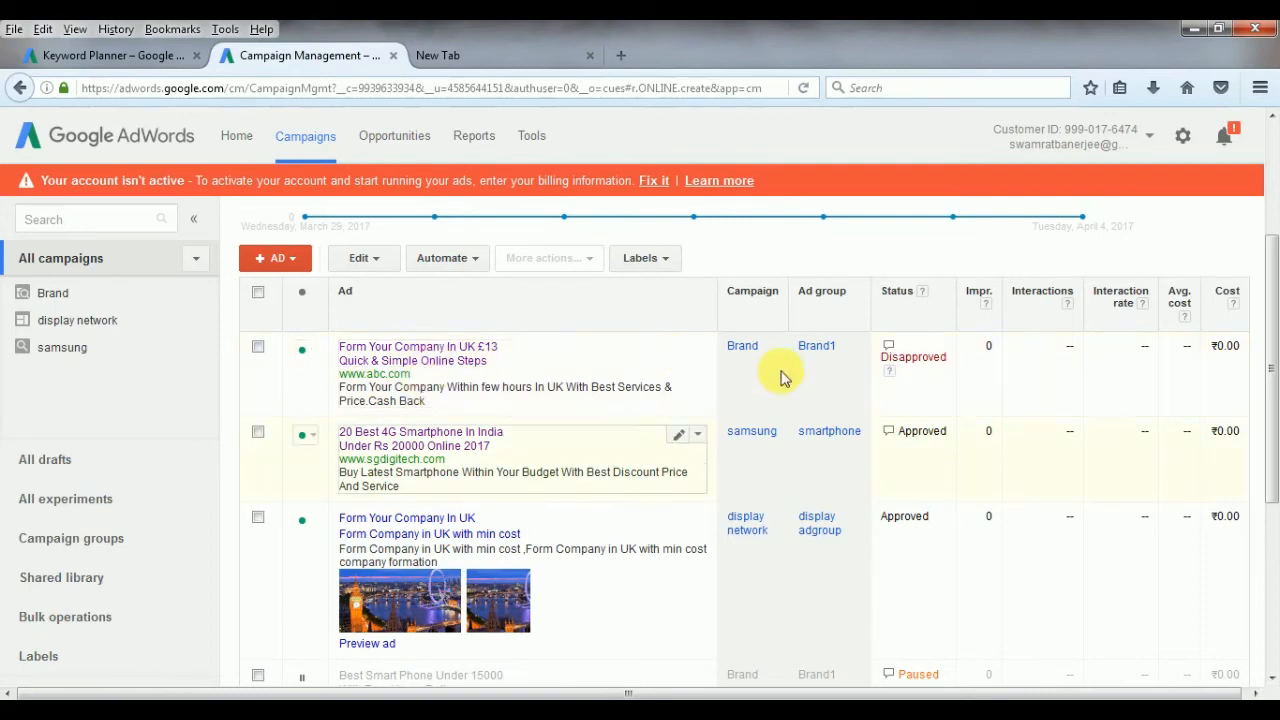
Open the Brand1 ad group from the Brand campaign and show its keywords
{"action": "left_click", "coordinate": [815, 347]}
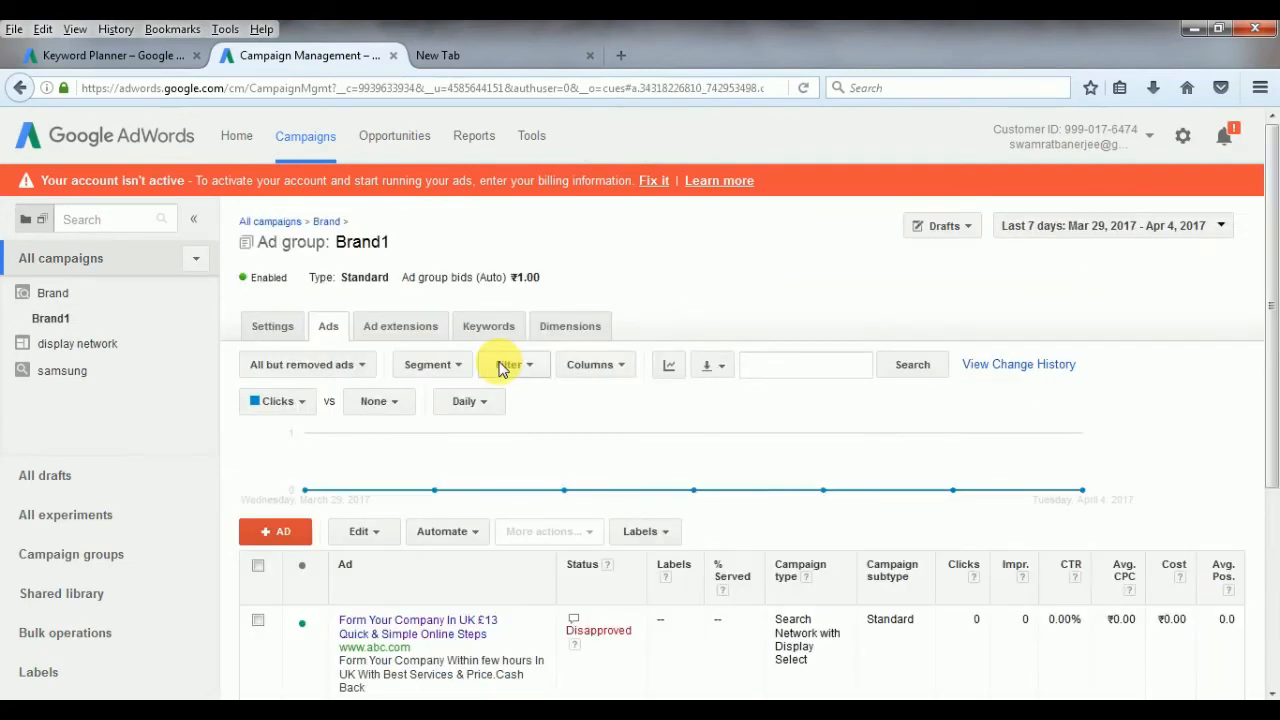
{"action": "scroll", "coordinate": [500, 366], "scroll_direction": "down", "scroll_amount": 2}
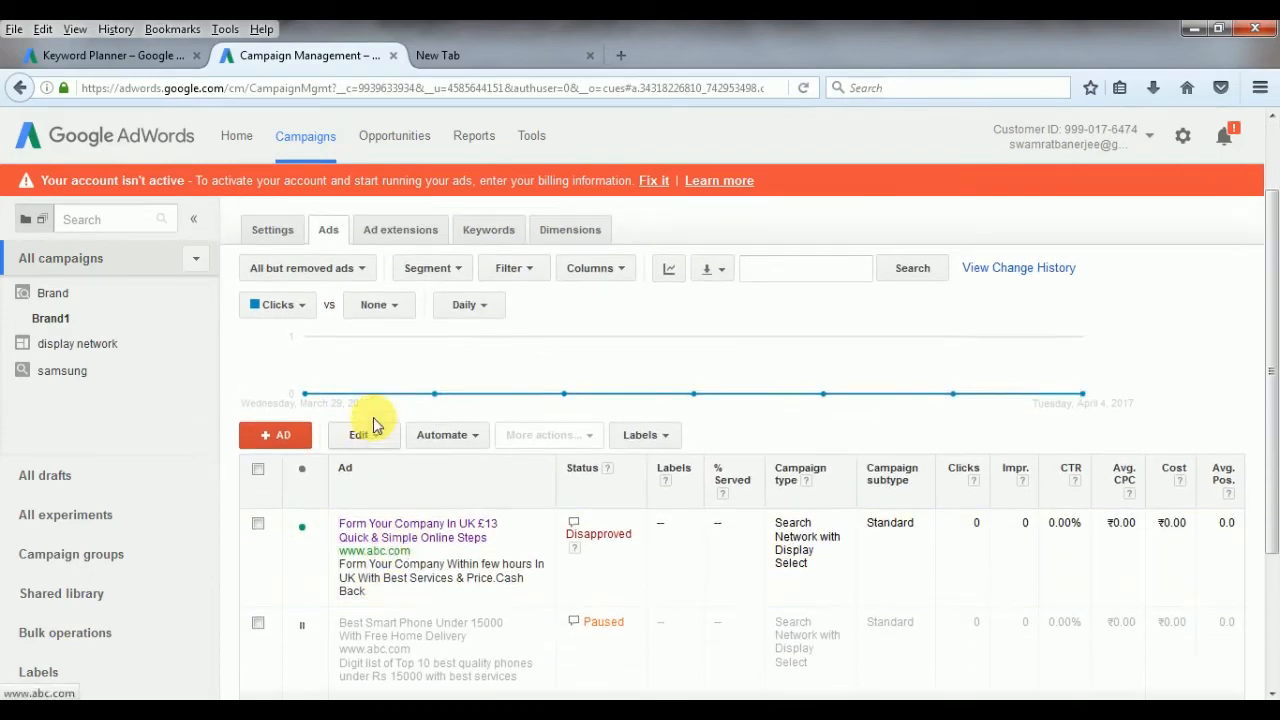
{"action": "scroll", "coordinate": [365, 428], "scroll_direction": "up", "scroll_amount": 2}
{"action": "scroll", "coordinate": [373, 425], "scroll_direction": "down", "scroll_amount": 2}
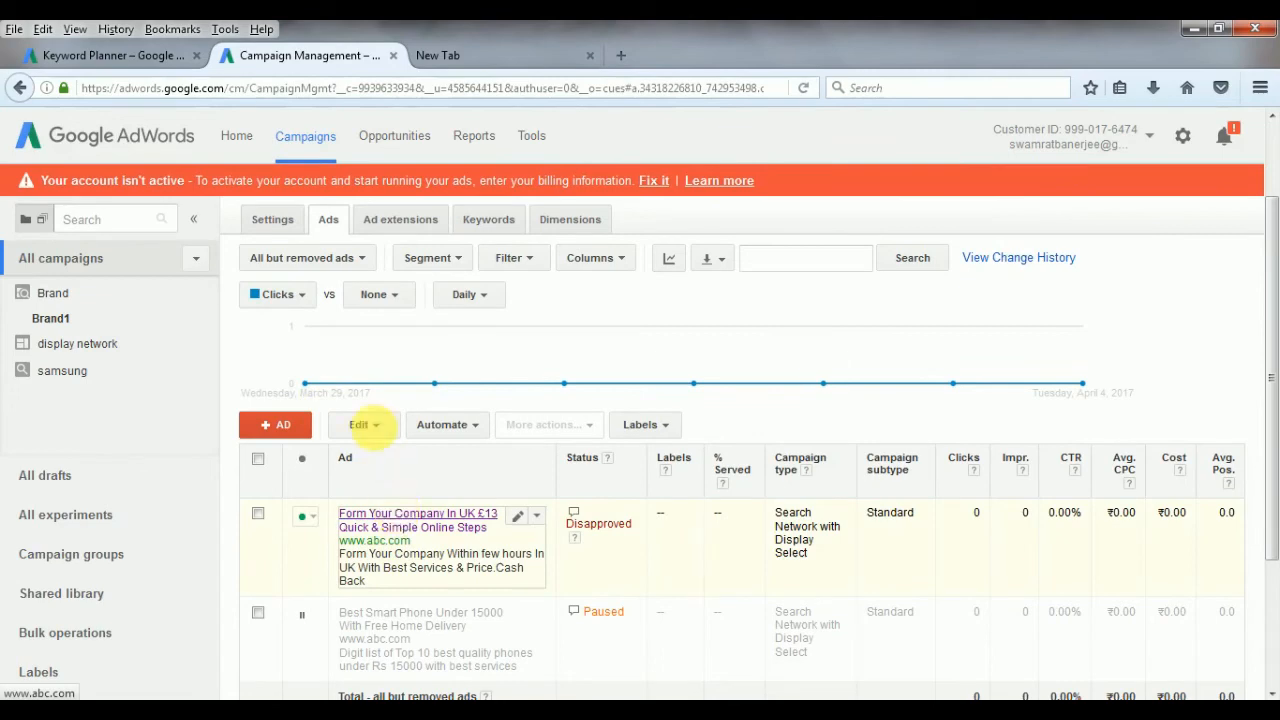
{"action": "scroll", "coordinate": [380, 440], "scroll_direction": "up", "scroll_amount": 2}
{"action": "left_click", "coordinate": [488, 326]}
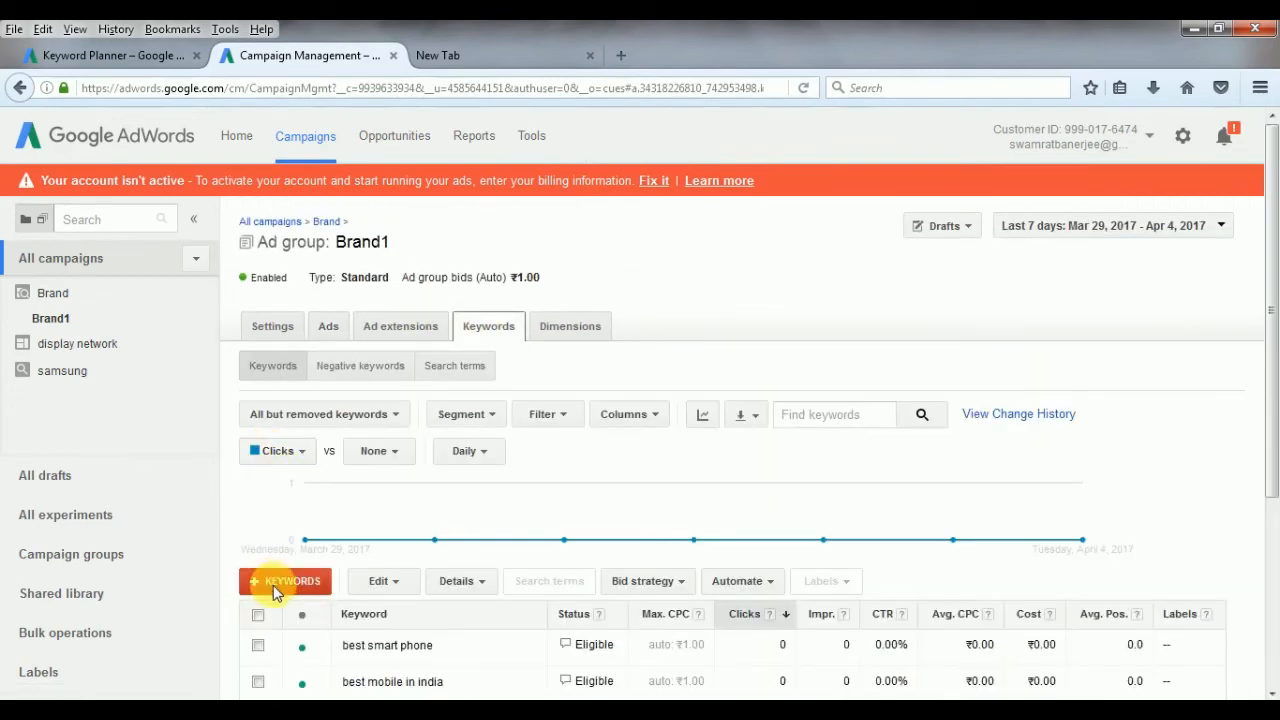
Try adding the copied Keyword Planner list as new keywords in Brand1, look through the entries and cancel
{"action": "left_click", "coordinate": [286, 500]}
{"action": "right_click", "coordinate": [297, 566]}
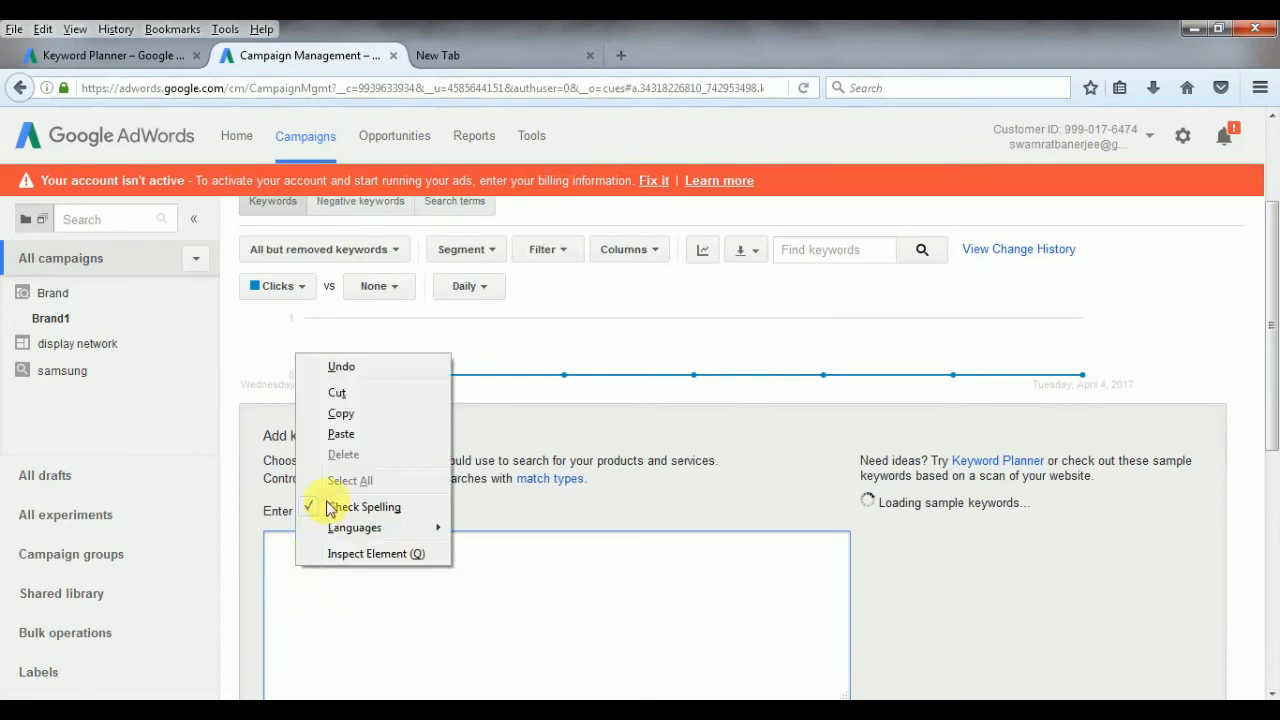
{"action": "left_click", "coordinate": [340, 434]}
{"action": "scroll", "coordinate": [350, 437], "scroll_direction": "down", "scroll_amount": 2}
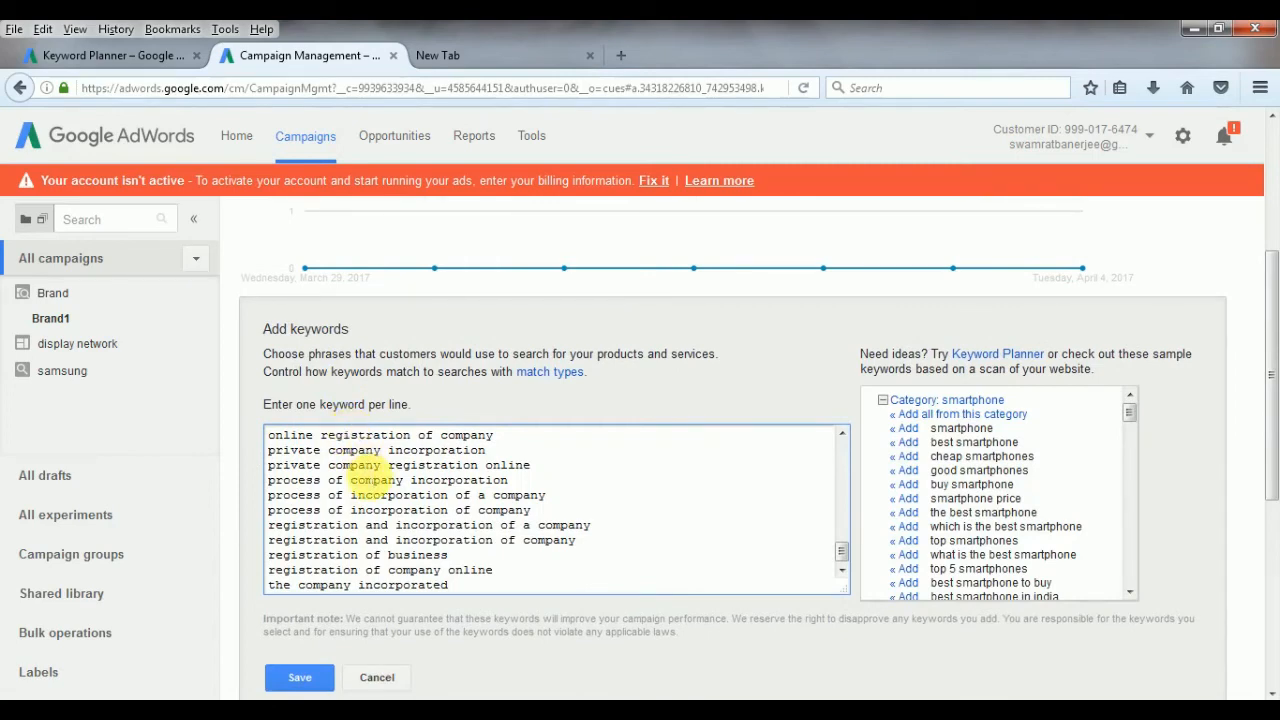
{"action": "scroll", "coordinate": [372, 480], "scroll_direction": "up", "scroll_amount": 20}
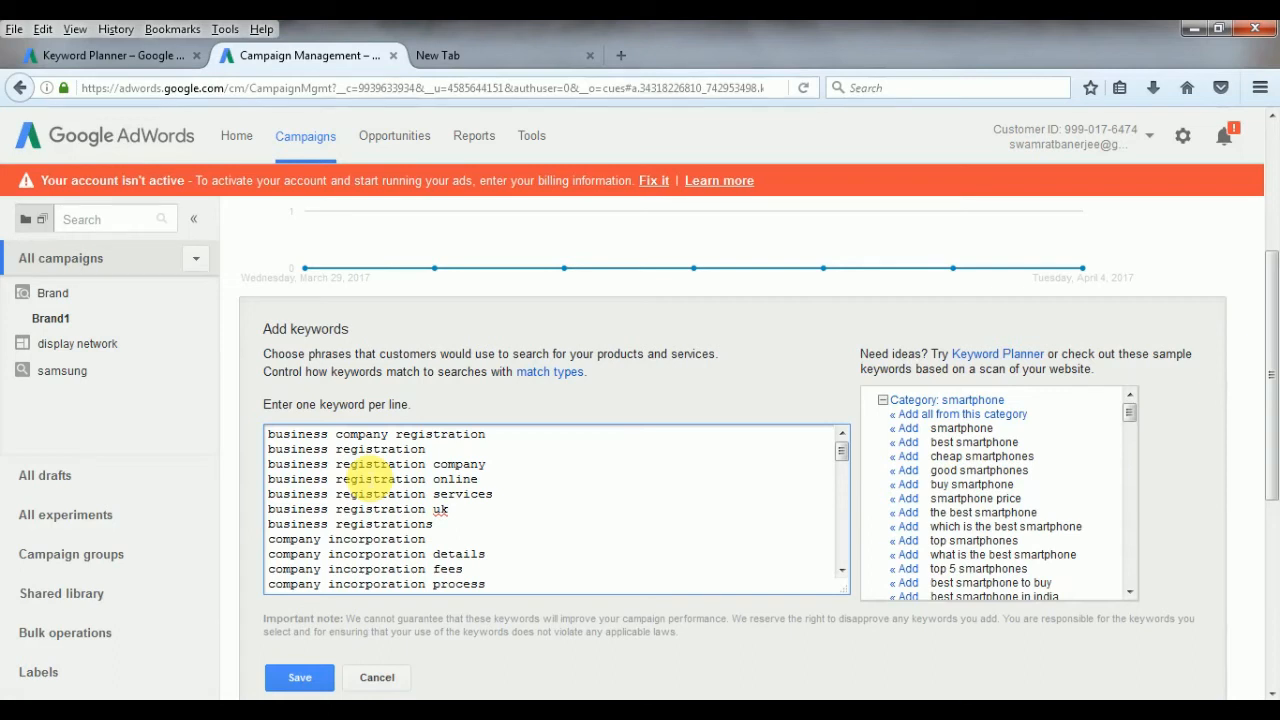
{"action": "scroll", "coordinate": [366, 478], "scroll_direction": "down", "scroll_amount": 3}
{"action": "left_click", "coordinate": [375, 677]}
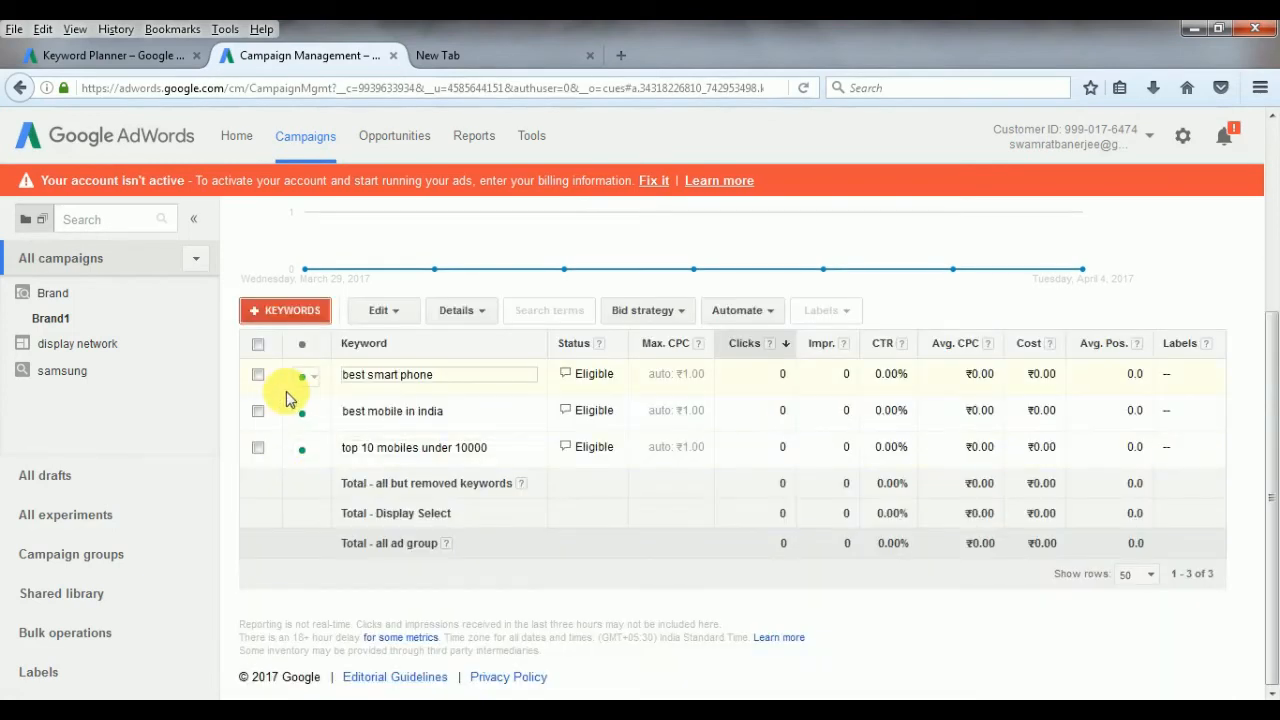
Return to Keyword Planner and delete the plan with all its ad groups
{"action": "left_click", "coordinate": [99, 56]}
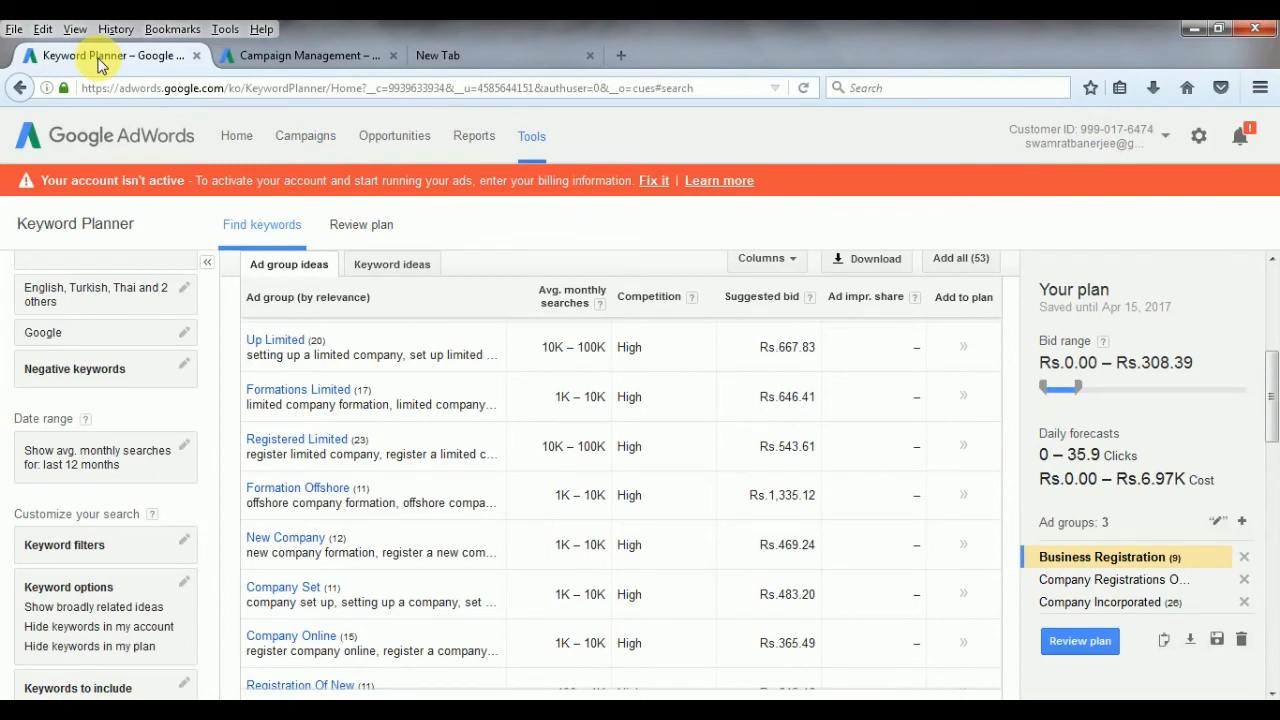
{"action": "left_click", "coordinate": [1241, 639]}
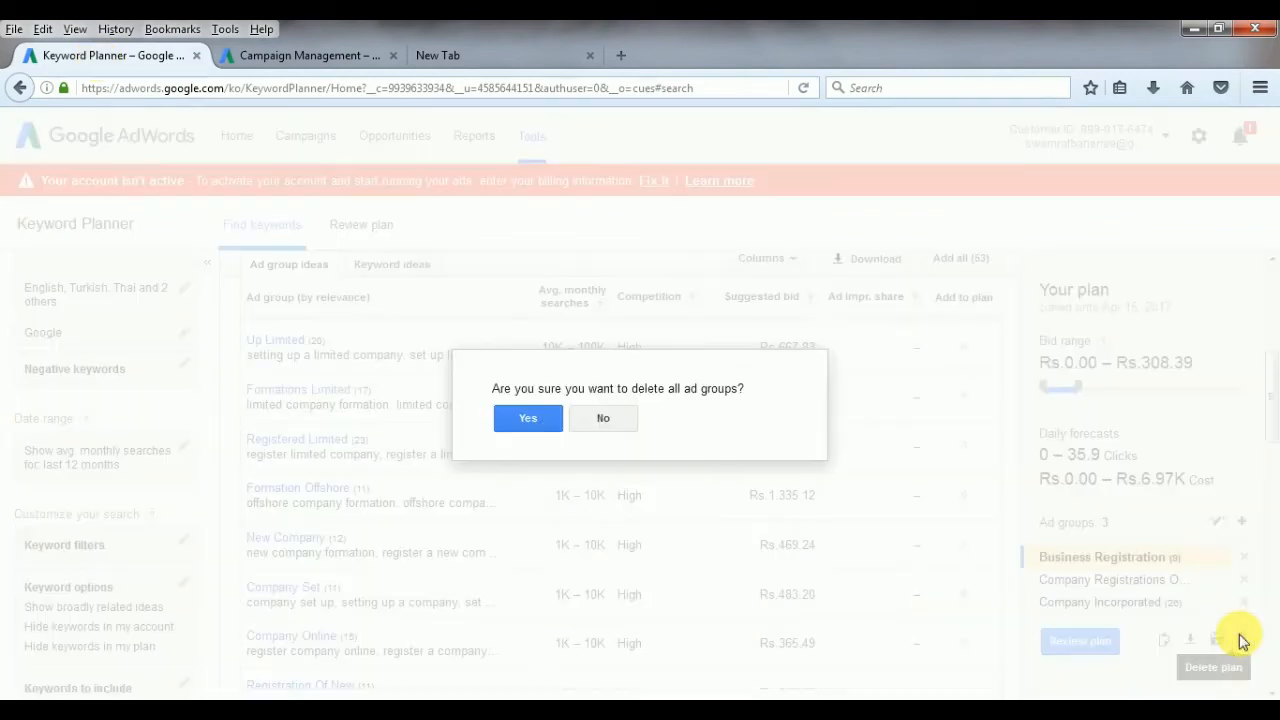
{"action": "left_click", "coordinate": [527, 419]}
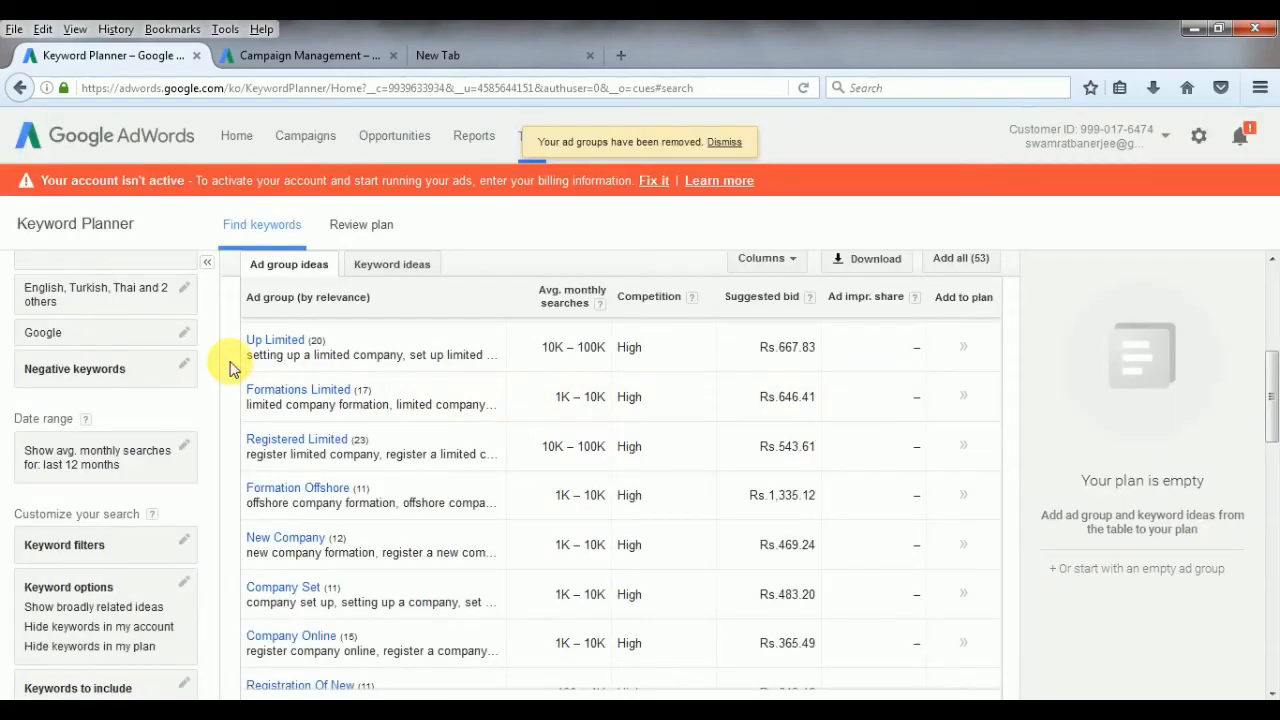
From the keyword ideas, add company formation, register a company, register company and formation of company to the plan individually
{"action": "left_click", "coordinate": [392, 266]}
{"action": "scroll", "coordinate": [396, 275], "scroll_direction": "down", "scroll_amount": 2}
{"action": "left_click", "coordinate": [966, 494]}
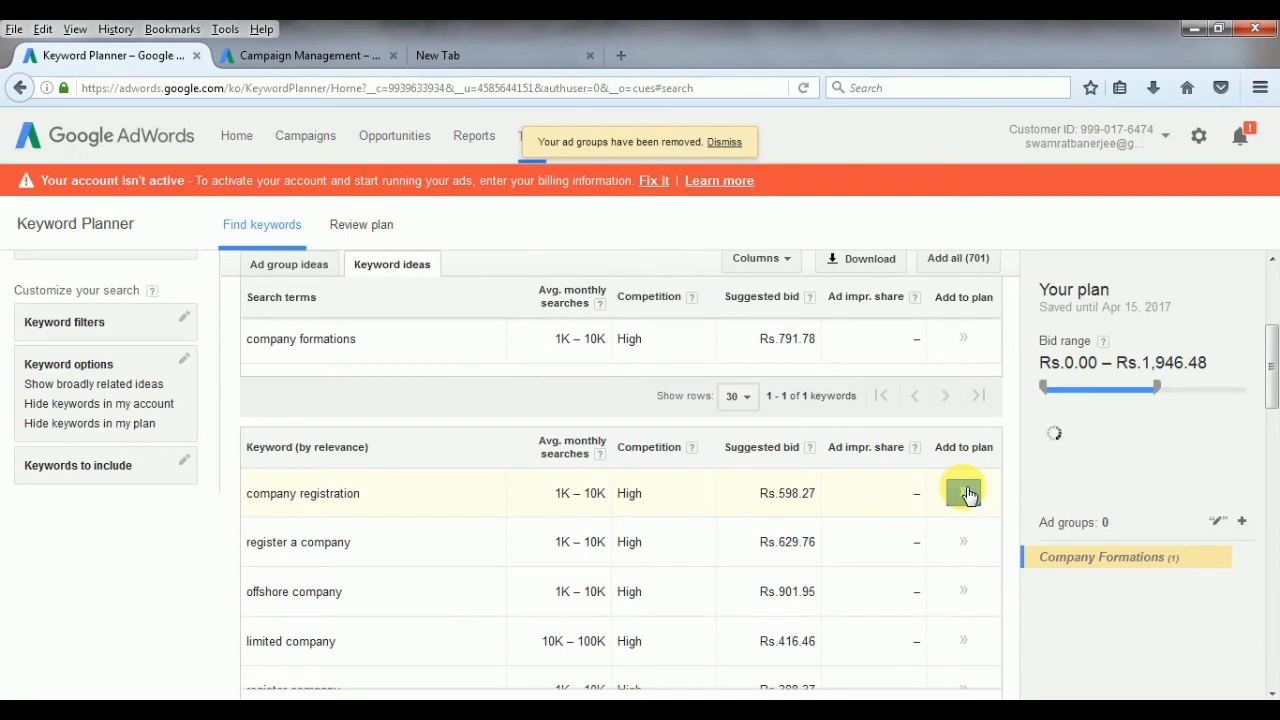
{"action": "left_click", "coordinate": [966, 545]}
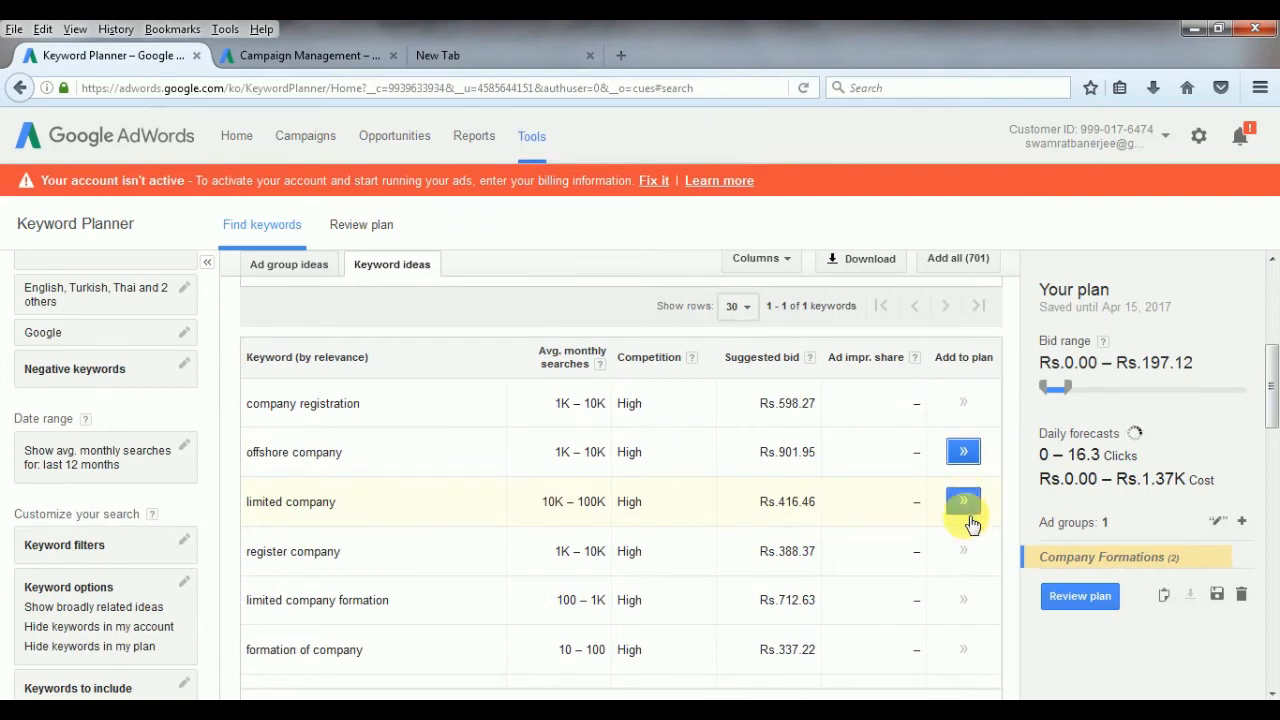
{"action": "scroll", "coordinate": [708, 523], "scroll_direction": "down", "scroll_amount": 2}
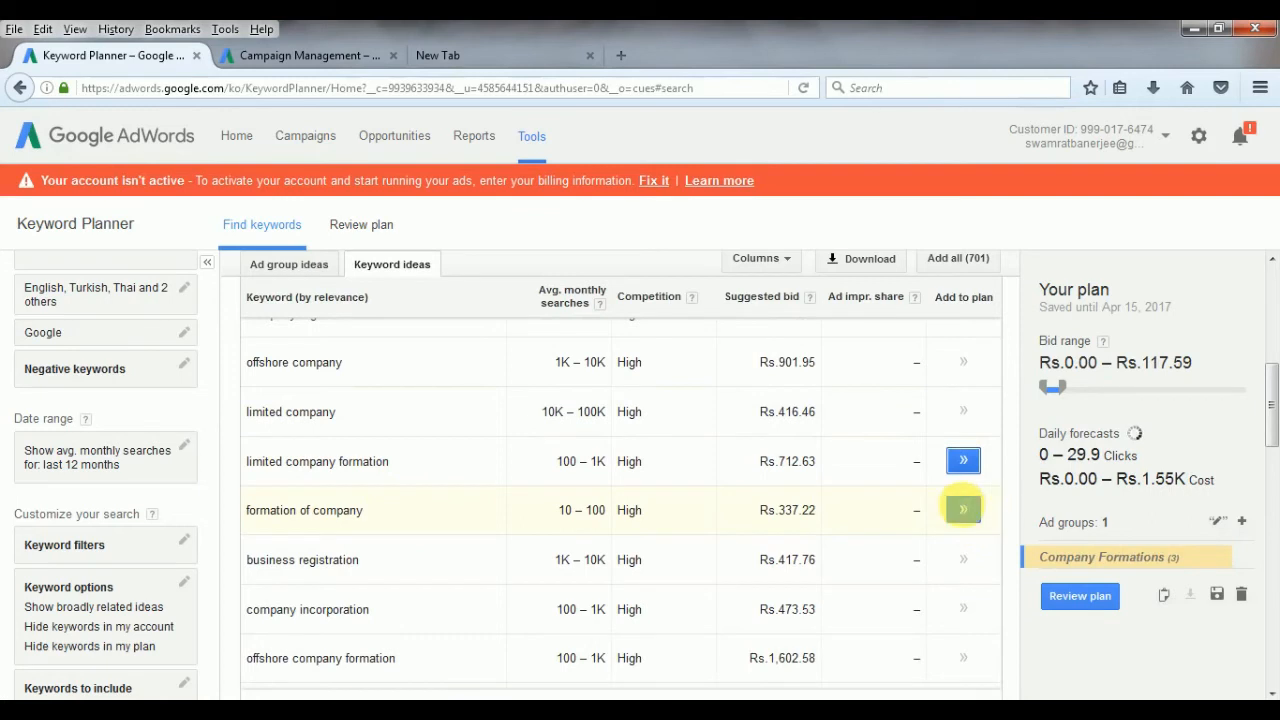
{"action": "left_click", "coordinate": [962, 510]}
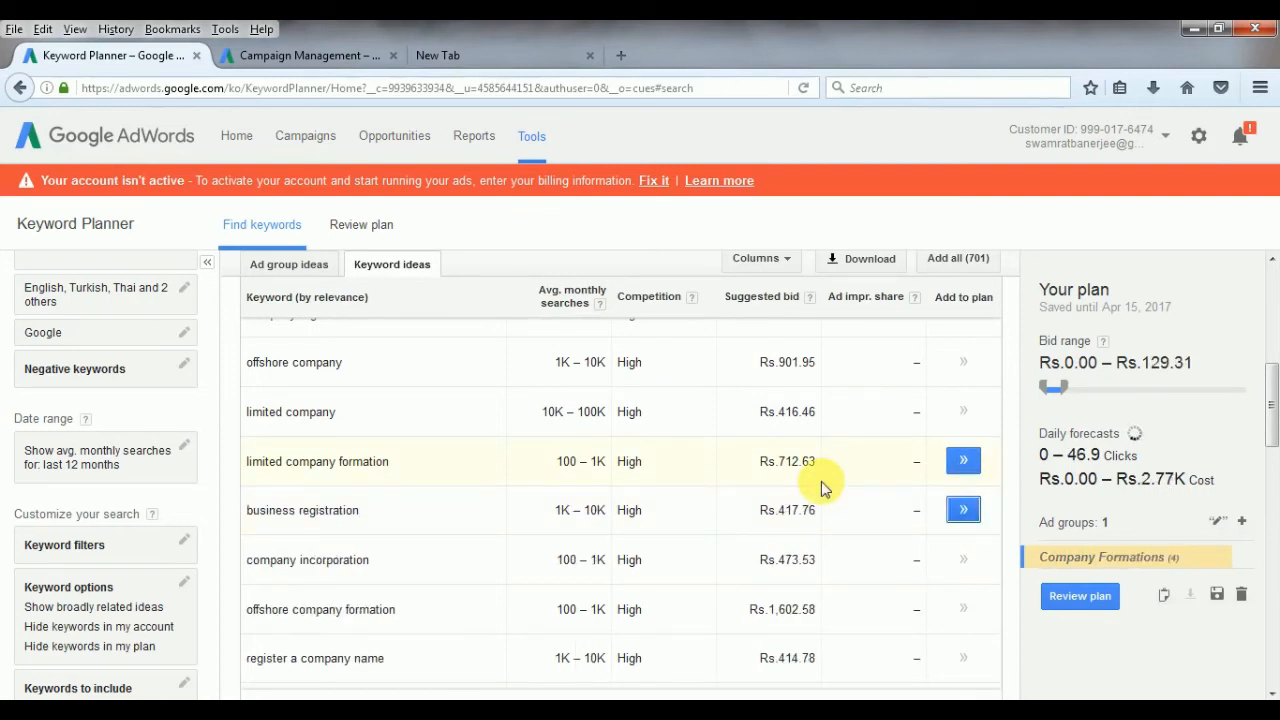
View the copyable list of the individually added keywords and close it
{"action": "left_click", "coordinate": [1164, 596]}
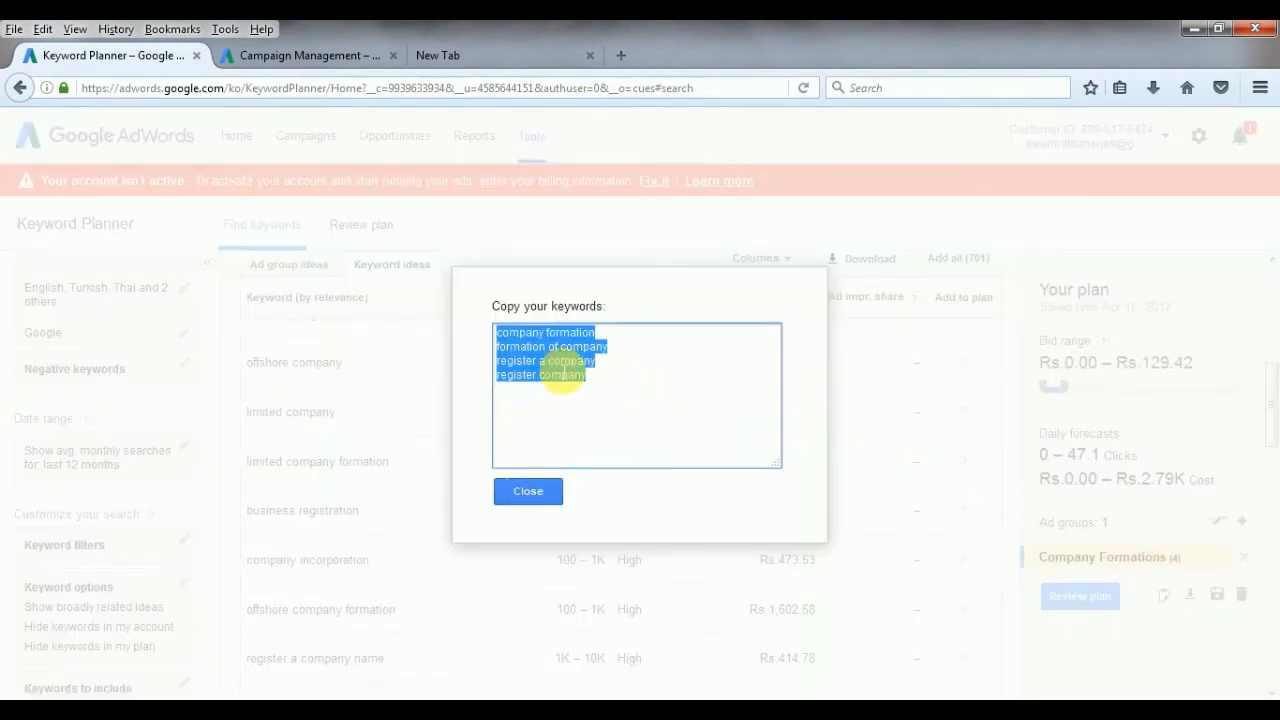
{"action": "left_click", "coordinate": [526, 488]}
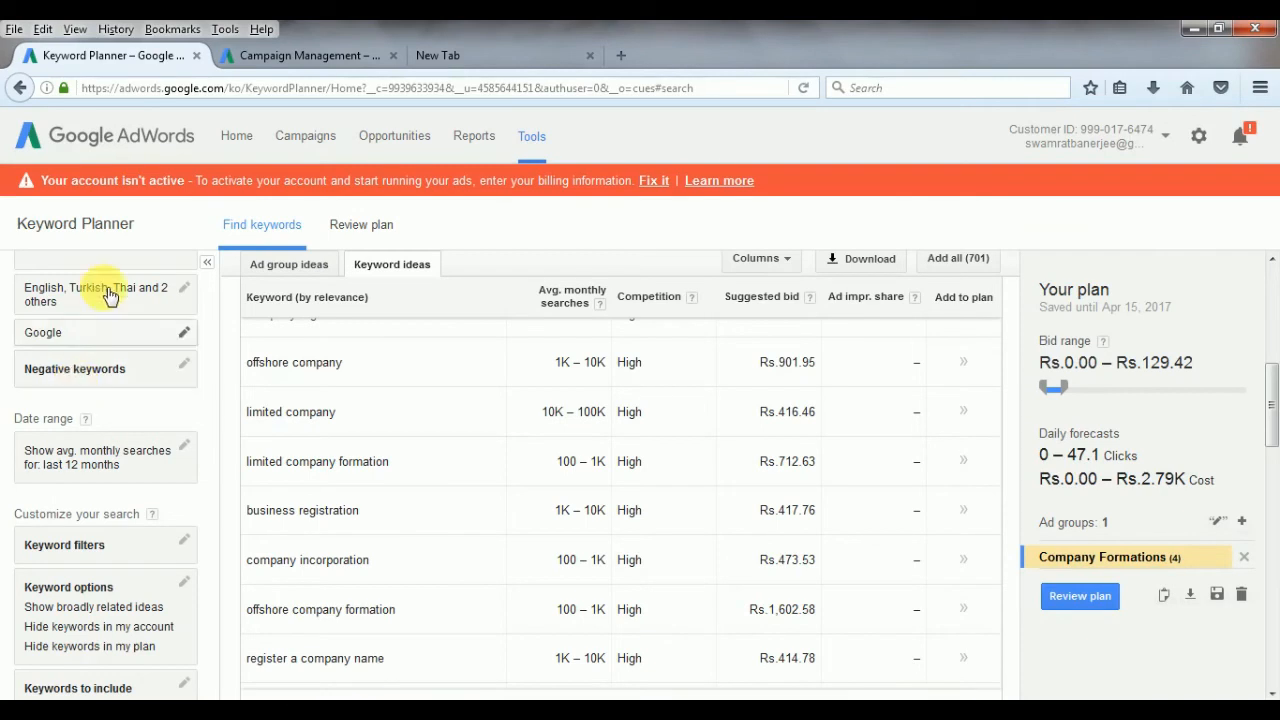
{"action": "left_click", "coordinate": [205, 262]}
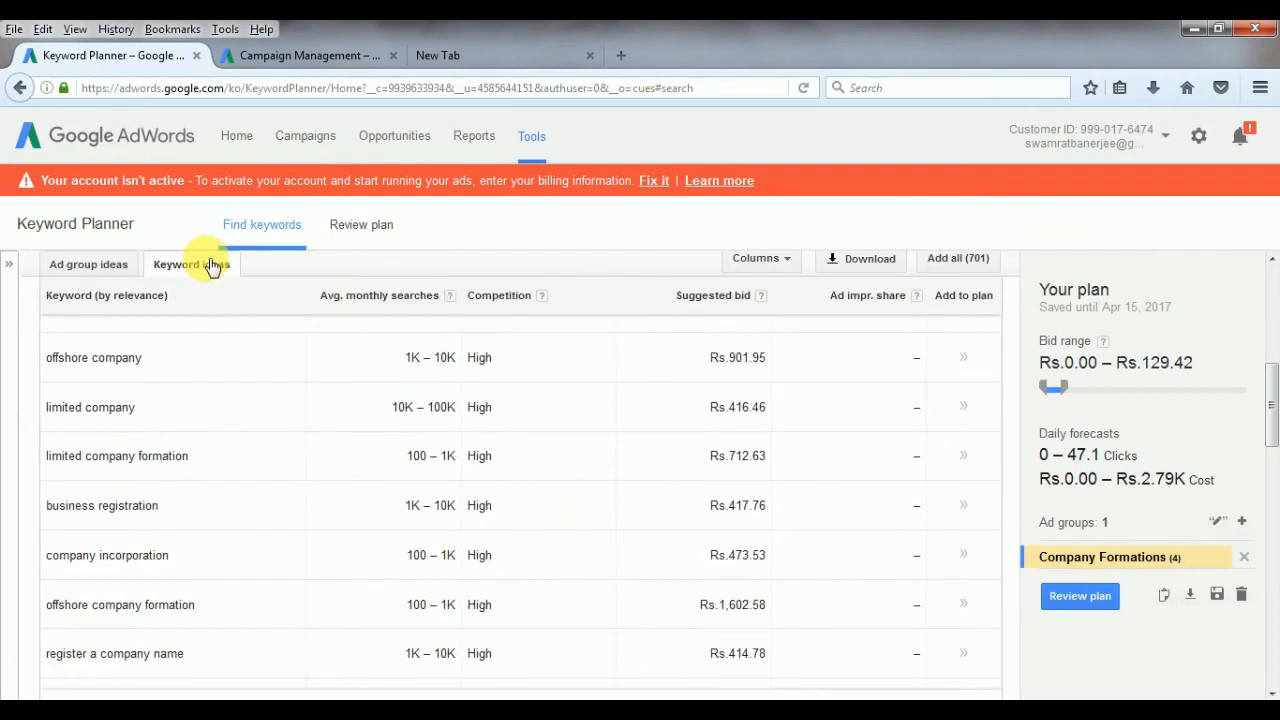
{"action": "left_click", "coordinate": [5, 265]}
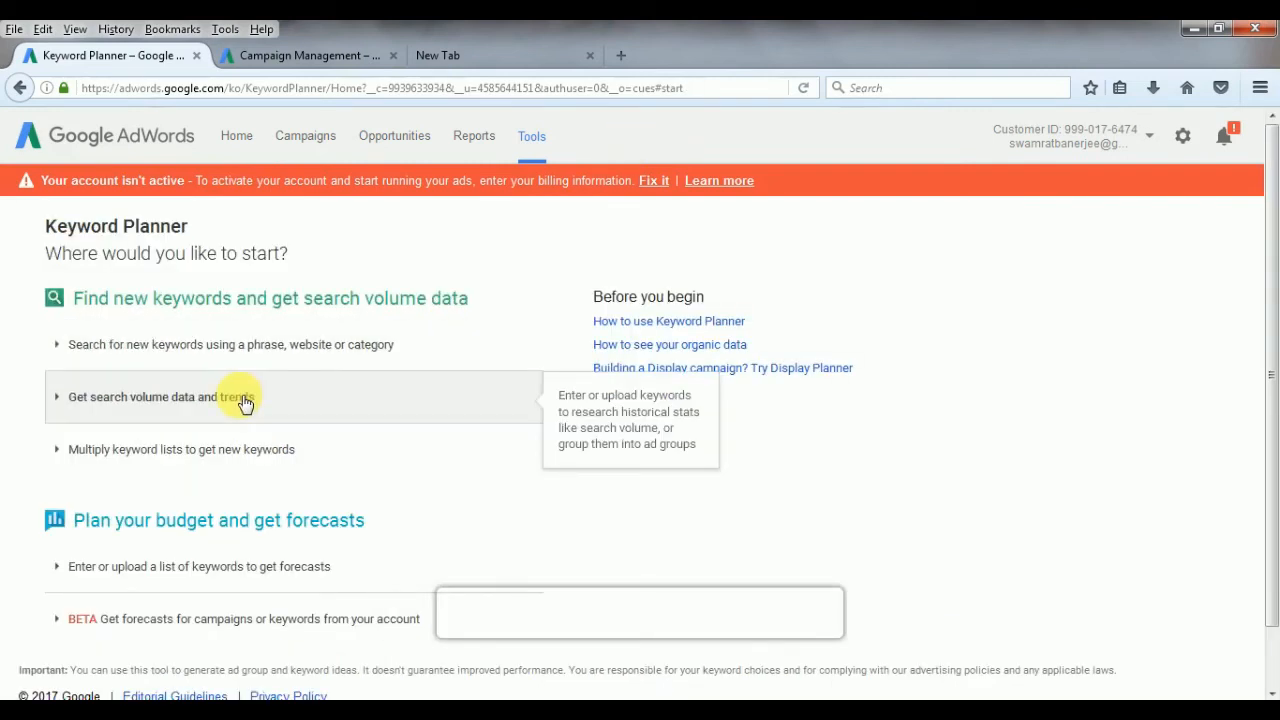
Open "Get search volume data and trends" on the Keyword Planner start page and examine its keyword entry and file upload options
{"action": "left_click", "coordinate": [62, 401]}
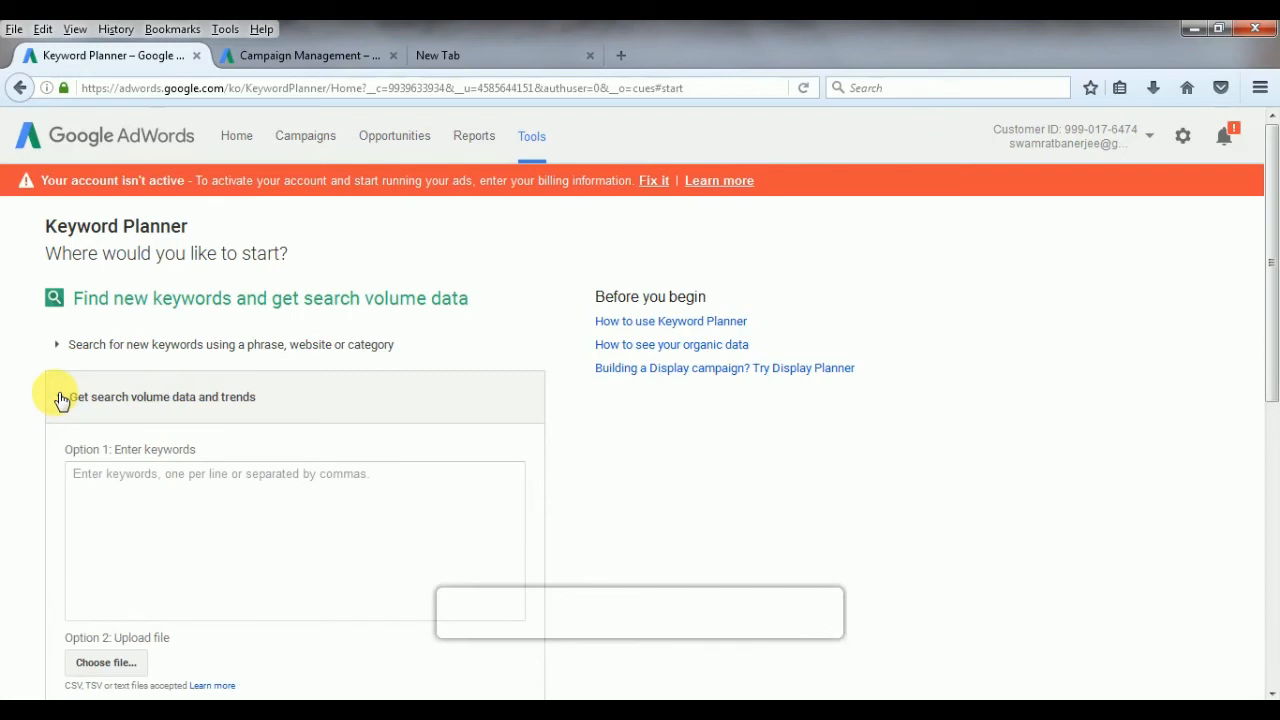
{"action": "scroll", "coordinate": [43, 401], "scroll_direction": "down", "scroll_amount": 2}
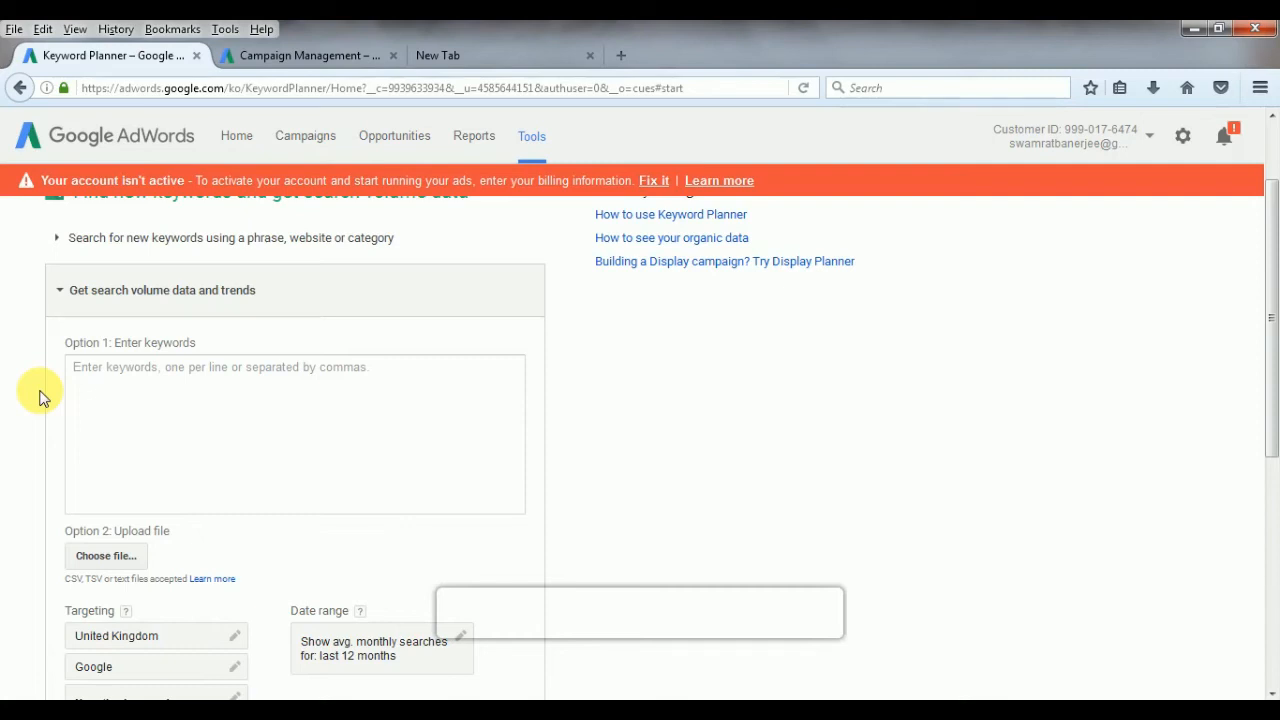
{"action": "left_click", "coordinate": [157, 397]}
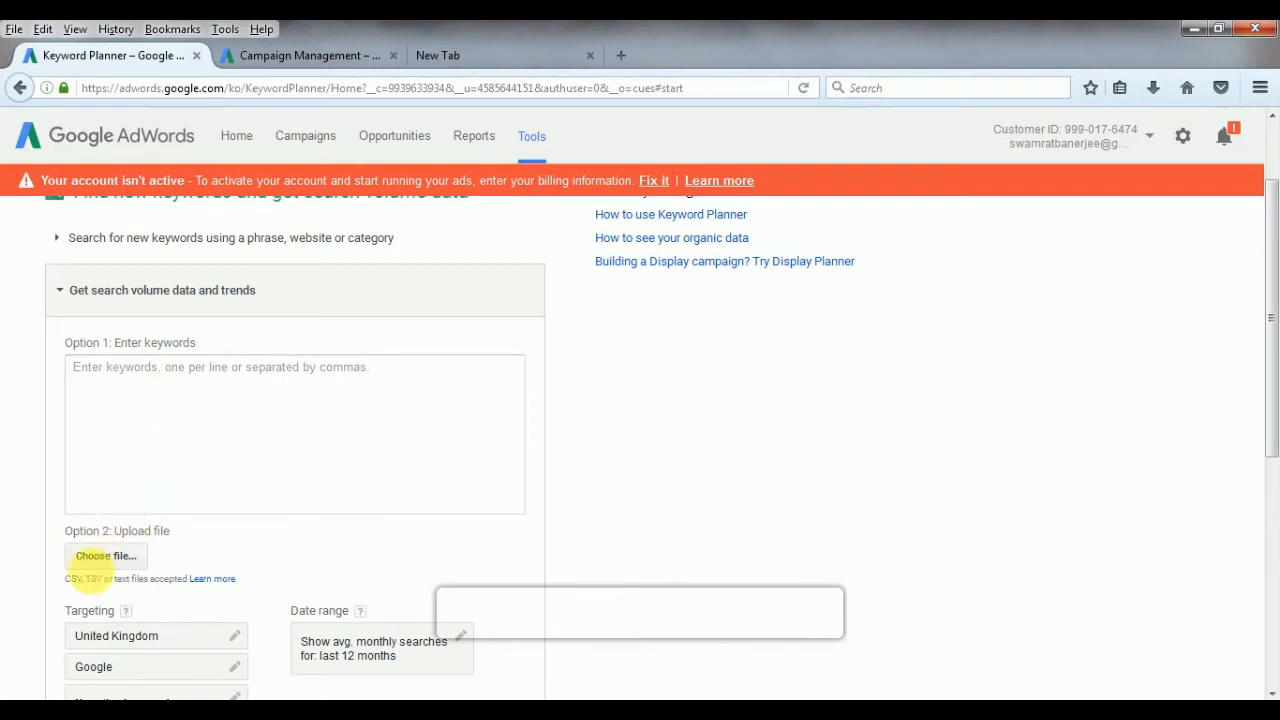
{"action": "left_click", "coordinate": [92, 558]}
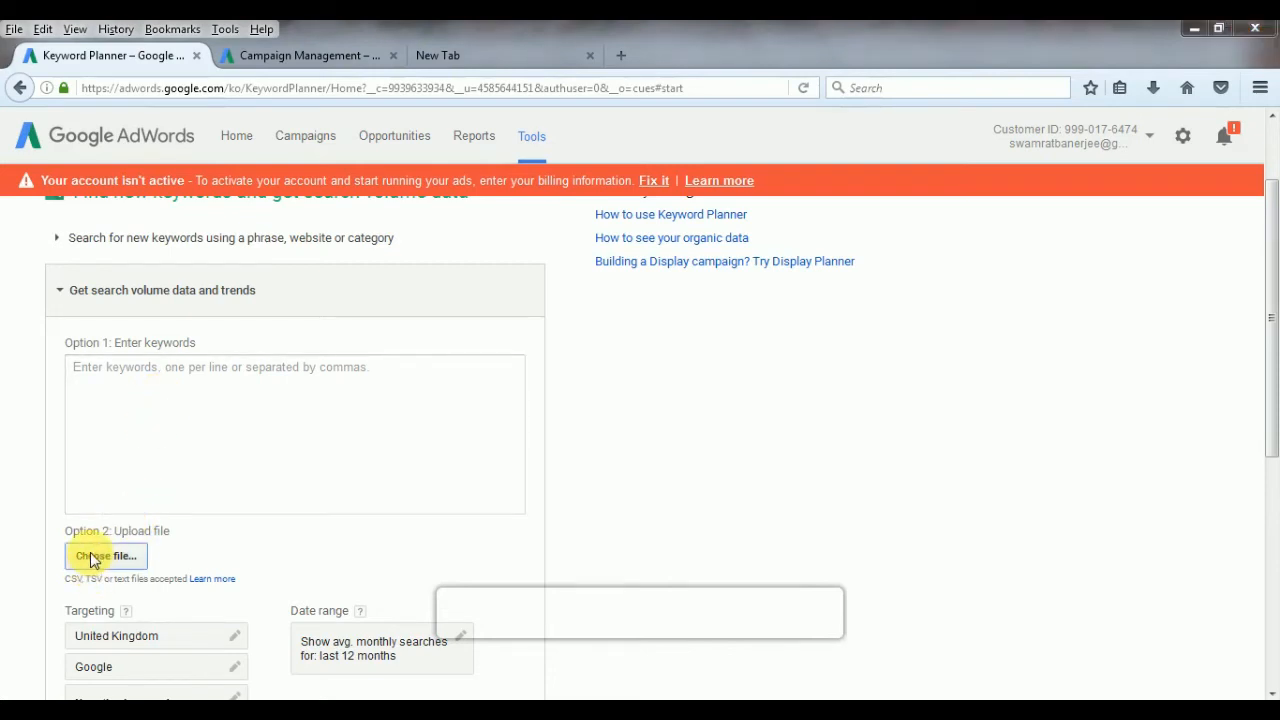
{"action": "left_click", "coordinate": [618, 33]}
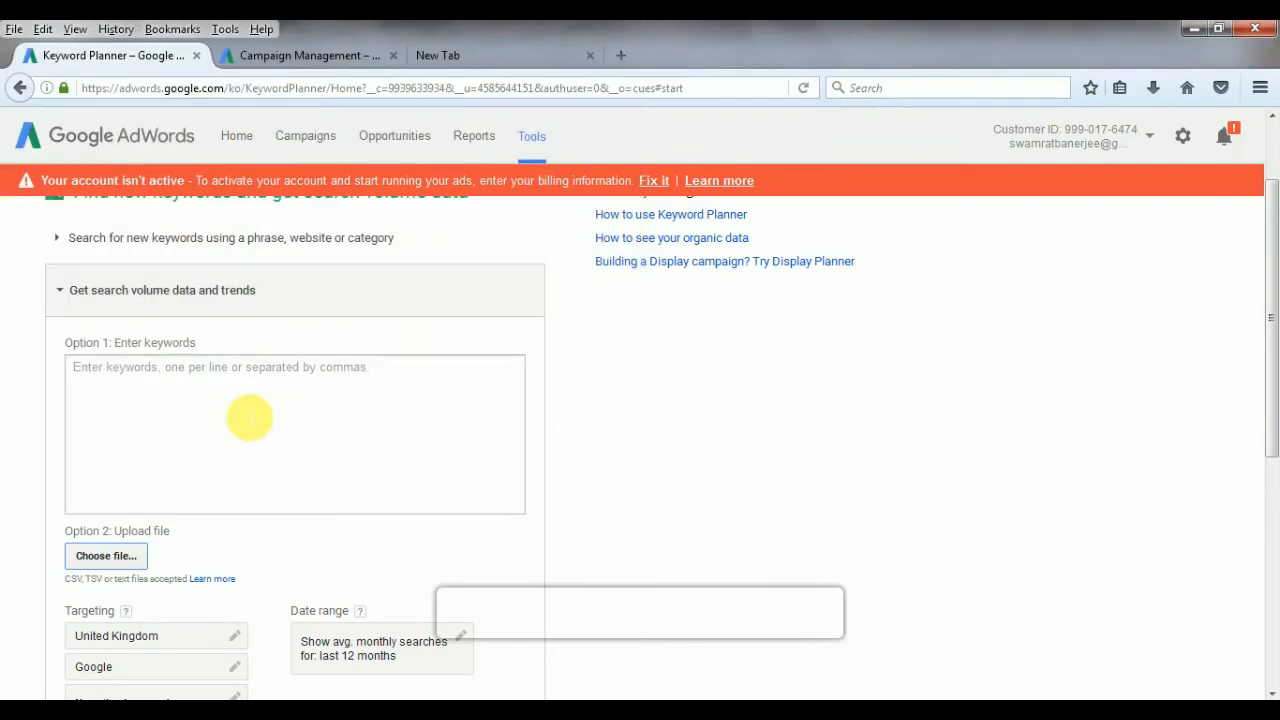
Collapse the search volume section, open "Multiply keyword lists to get new keywords" and examine its two list fields and targeting options
{"action": "left_click", "coordinate": [63, 294]}
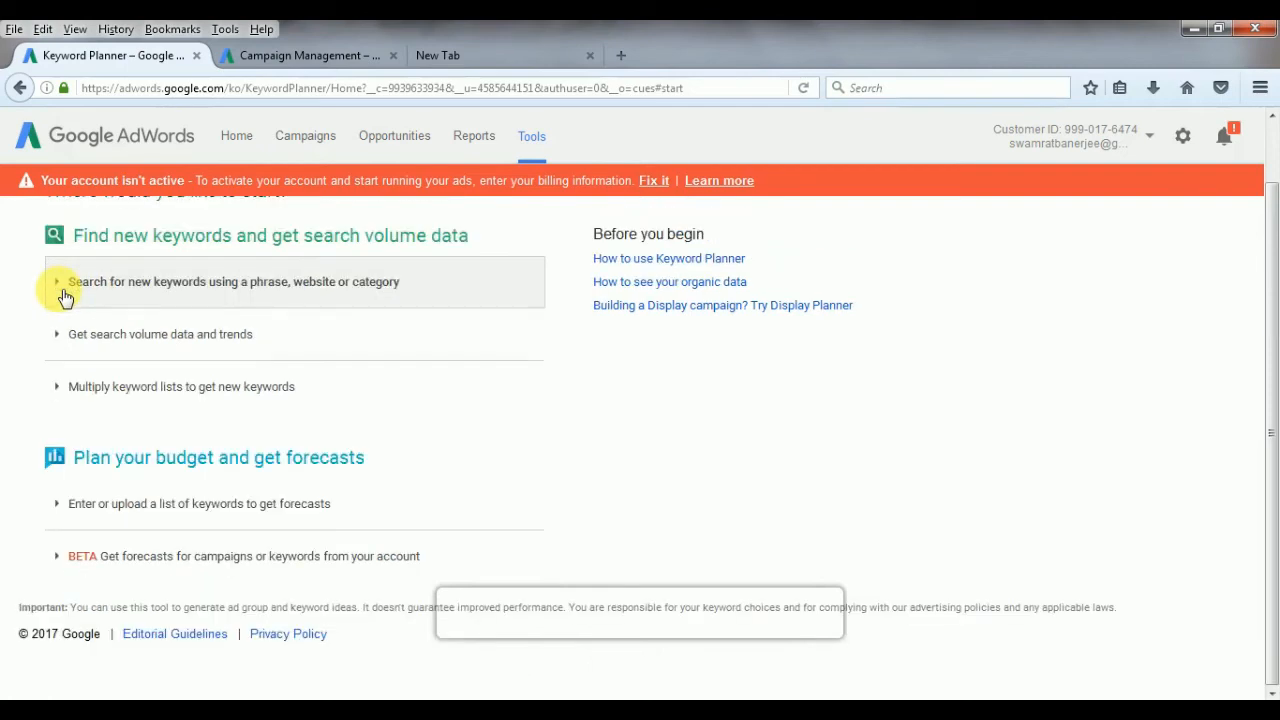
{"action": "left_click", "coordinate": [59, 393]}
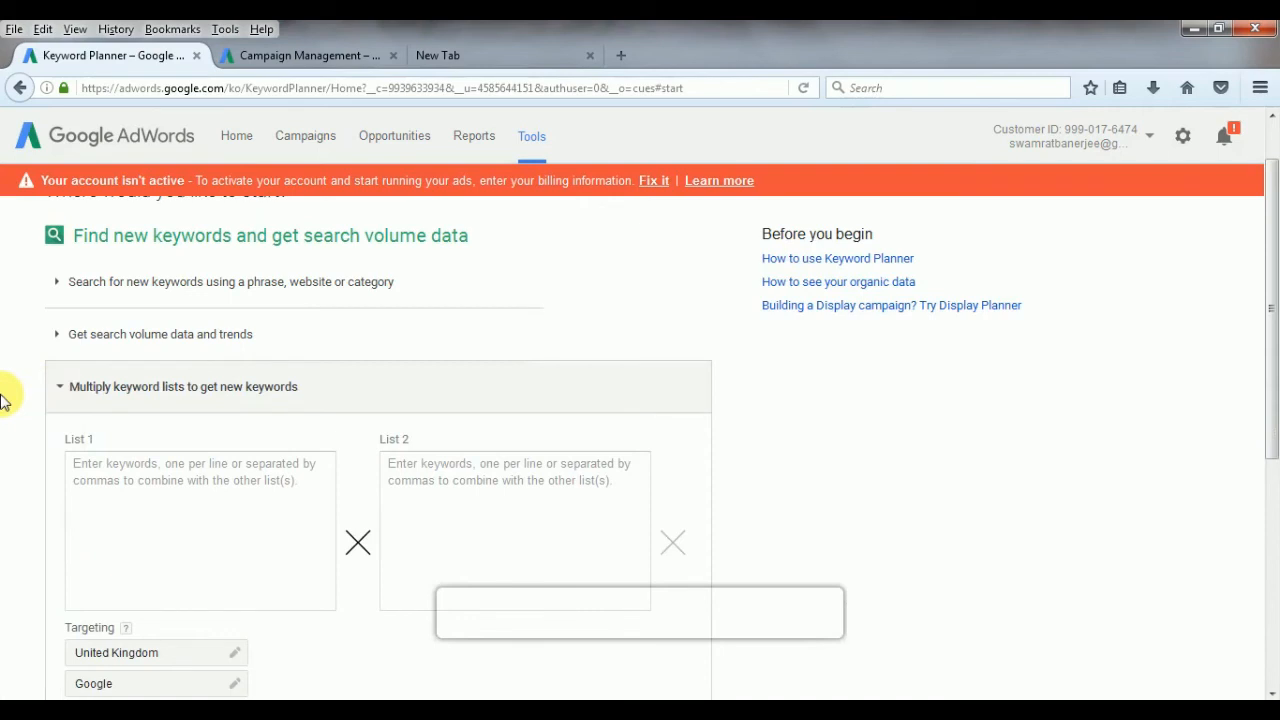
{"action": "scroll", "coordinate": [3, 398], "scroll_direction": "down", "scroll_amount": 2}
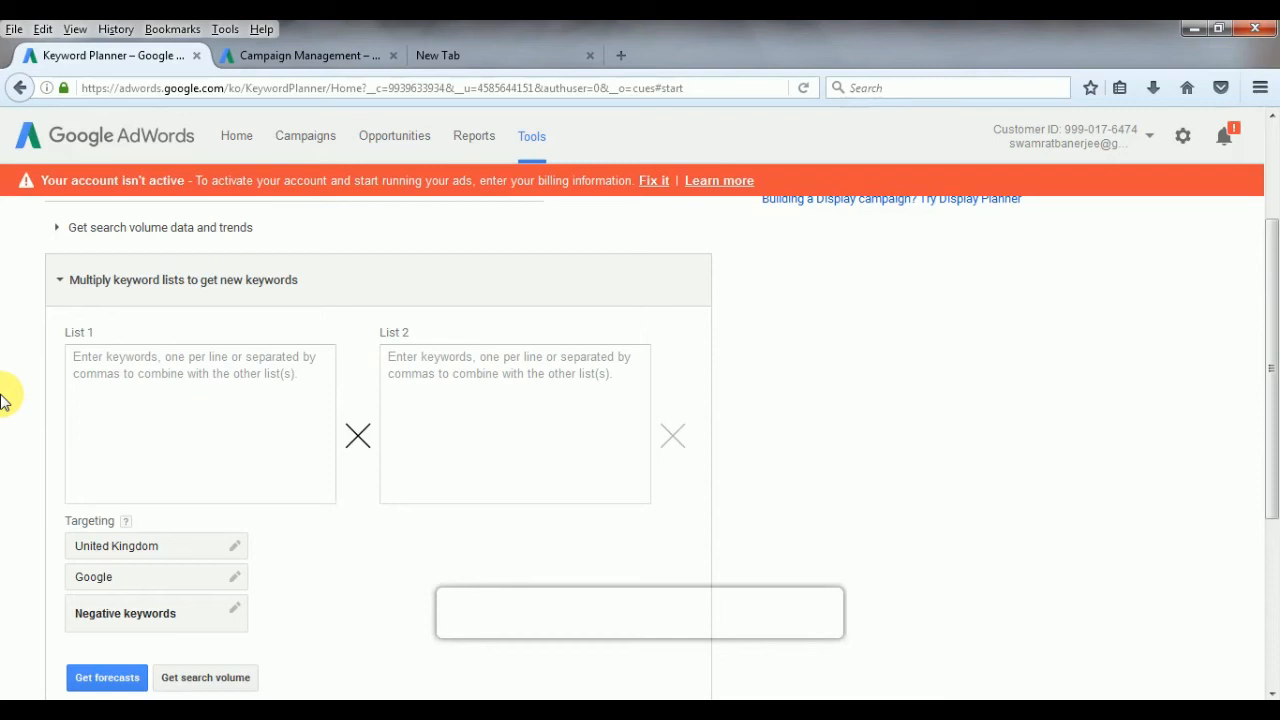
{"action": "scroll", "coordinate": [2, 400], "scroll_direction": "up", "scroll_amount": 3}
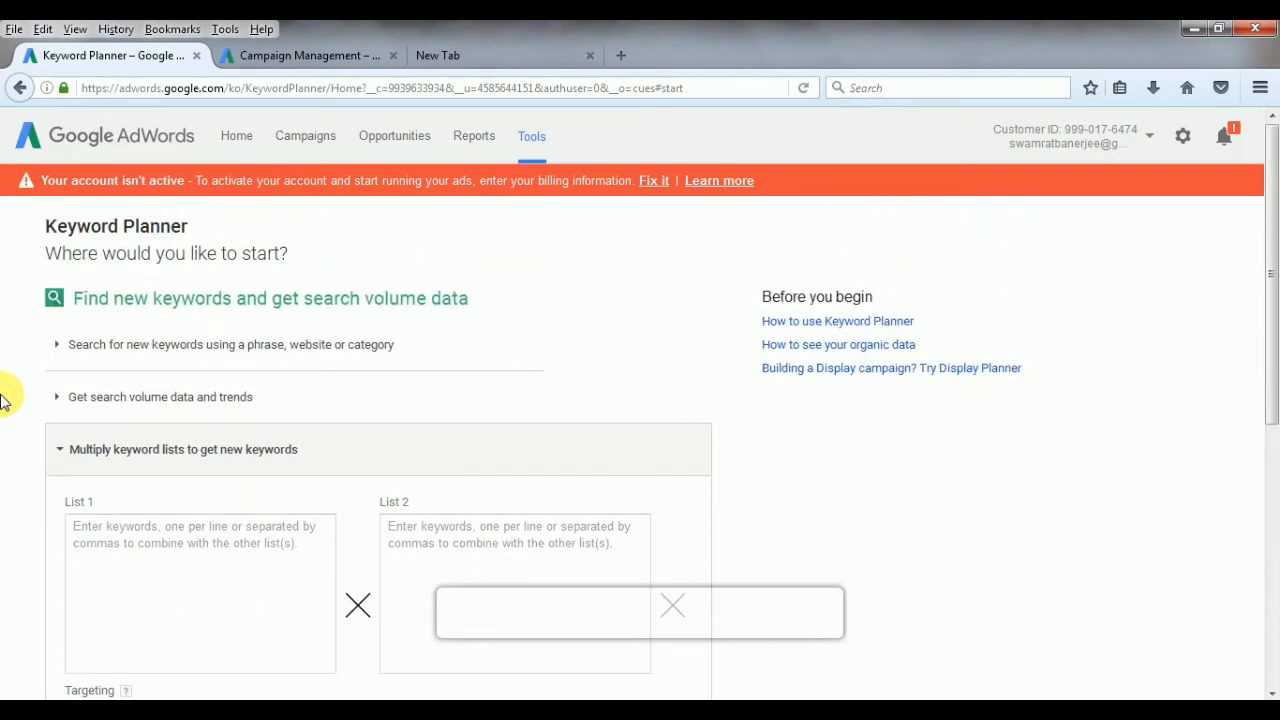
Open the "How to use Keyword Planner" help article in a new tab and read its example on multiplying keyword lists
{"action": "right_click", "coordinate": [855, 330]}
{"action": "left_click", "coordinate": [905, 334]}
{"action": "left_click", "coordinate": [336, 62]}
{"action": "left_click", "coordinate": [114, 55]}
{"action": "left_click", "coordinate": [240, 55]}
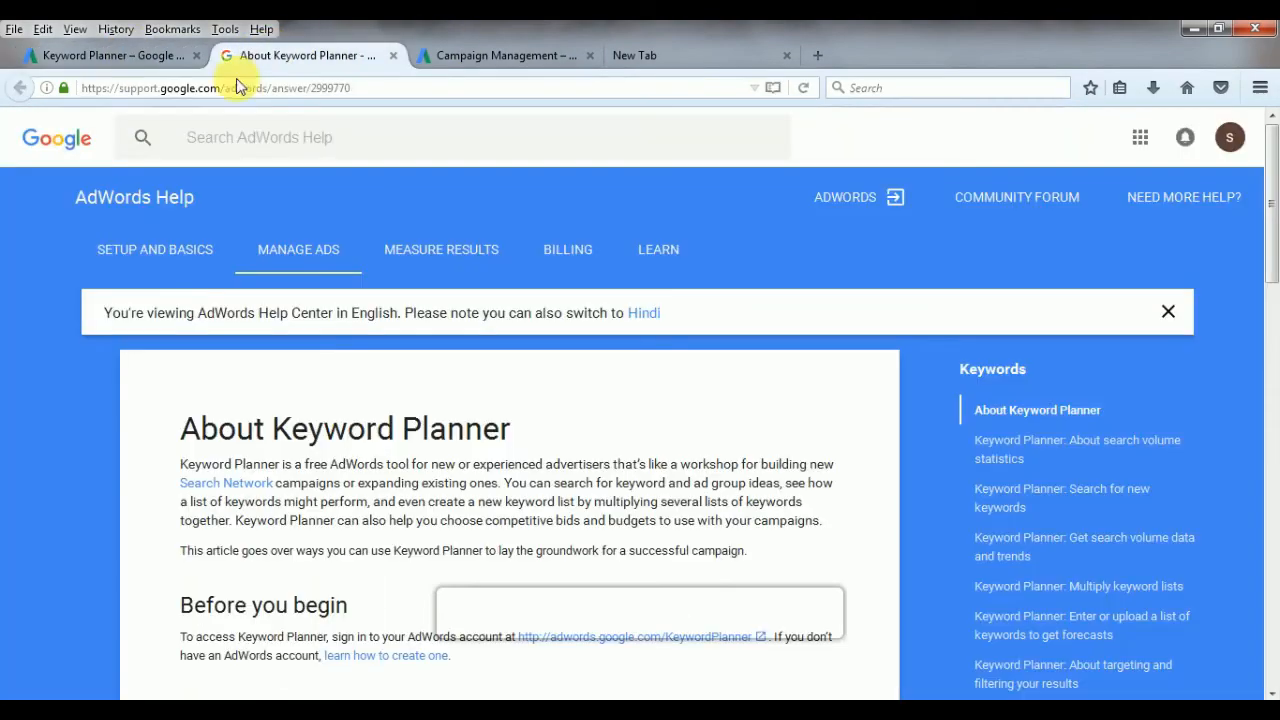
{"action": "scroll", "coordinate": [74, 262], "scroll_direction": "down", "scroll_amount": 10}
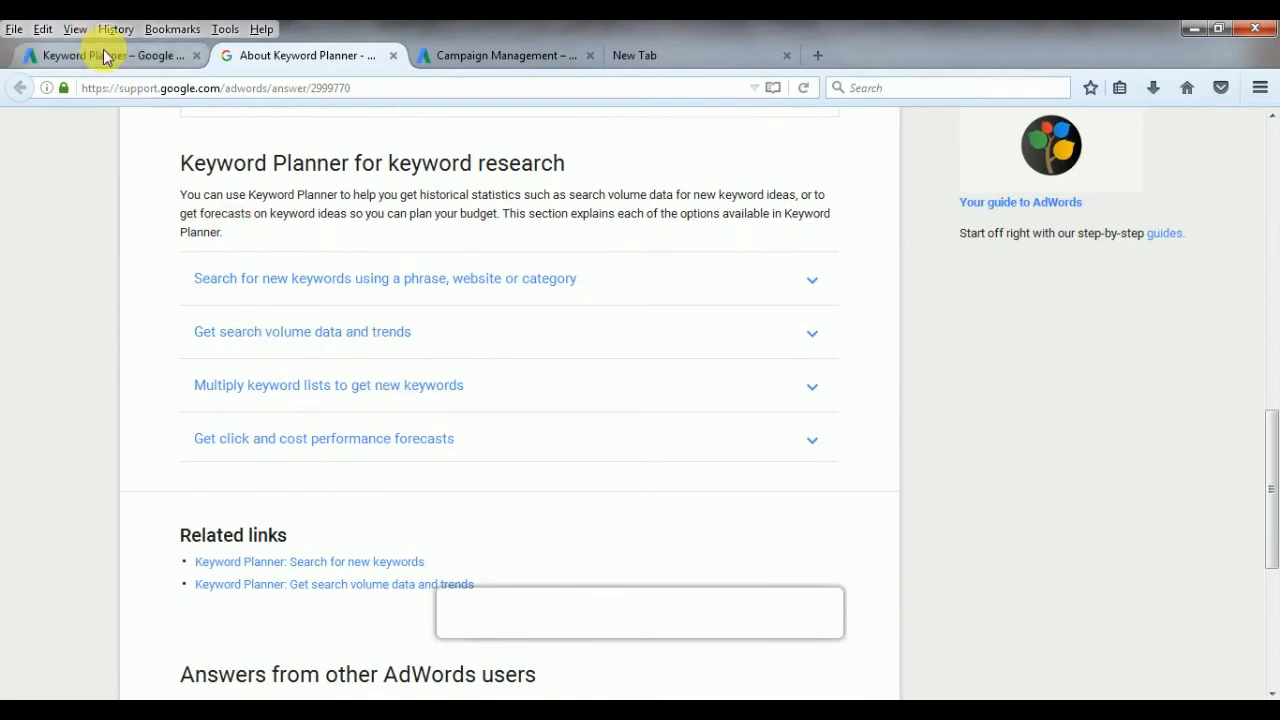
{"action": "left_click", "coordinate": [105, 57]}
{"action": "left_click", "coordinate": [245, 55]}
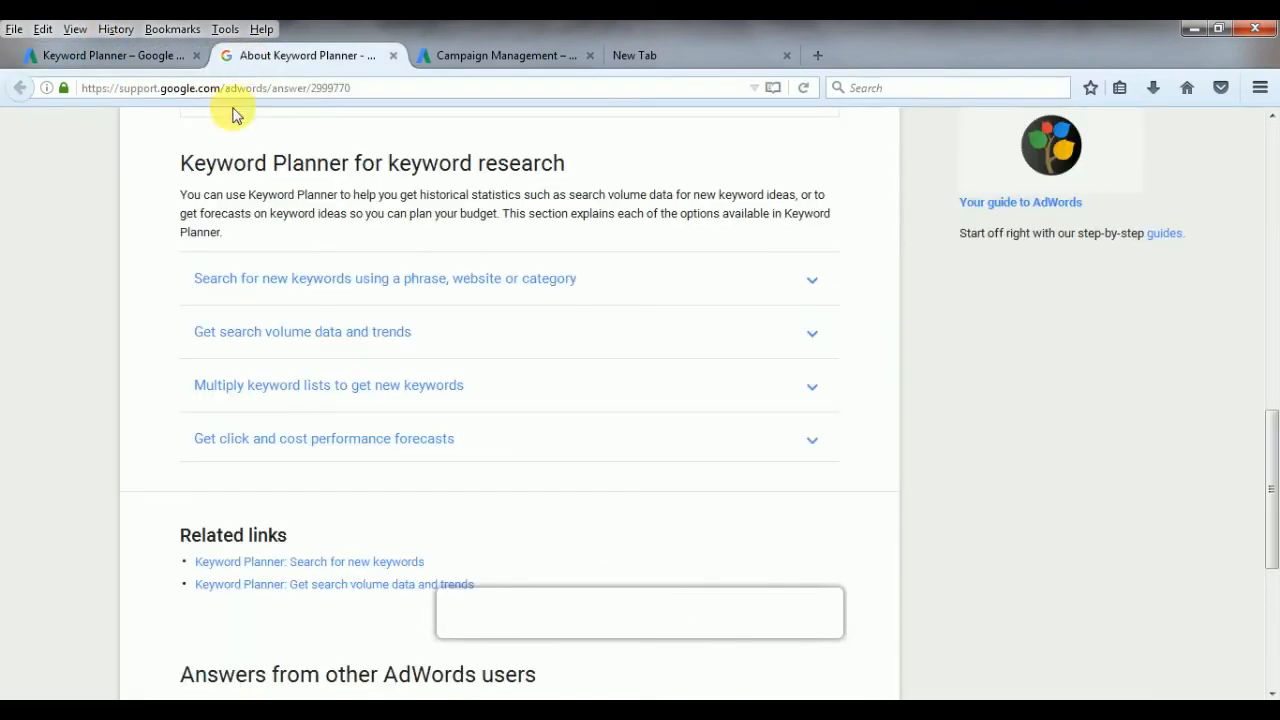
{"action": "left_click", "coordinate": [812, 387]}
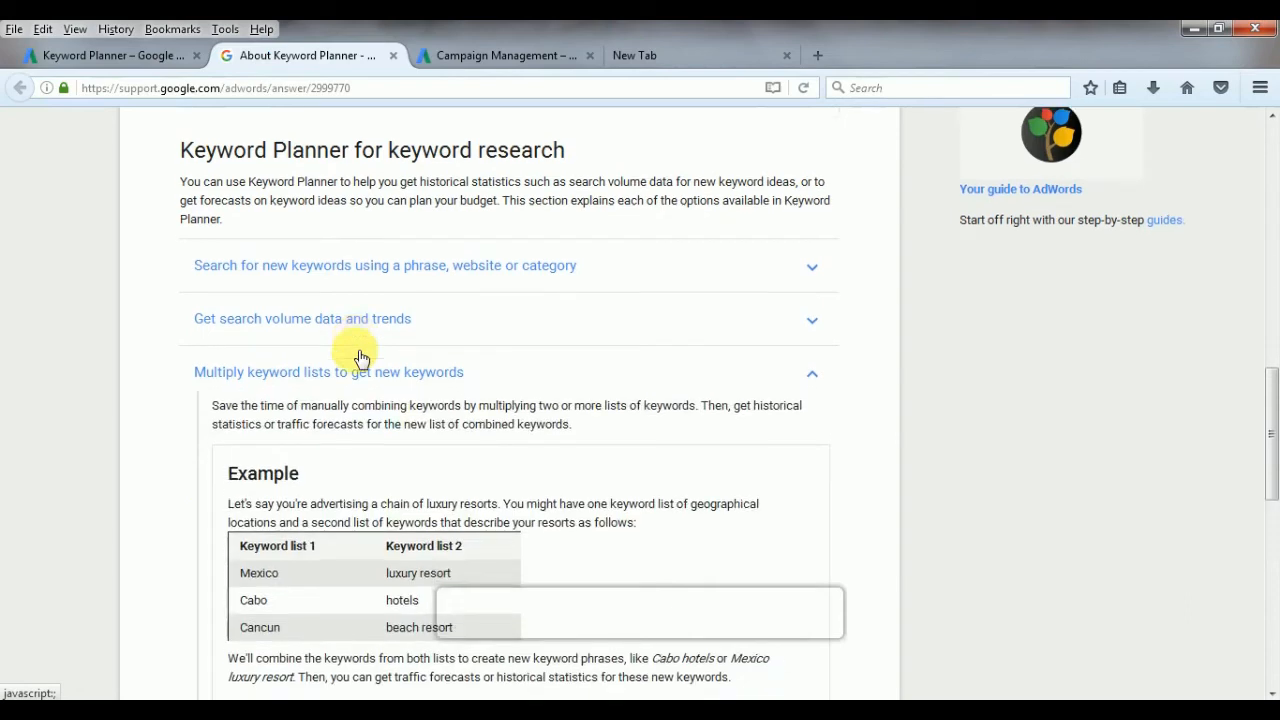
{"action": "scroll", "coordinate": [357, 351], "scroll_direction": "down", "scroll_amount": 4}
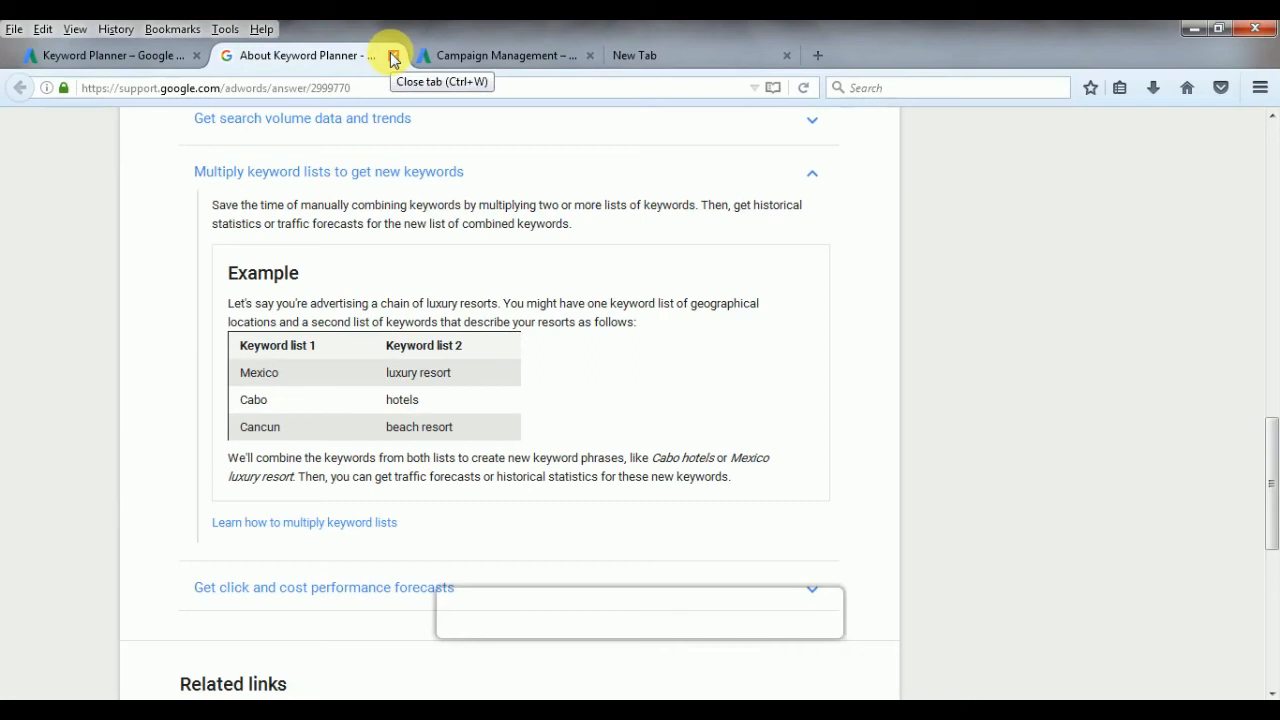
Return to Keyword Planner, review the list fields, targeting and forecast options for multiplying keyword lists, and collapse that section
{"action": "left_click", "coordinate": [134, 57]}
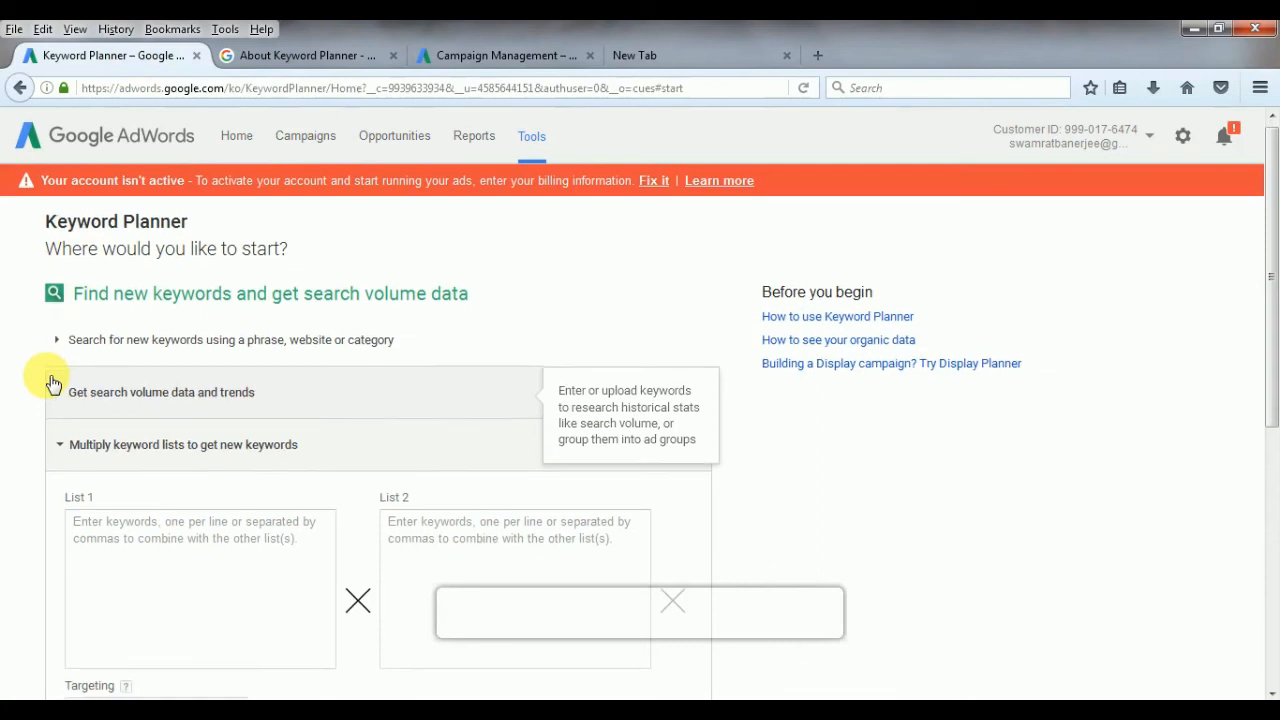
{"action": "scroll", "coordinate": [53, 385], "scroll_direction": "down", "scroll_amount": 2}
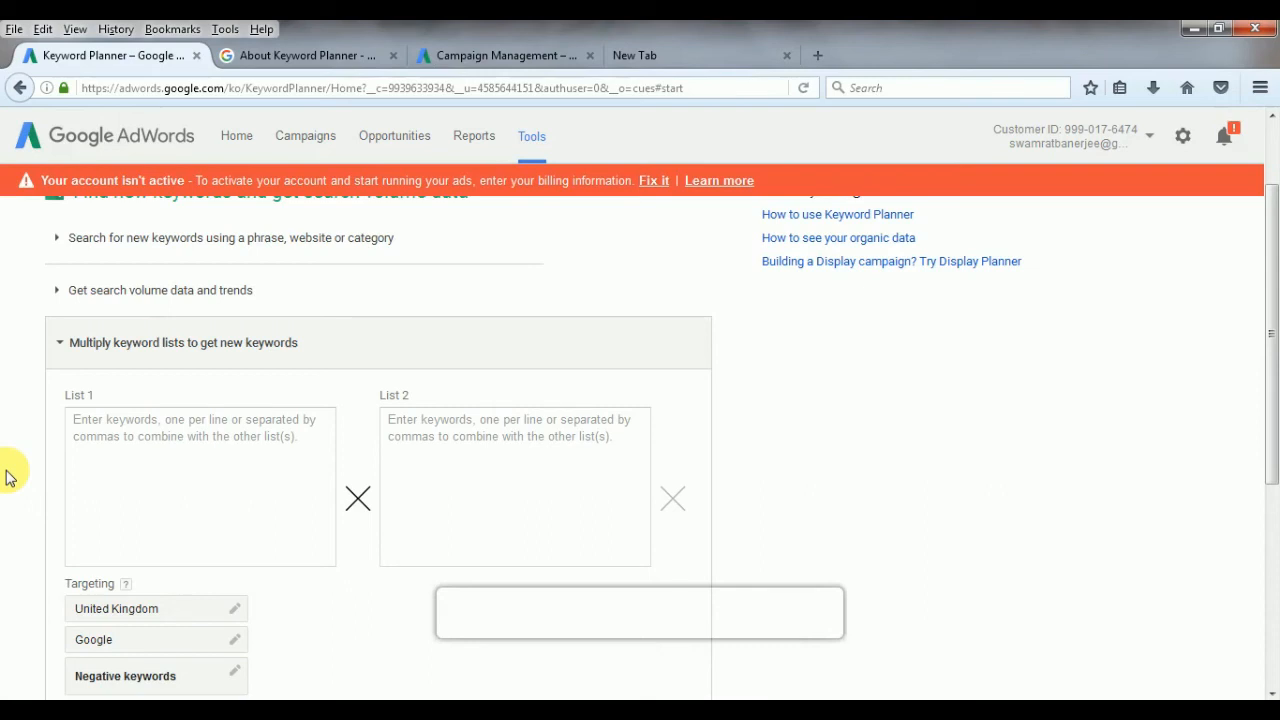
{"action": "scroll", "coordinate": [8, 477], "scroll_direction": "down", "scroll_amount": 2}
{"action": "scroll", "coordinate": [8, 477], "scroll_direction": "down", "scroll_amount": 2}
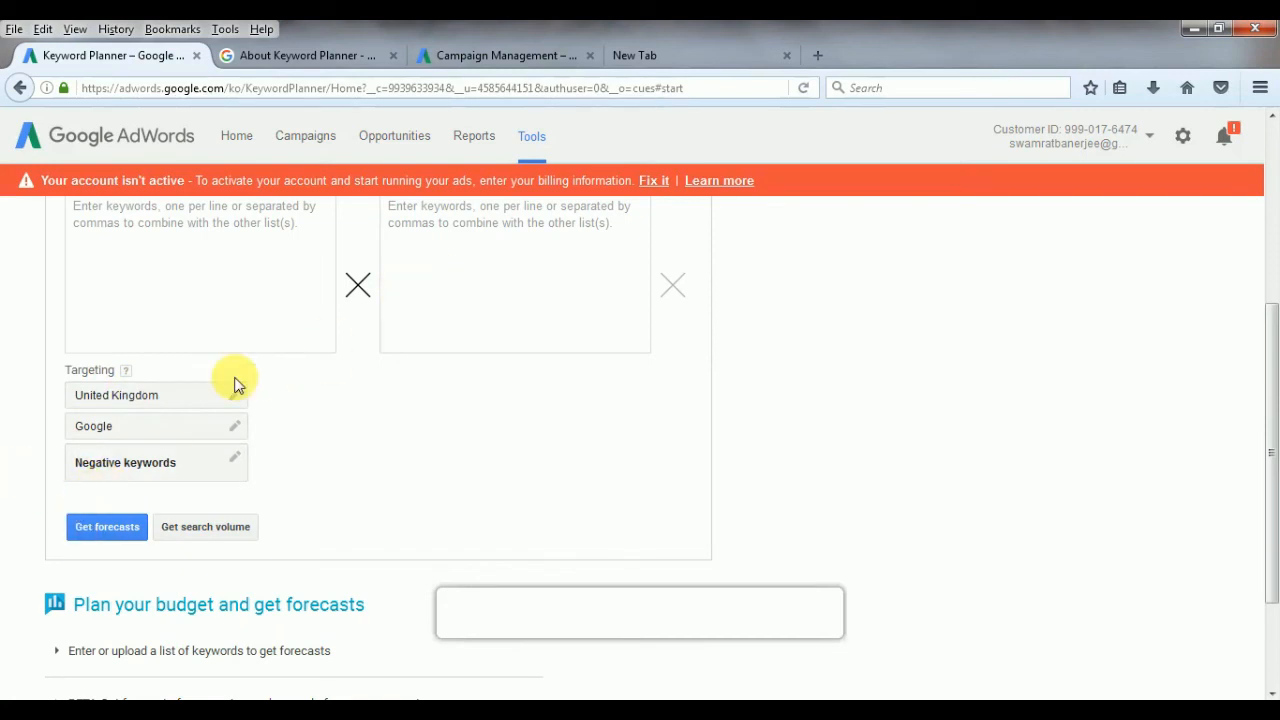
{"action": "scroll", "coordinate": [236, 380], "scroll_direction": "up", "scroll_amount": 2}
{"action": "left_click", "coordinate": [57, 234]}
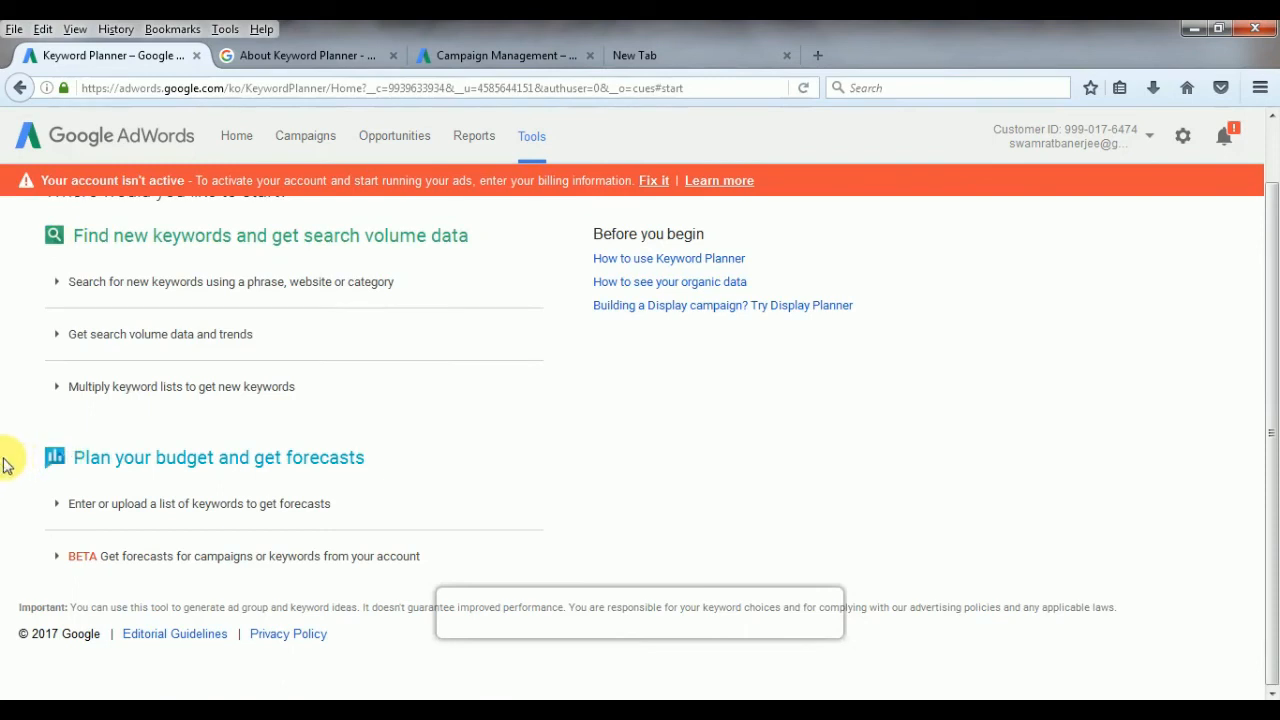
Open "Enter or upload a list of keywords to get forecasts" and enter company formations as the keyword
{"action": "left_click", "coordinate": [52, 504]}
{"action": "scroll", "coordinate": [4, 462], "scroll_direction": "down", "scroll_amount": 4}
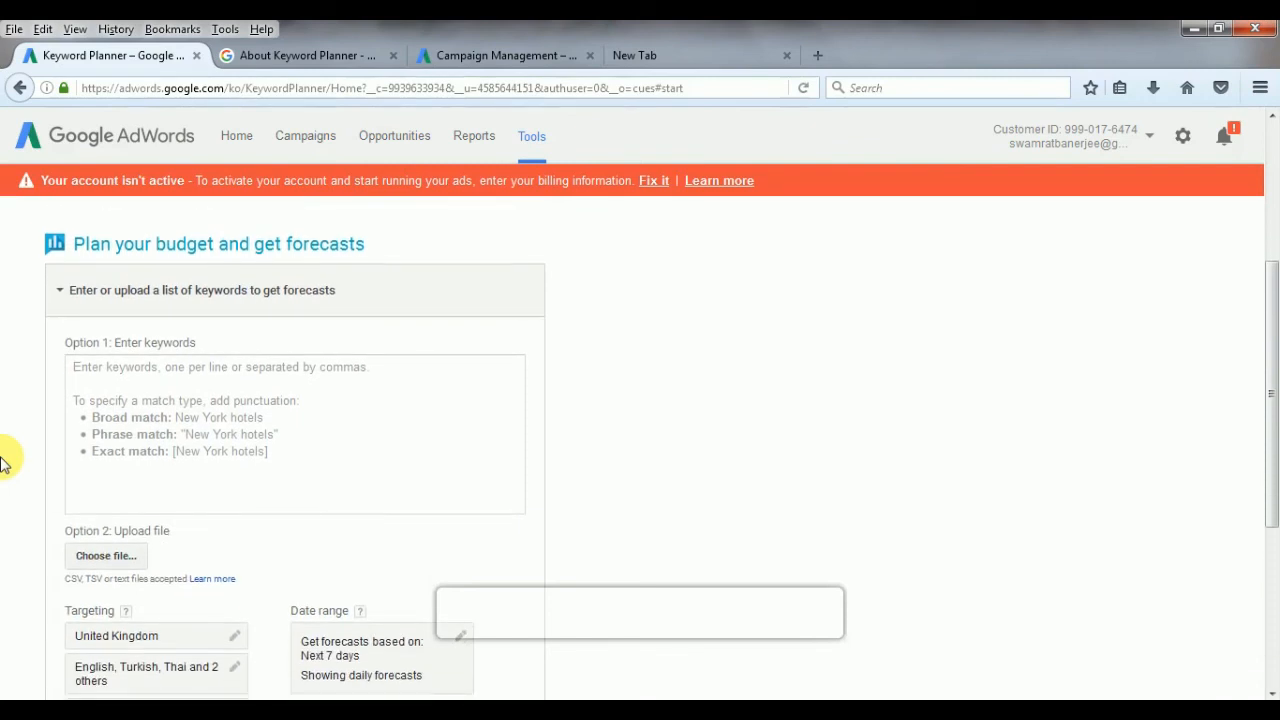
{"action": "left_click", "coordinate": [128, 364]}
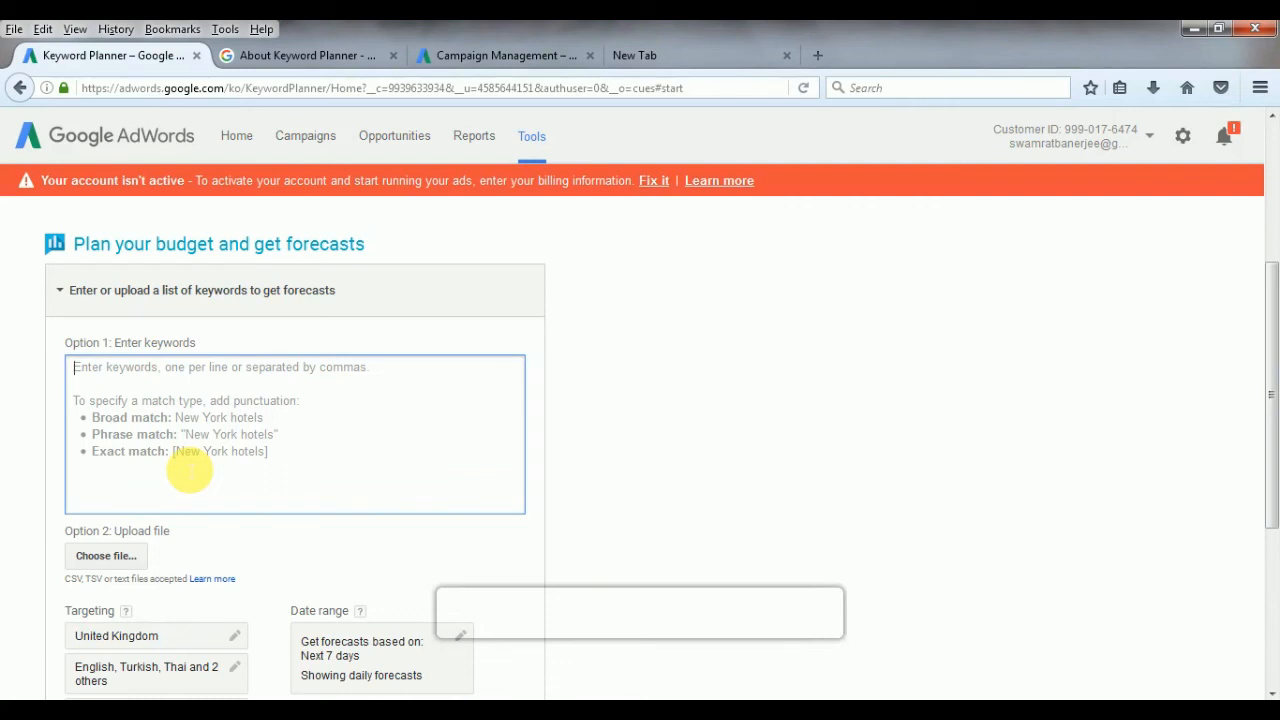
{"action": "type", "text": "com"}
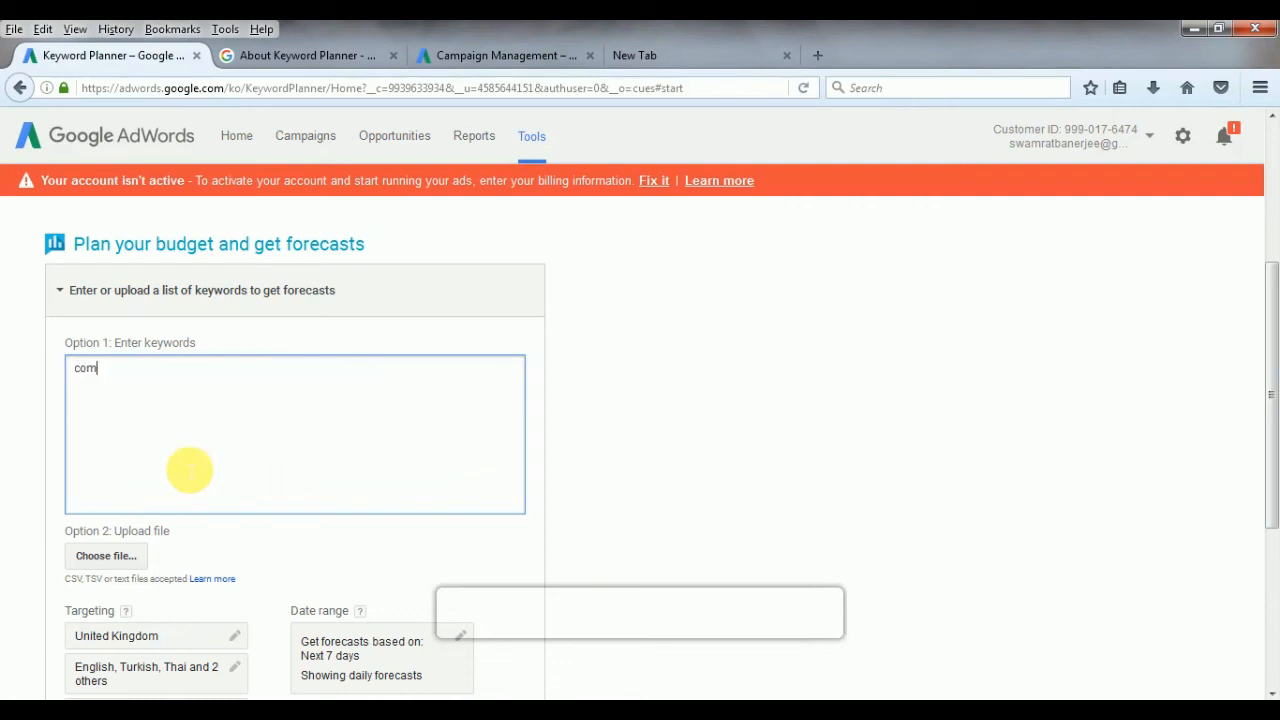
{"action": "type", "text": "pany formations"}
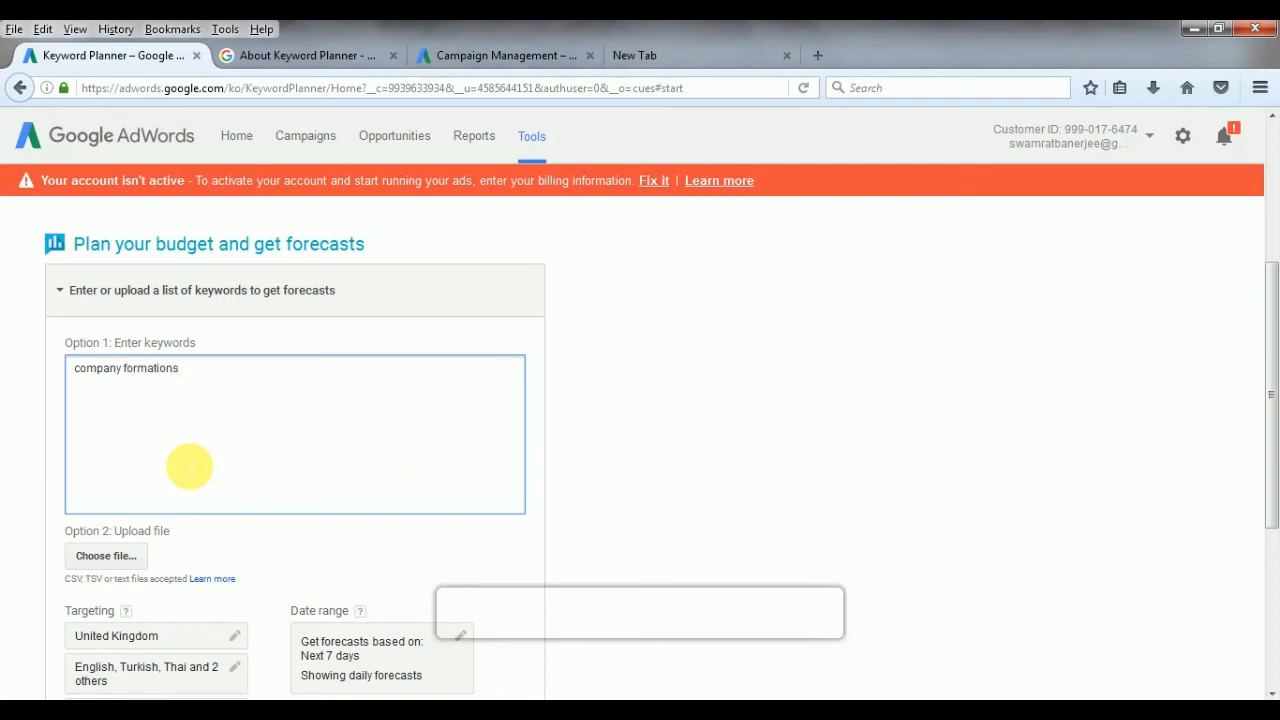
Try phrase-match quotation marks on the company formations keyword, and make it exact match as [company formations]
{"action": "left_click_drag", "start_coordinate": [183, 372], "coordinate": [42, 378]}
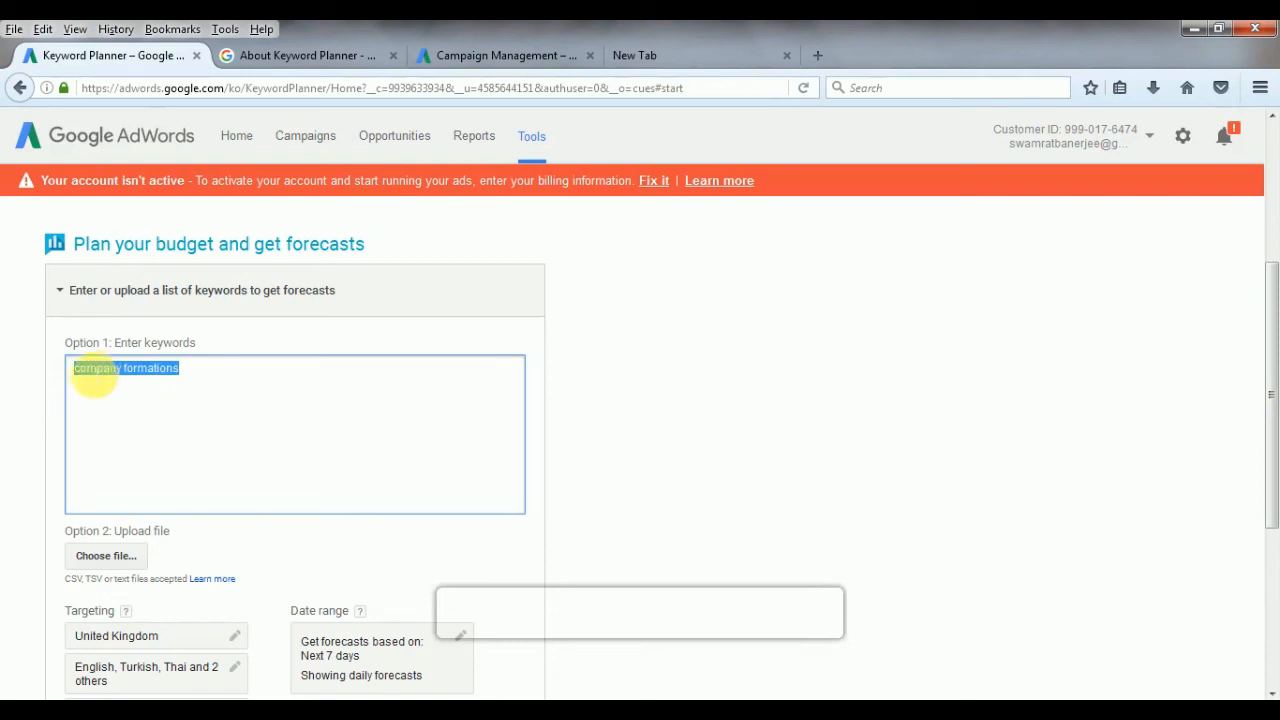
{"action": "left_click", "coordinate": [83, 372]}
{"action": "type", "text": "\""}
{"action": "left_click", "coordinate": [197, 378]}
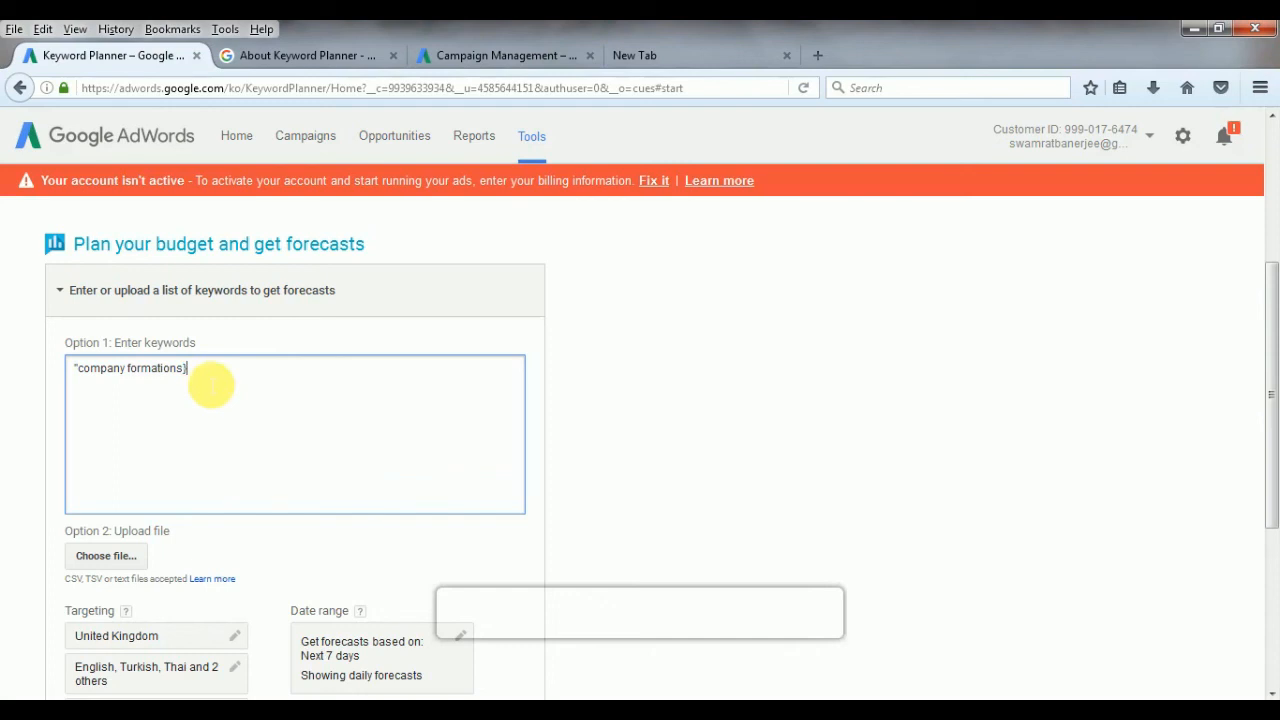
{"action": "type", "text": "]"}
{"action": "left_click_drag", "start_coordinate": [87, 369], "coordinate": [78, 372]}
{"action": "type", "text": "["}
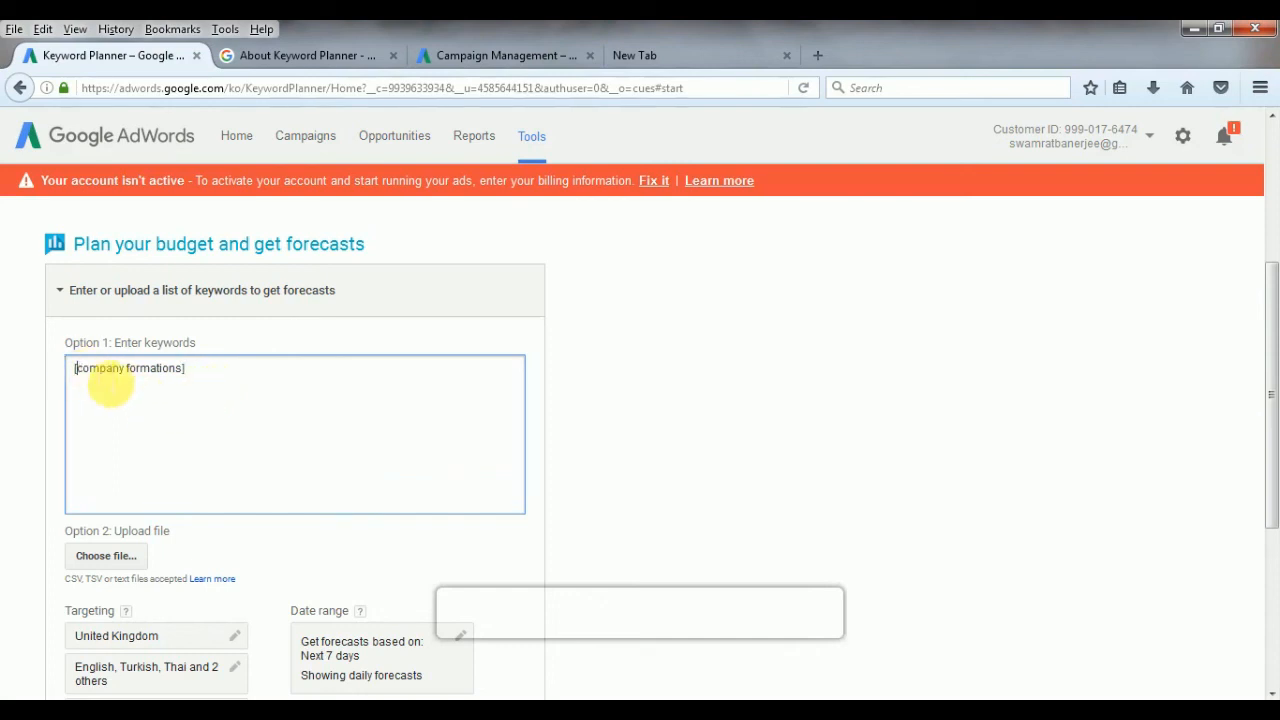
{"action": "left_click", "coordinate": [209, 378]}
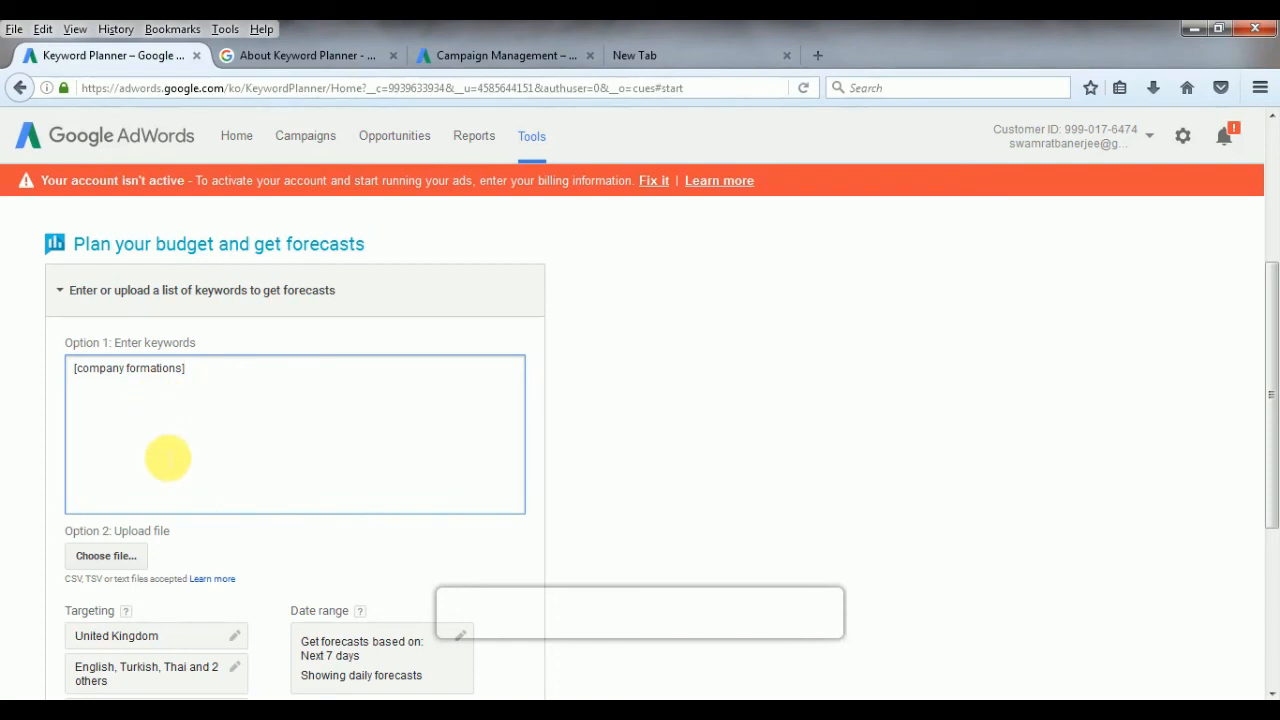
Look over the remaining options of the keyword forecast section and collapse it
{"action": "scroll", "coordinate": [3, 462], "scroll_direction": "down", "scroll_amount": 3}
{"action": "scroll", "coordinate": [3, 462], "scroll_direction": "up", "scroll_amount": 3}
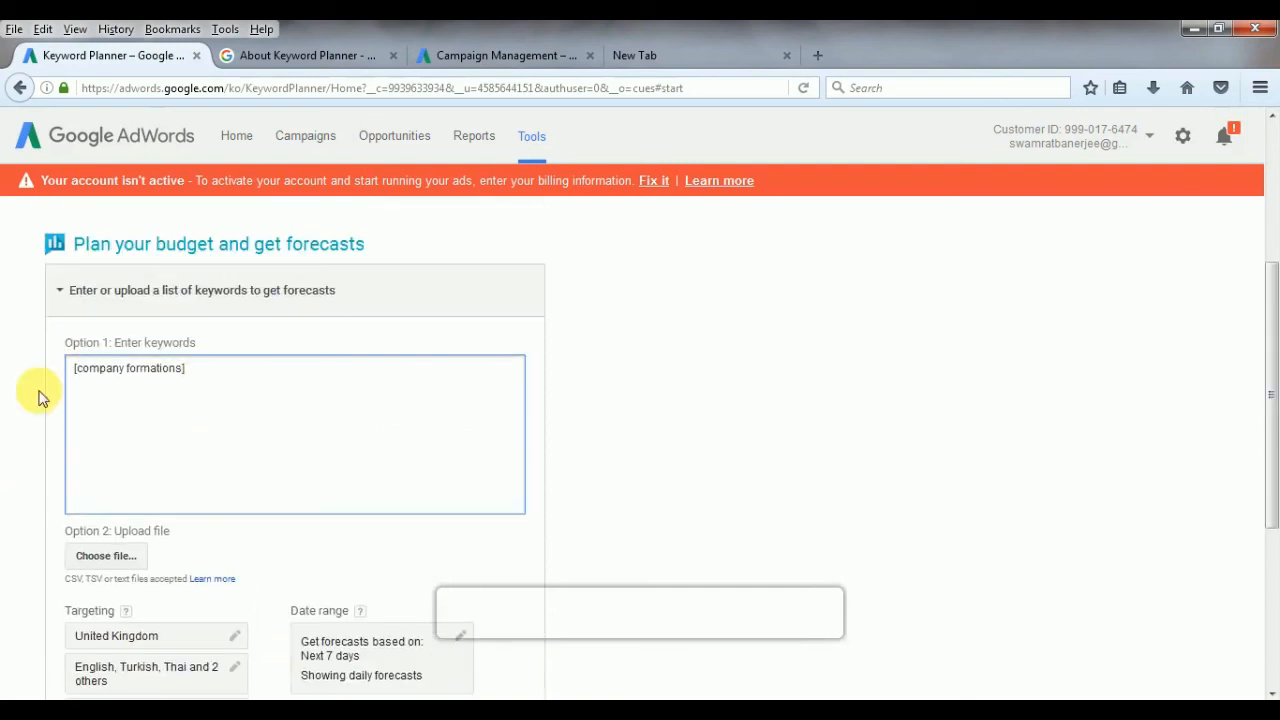
{"action": "left_click", "coordinate": [64, 294]}
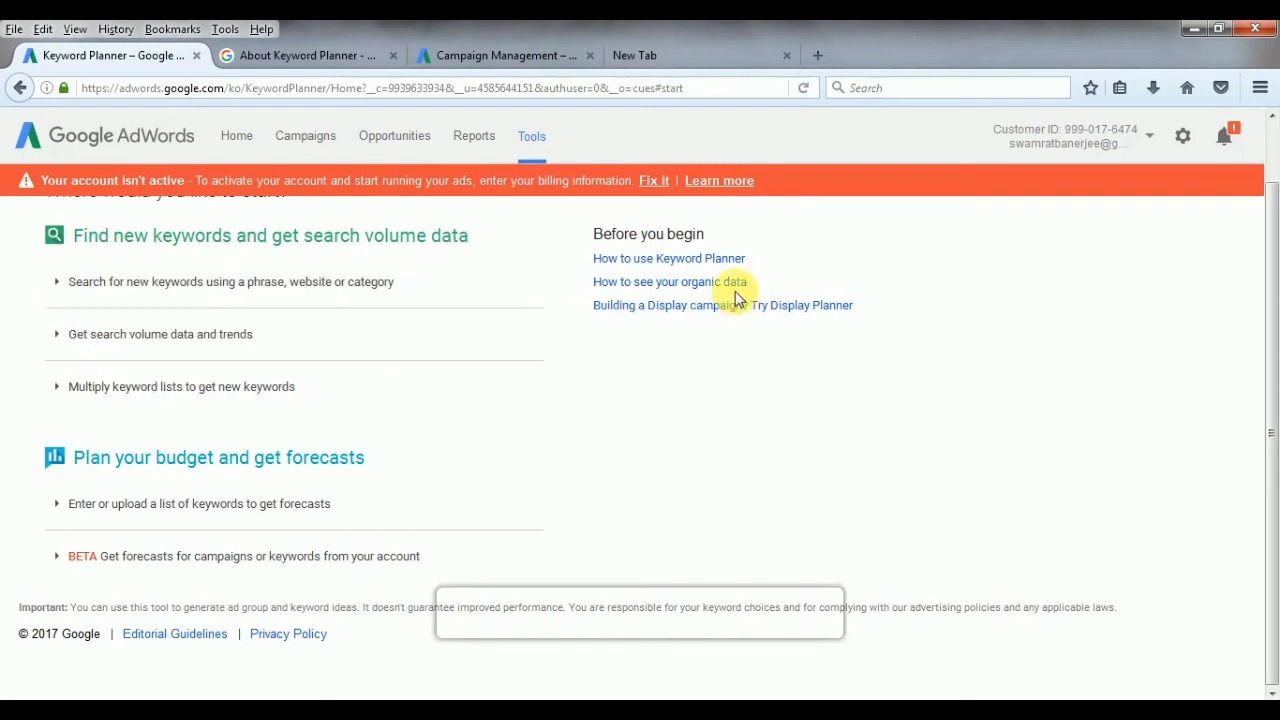
Open the "How to use Keyword Planner" help article in another new tab, skim its keyword research topics and return to Keyword Planner
{"action": "right_click", "coordinate": [683, 264]}
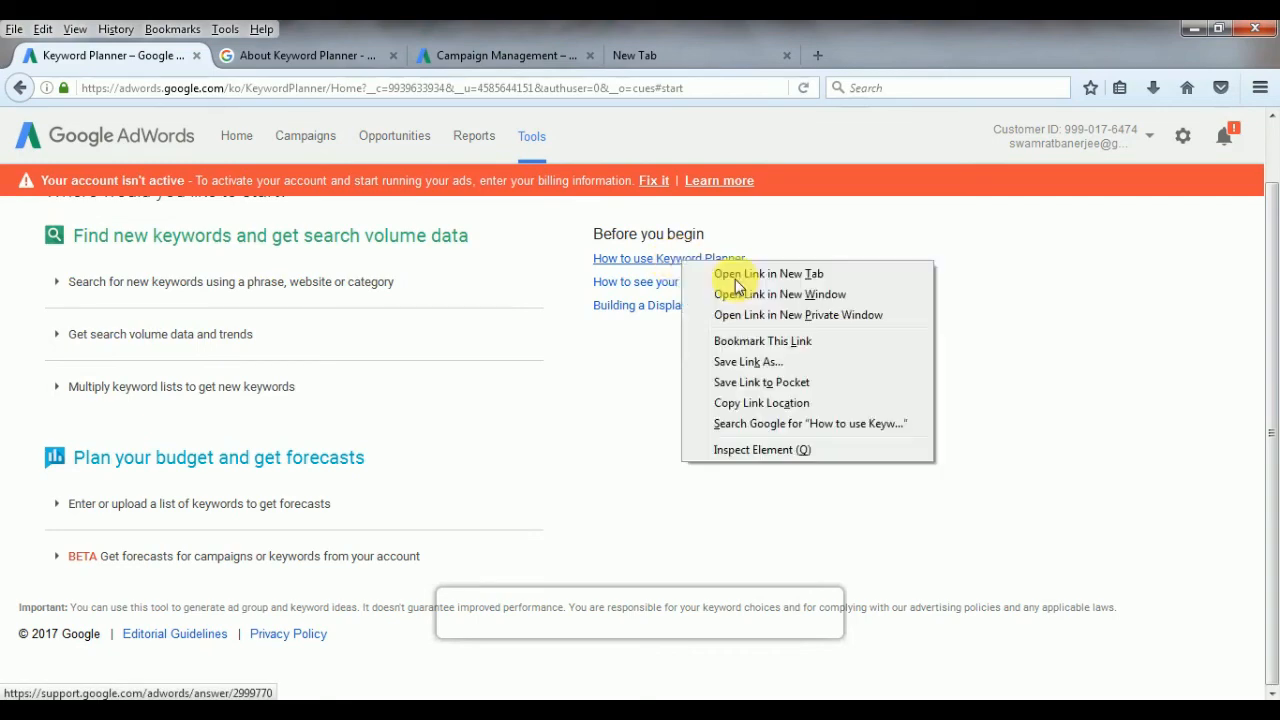
{"action": "left_click", "coordinate": [735, 278]}
{"action": "left_click", "coordinate": [355, 58]}
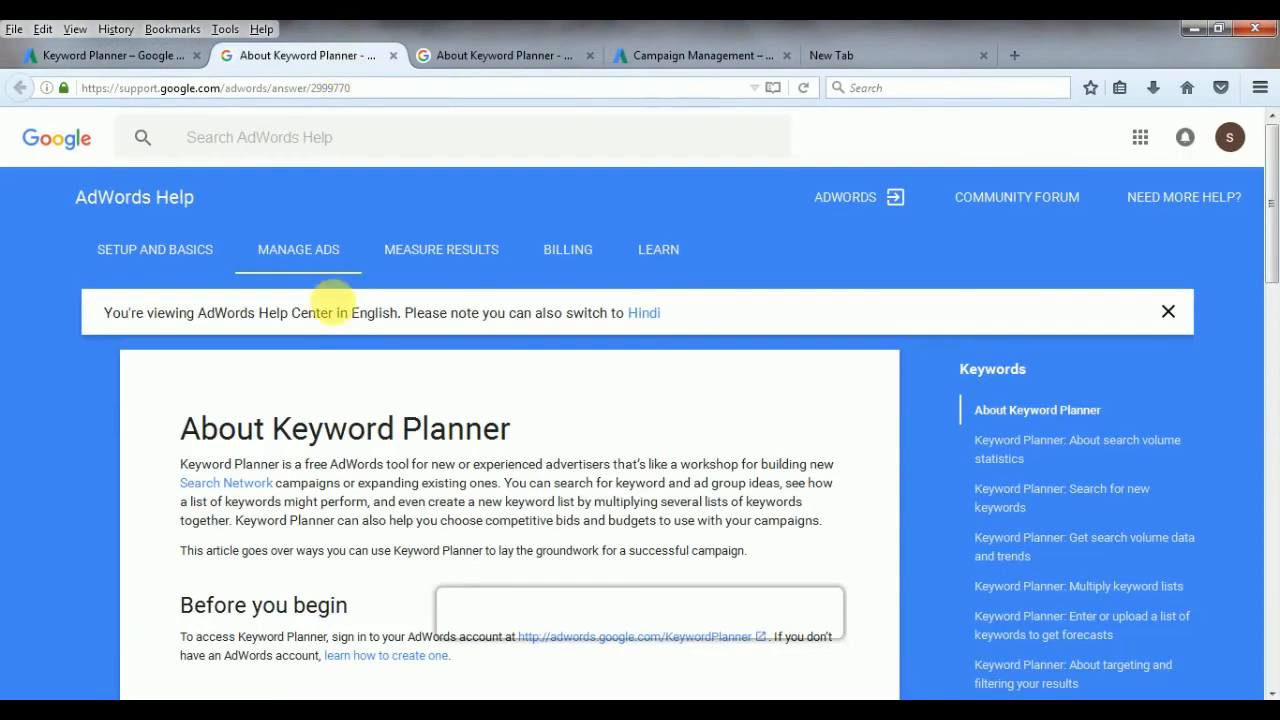
{"action": "scroll", "coordinate": [306, 386], "scroll_direction": "down", "scroll_amount": 4}
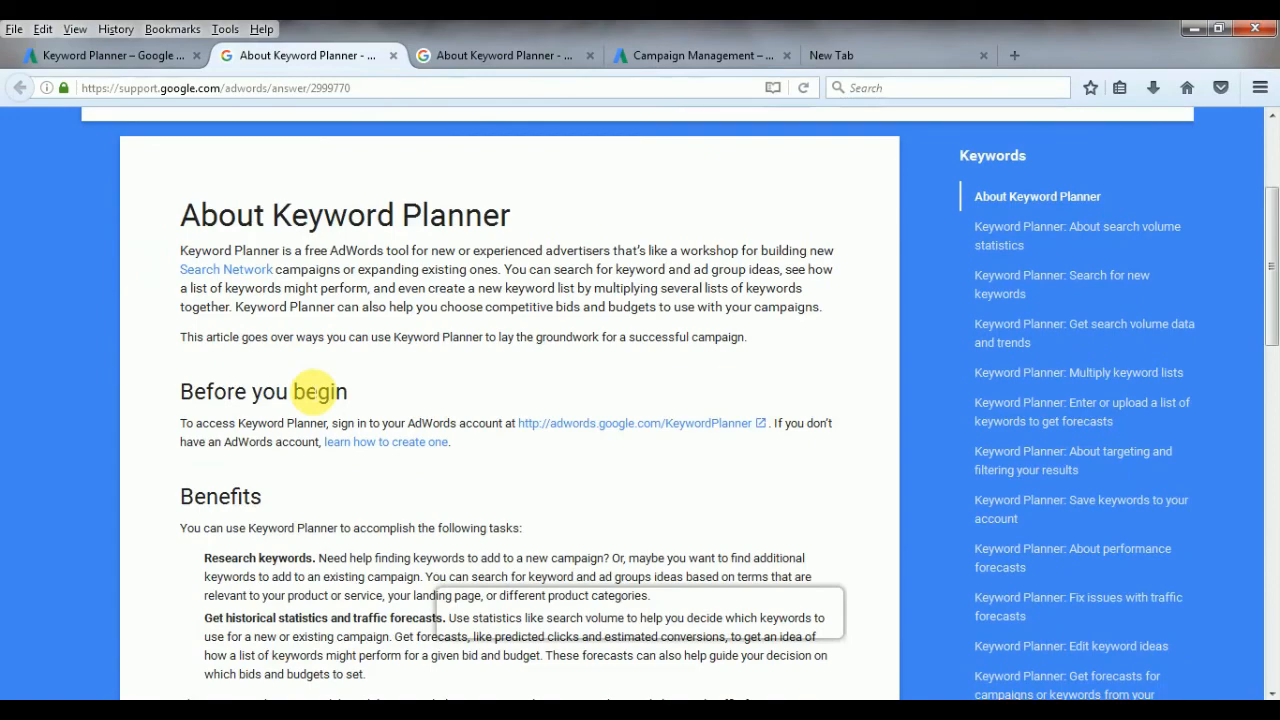
{"action": "scroll", "coordinate": [320, 400], "scroll_direction": "down", "scroll_amount": 5}
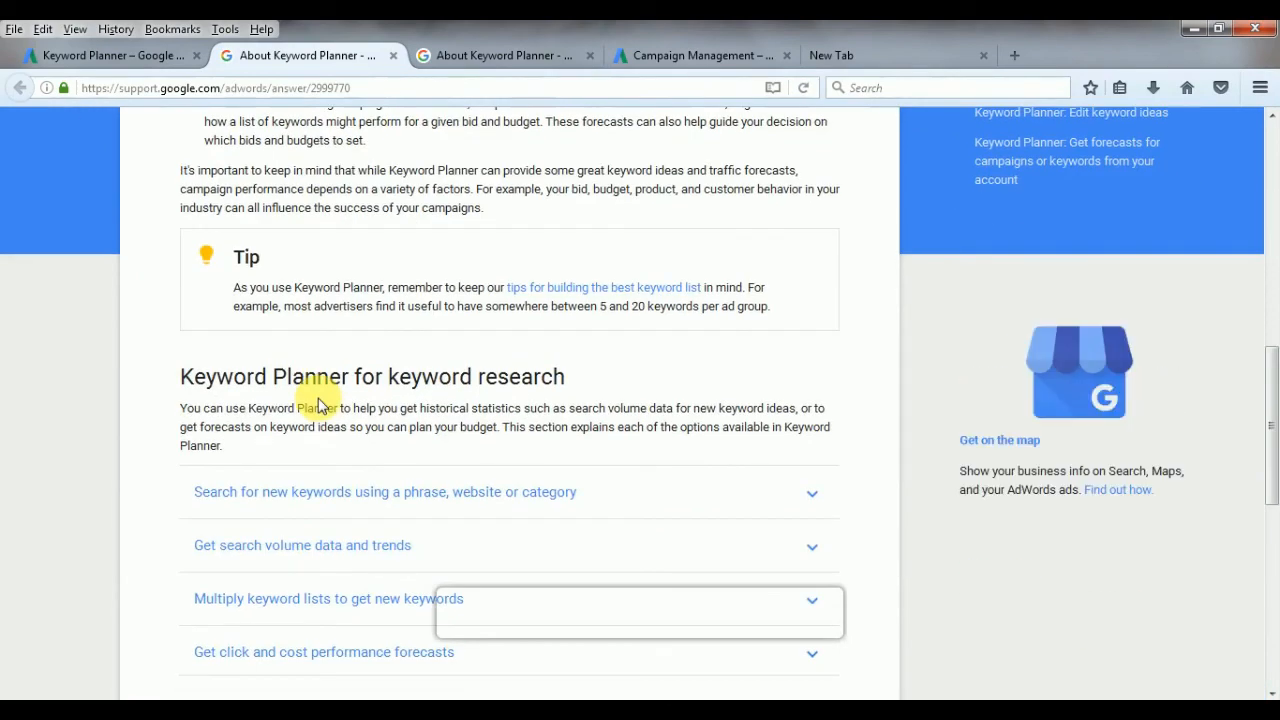
{"action": "left_click", "coordinate": [100, 54]}
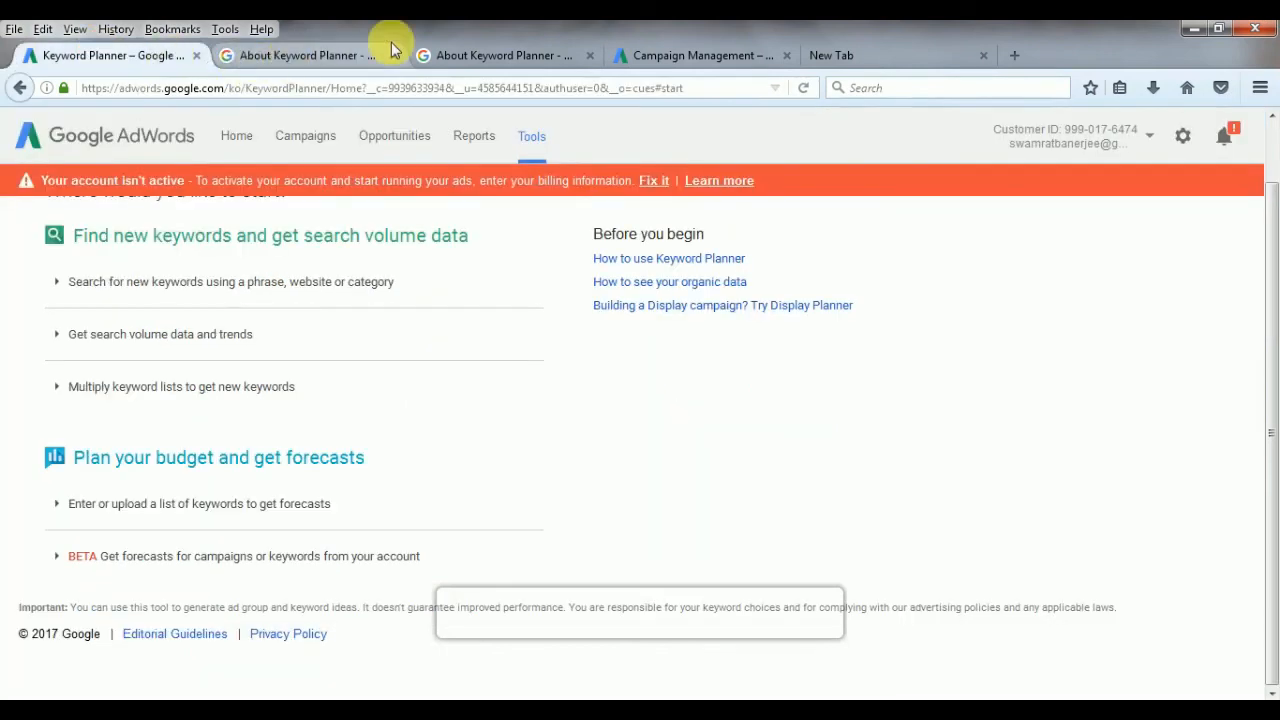
Close the help article, Campaign Management and blank tabs, open a fresh blank tab and return to Keyword Planner
{"action": "left_click", "coordinate": [391, 57]}
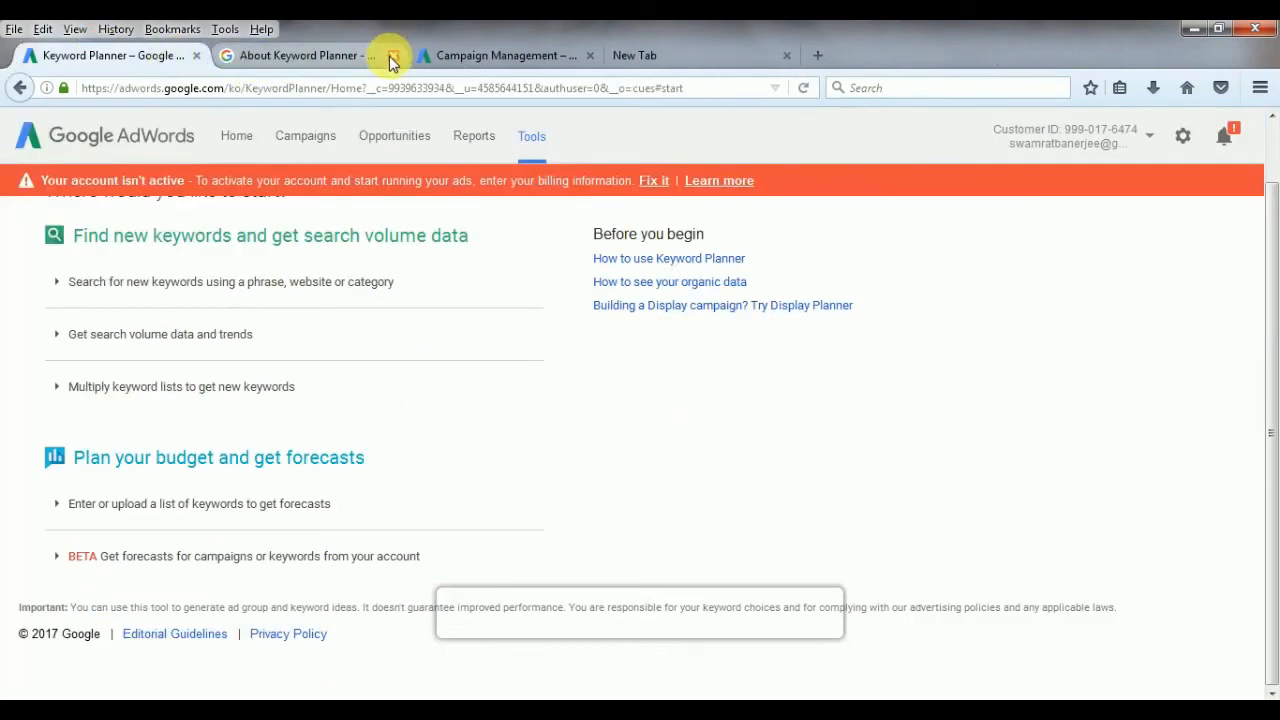
{"action": "left_click", "coordinate": [394, 57]}
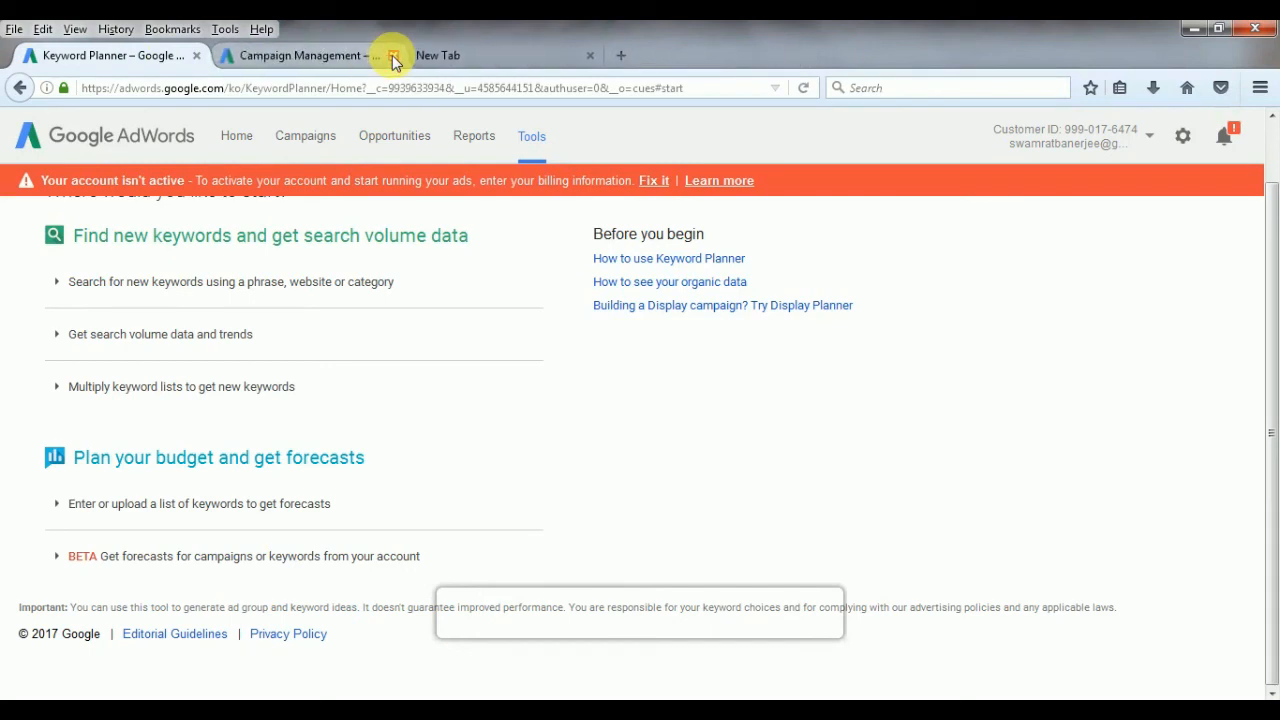
{"action": "left_click", "coordinate": [394, 57]}
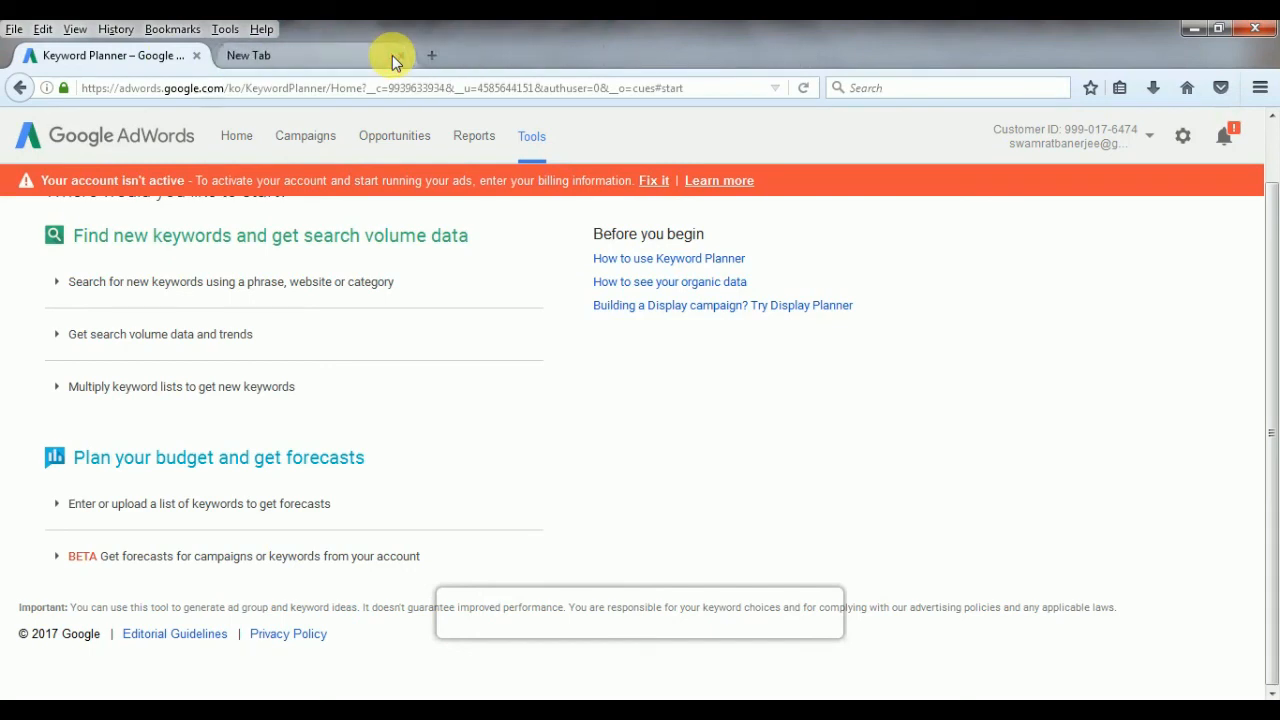
{"action": "left_click", "coordinate": [392, 56]}
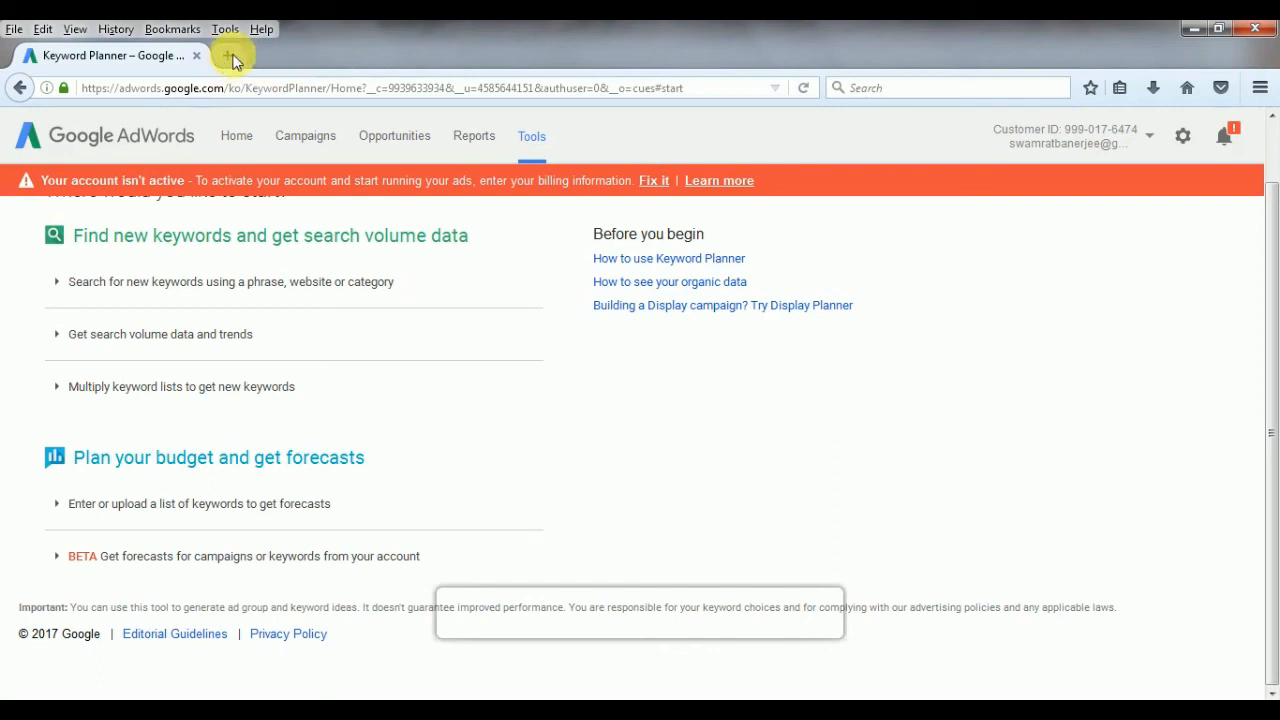
{"action": "left_click", "coordinate": [229, 56]}
{"action": "left_click", "coordinate": [115, 54]}
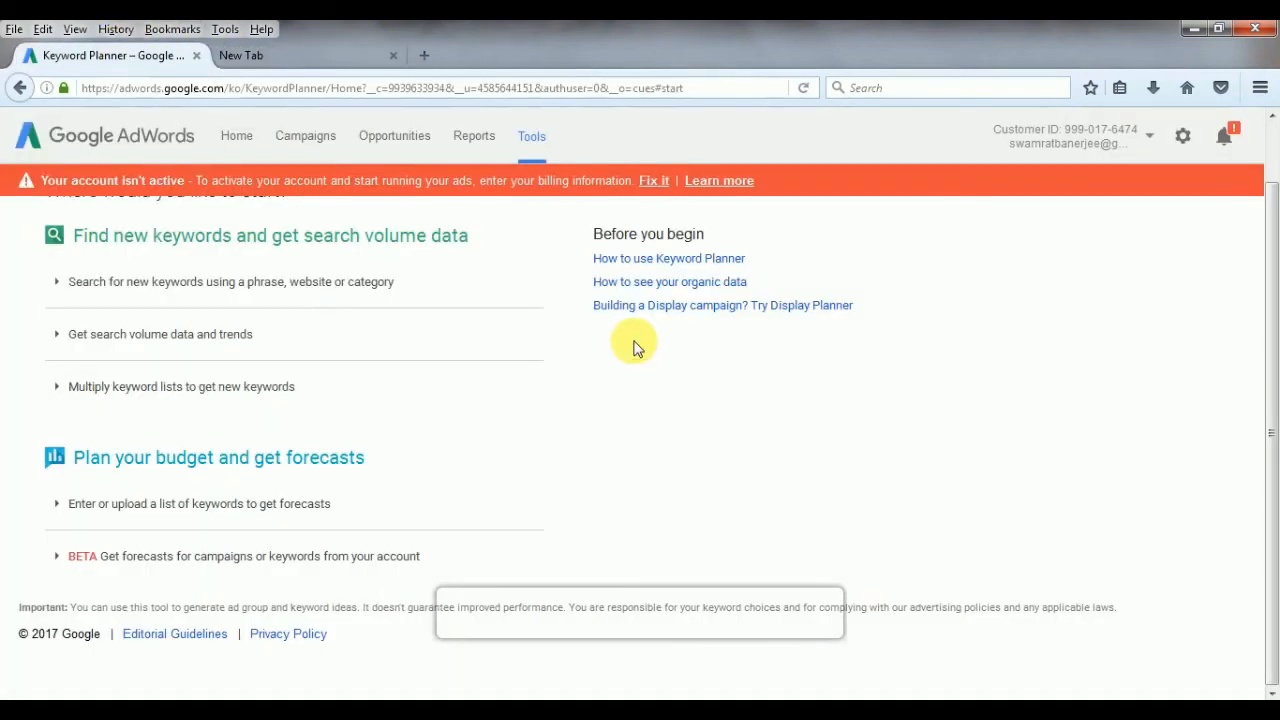